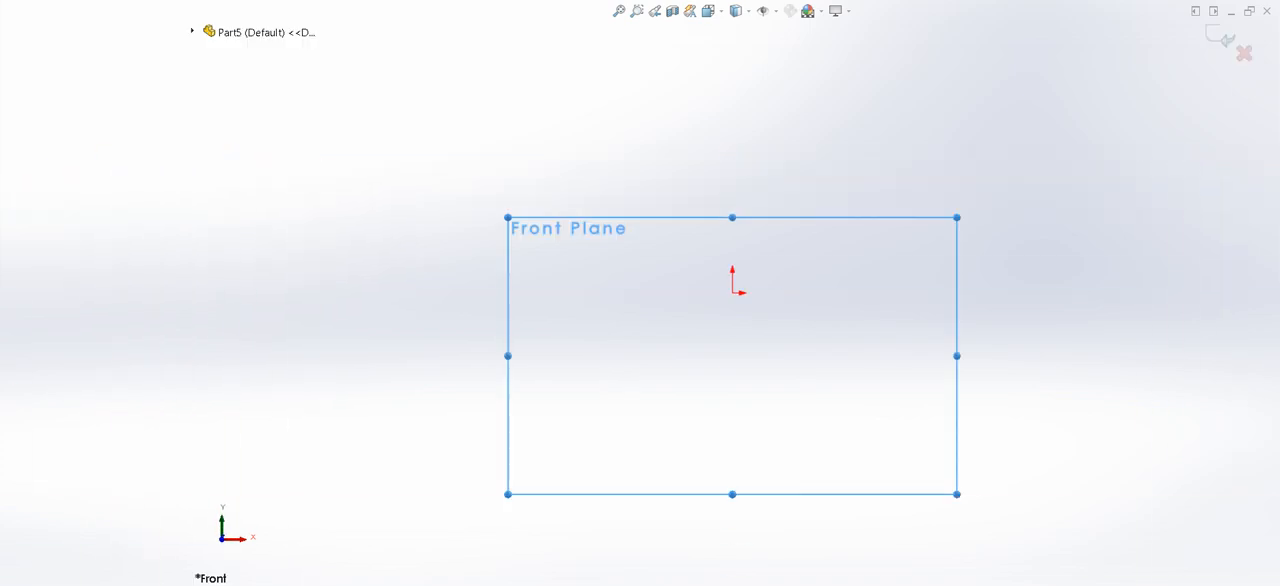
- Sketch an open U profile on the Front Plane: a horizontal line through the origin about 56 mm wide, with two downward legs about 32 mm long
click(669, 293)
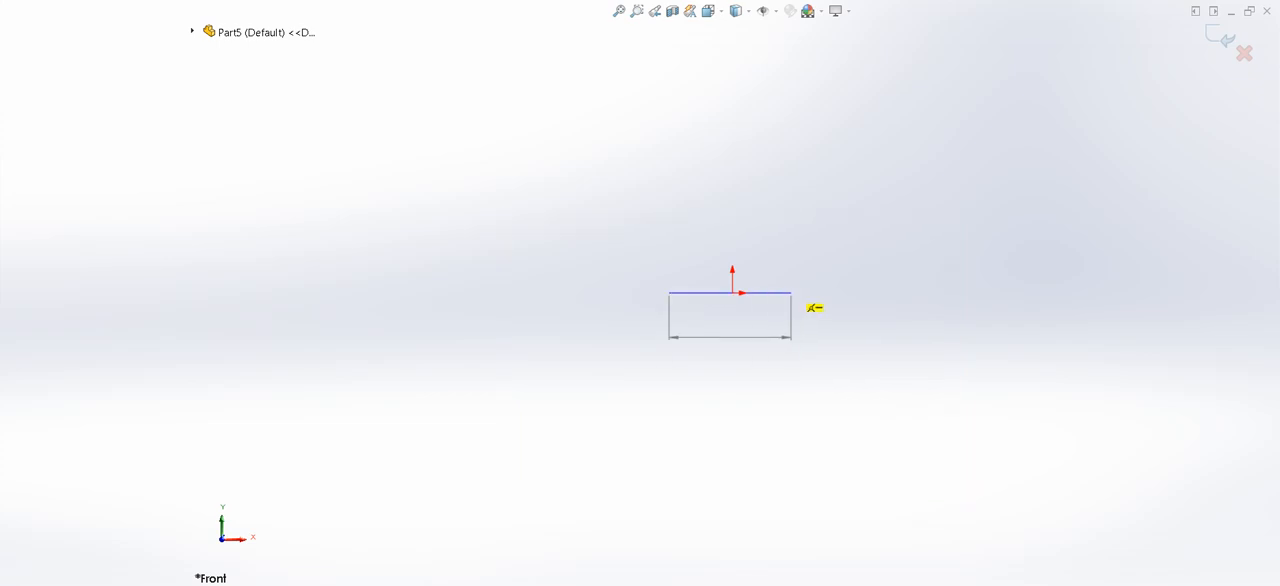
click(810, 293)
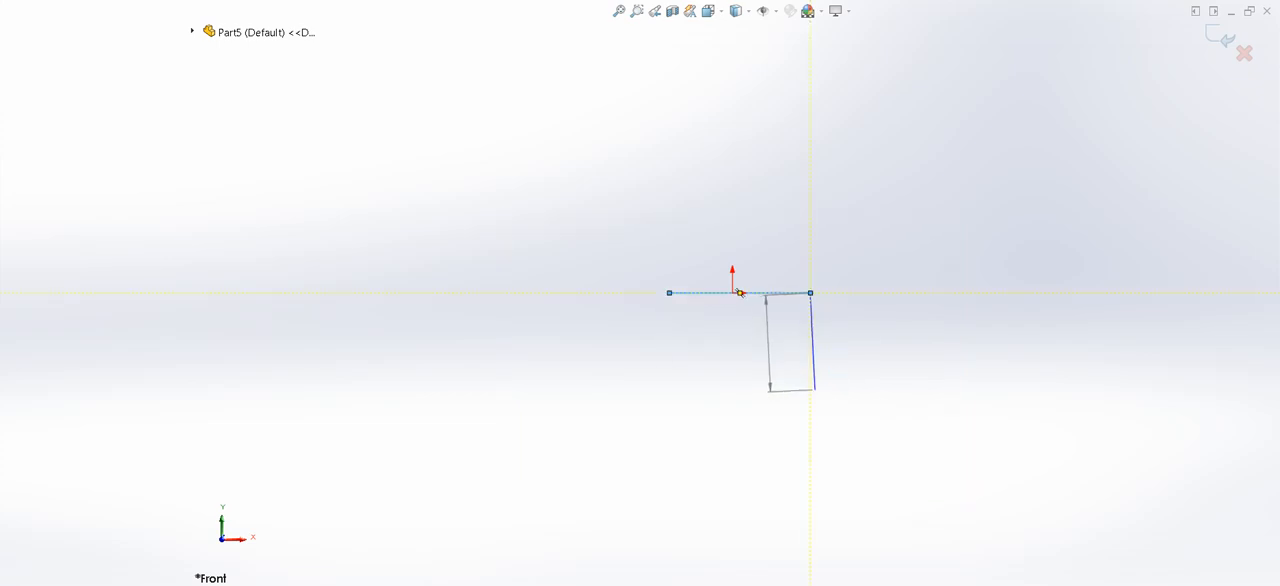
click(810, 394)
key(Escape)
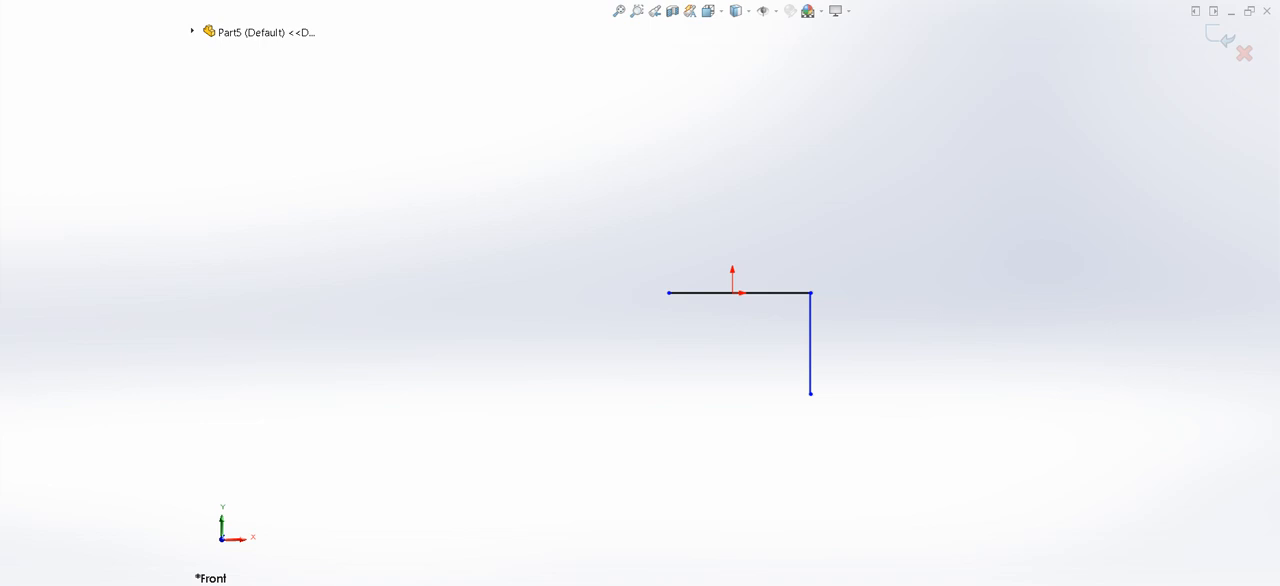
click(669, 293)
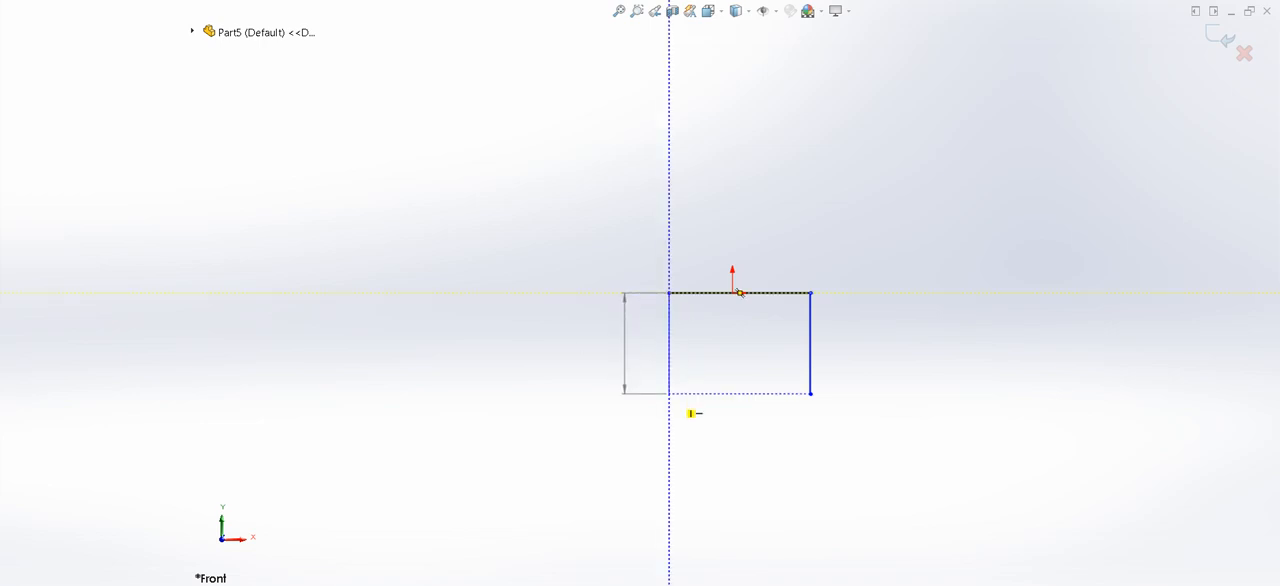
click(669, 393)
key(Escape)
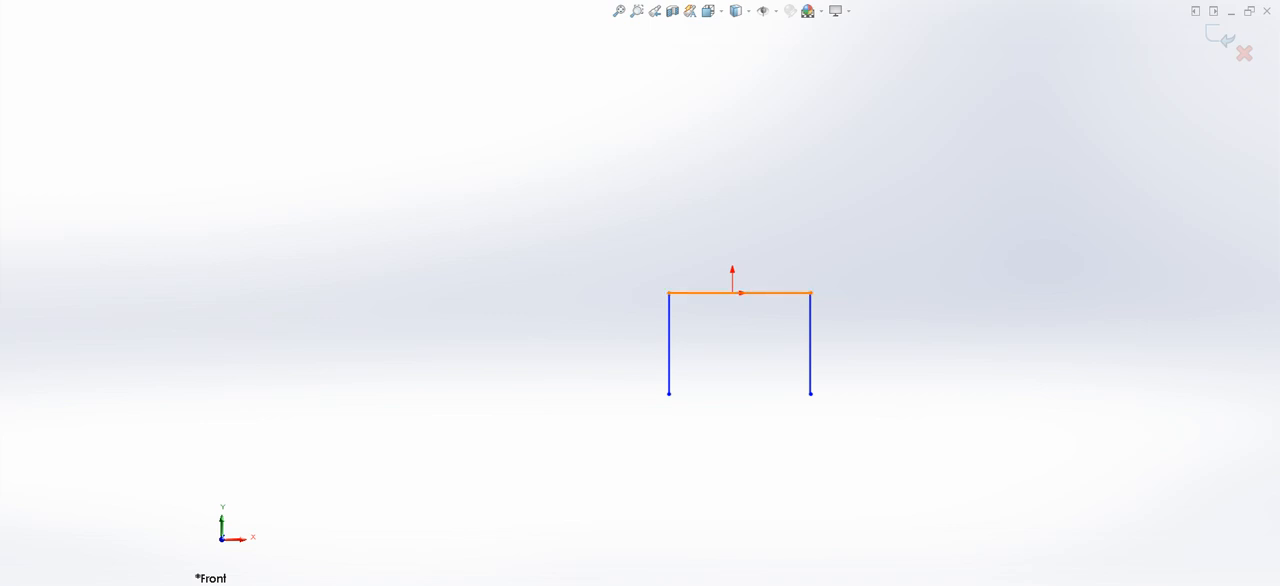
- Dimension the horizontal line to 45 mm and the left vertical leg to 50 mm
click(717, 293)
click(725, 207)
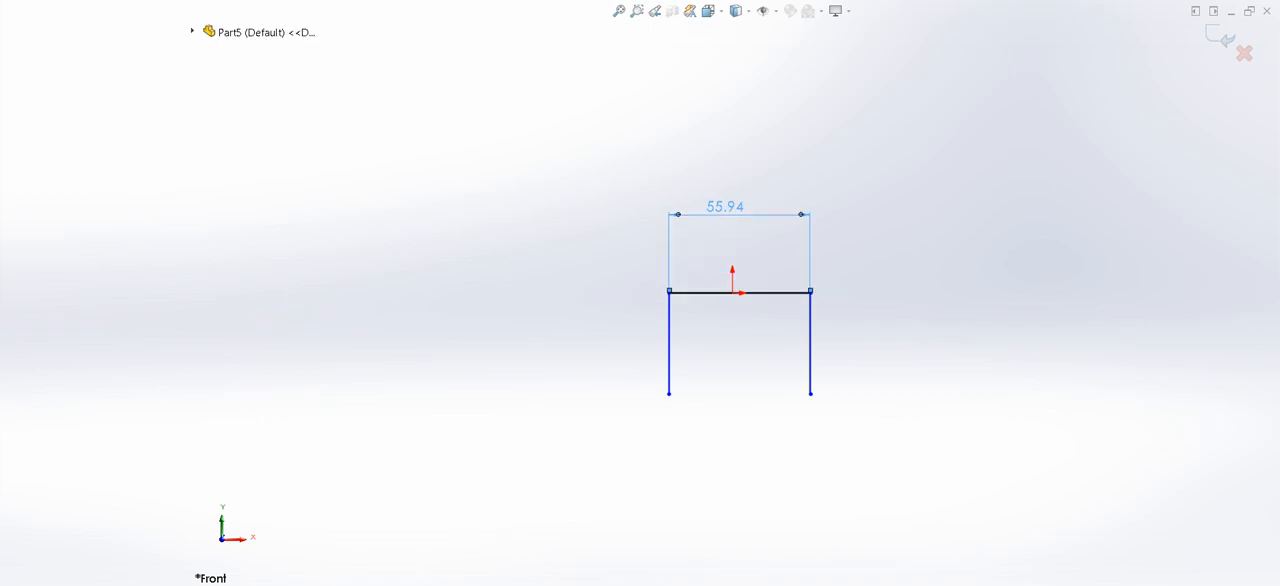
text(45)
key(Return)
click(669, 323)
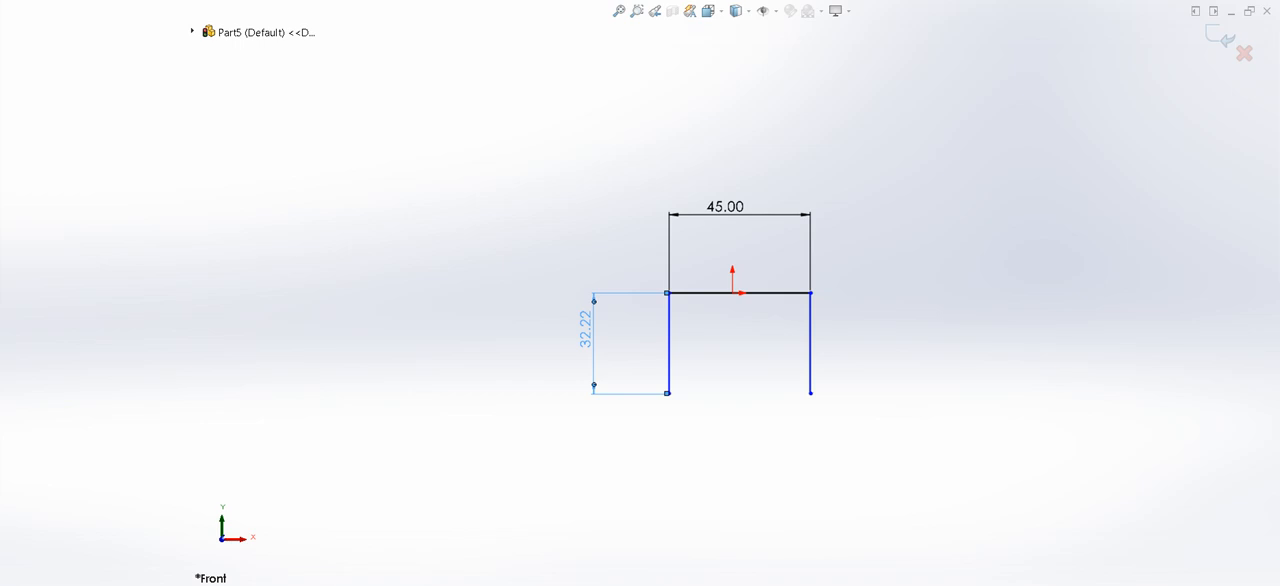
text(50)
key(Return)
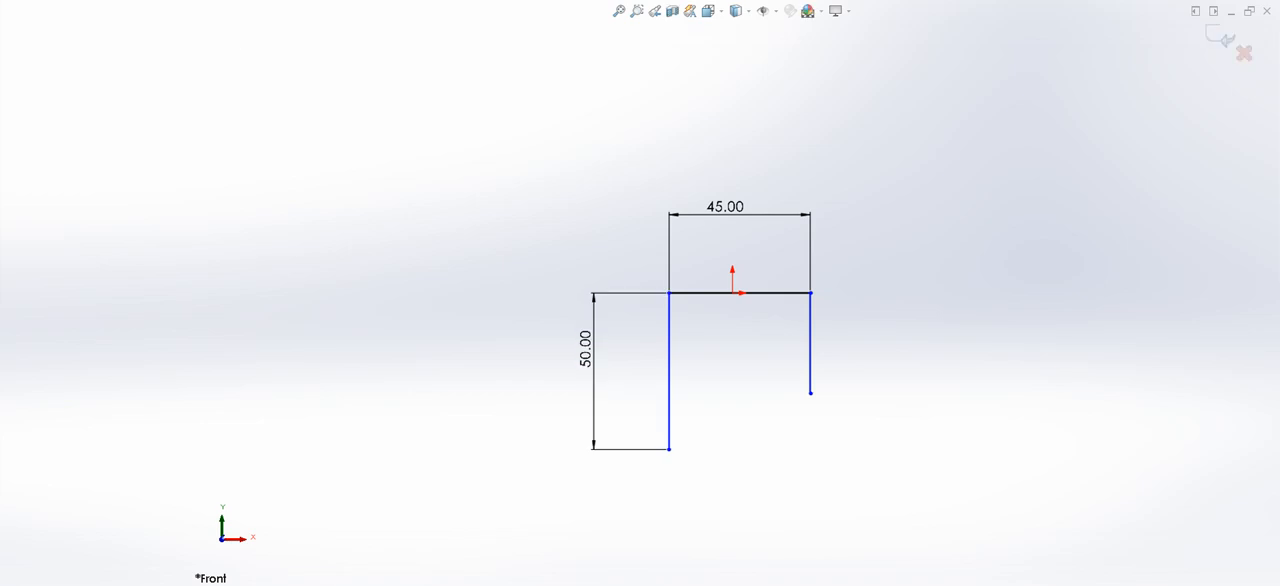
- Make the two vertical legs equal in length and place the horizontal line's midpoint on the origin
click(669, 372)
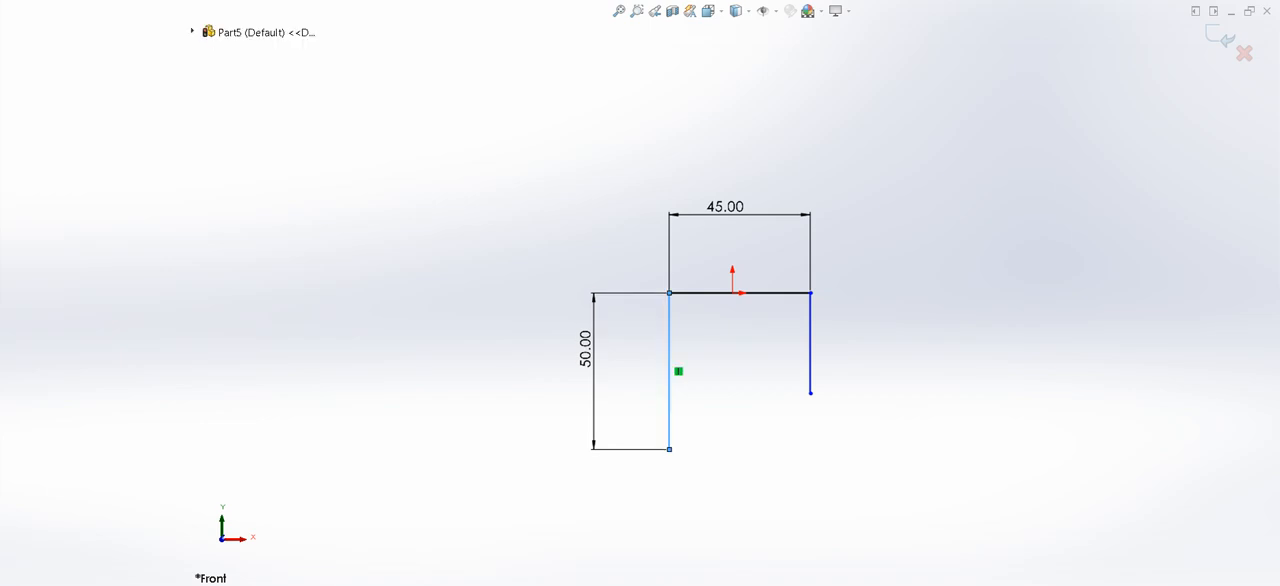
ctrl+click(810, 352)
key(q)
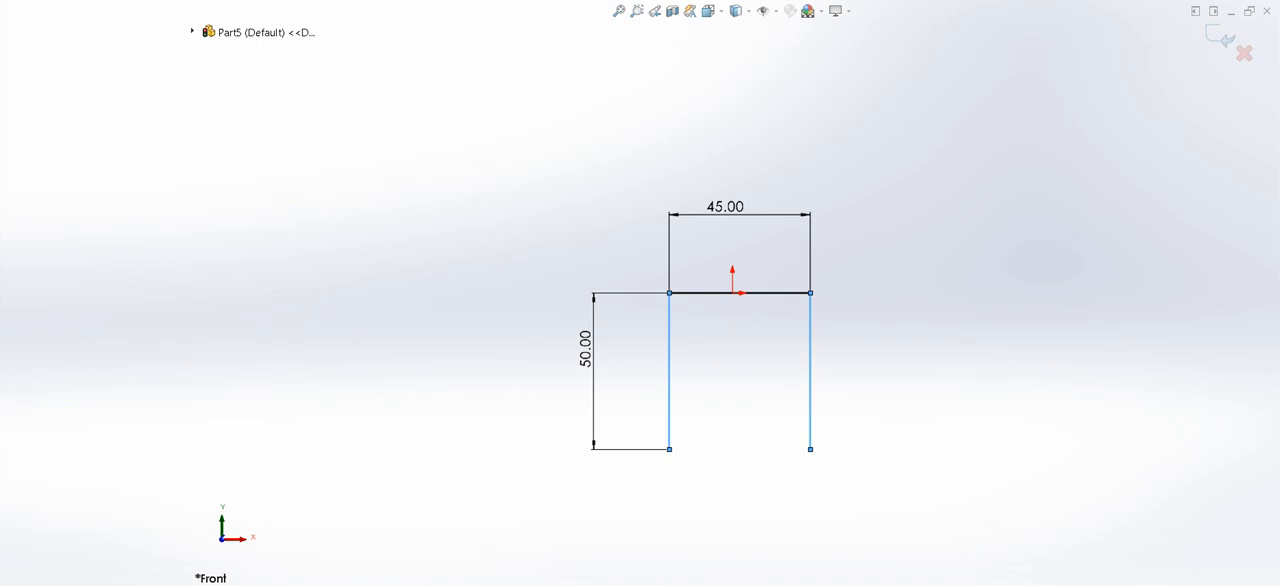
key(Escape)
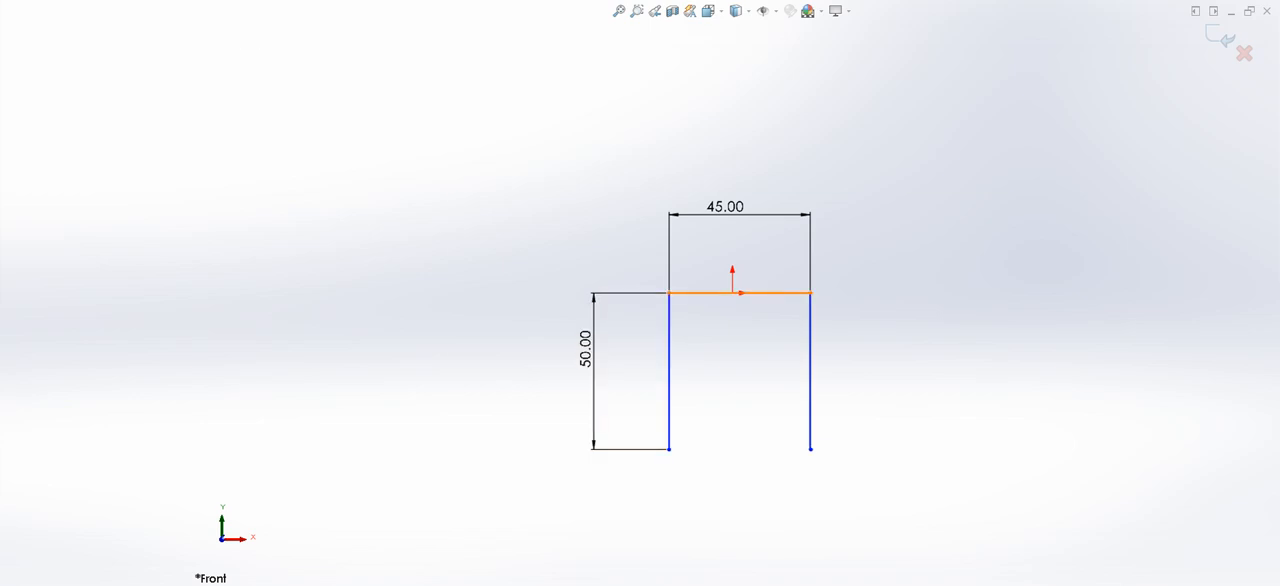
click(739, 292)
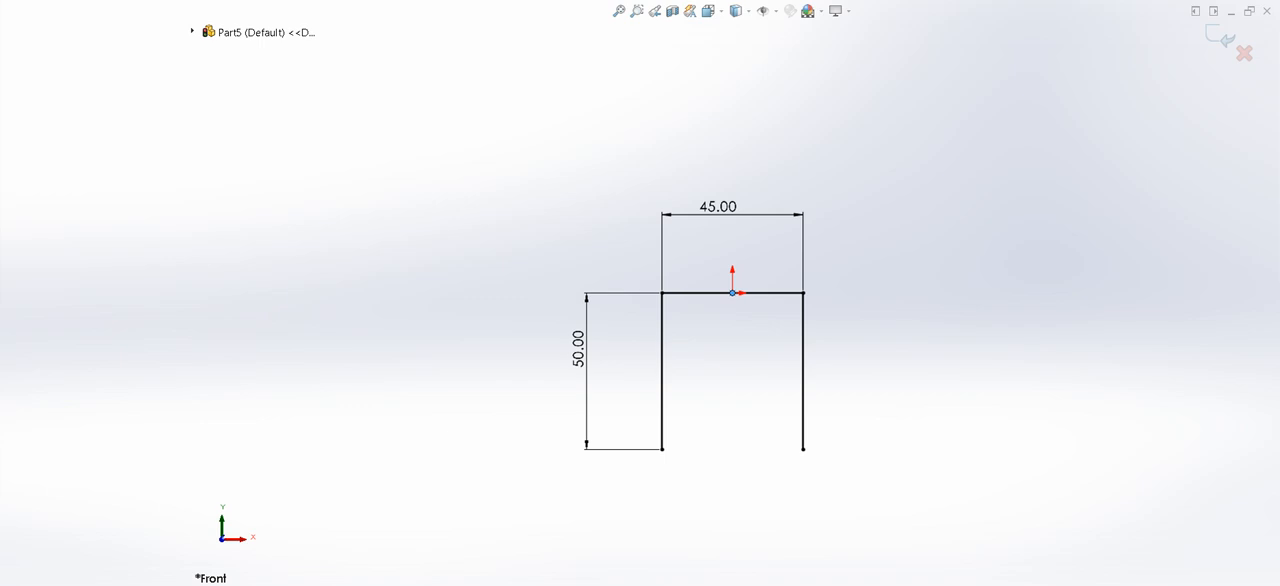
key(Escape)
- Offset the whole U profile inward by 2 mm and move the offset dimension text inside the profile
click(662, 375)
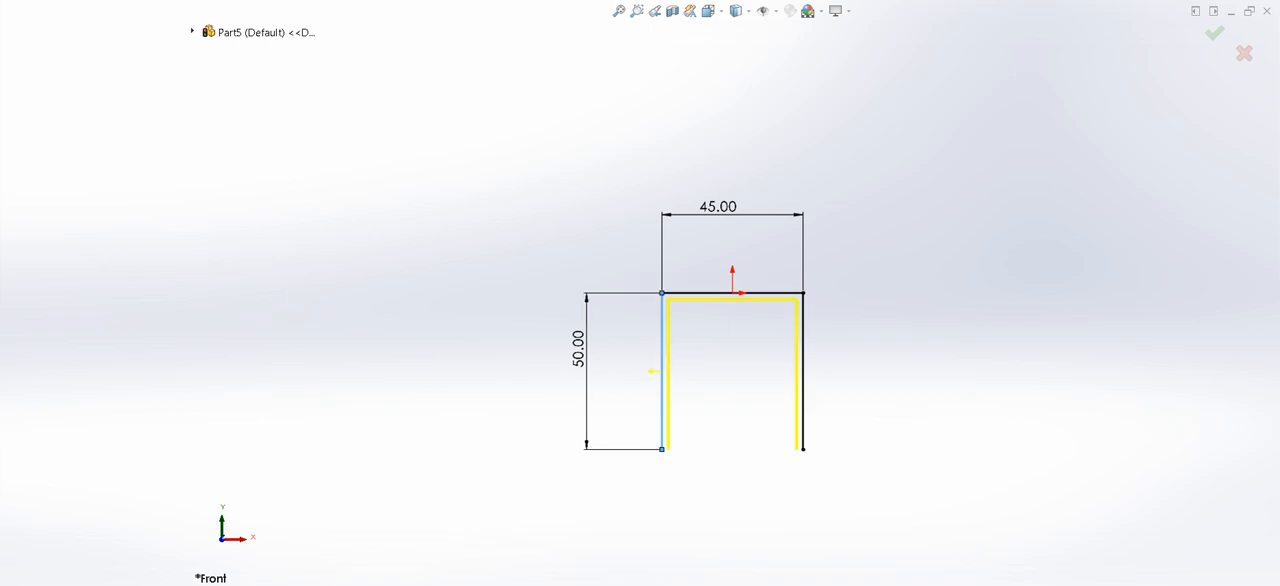
key(Return)
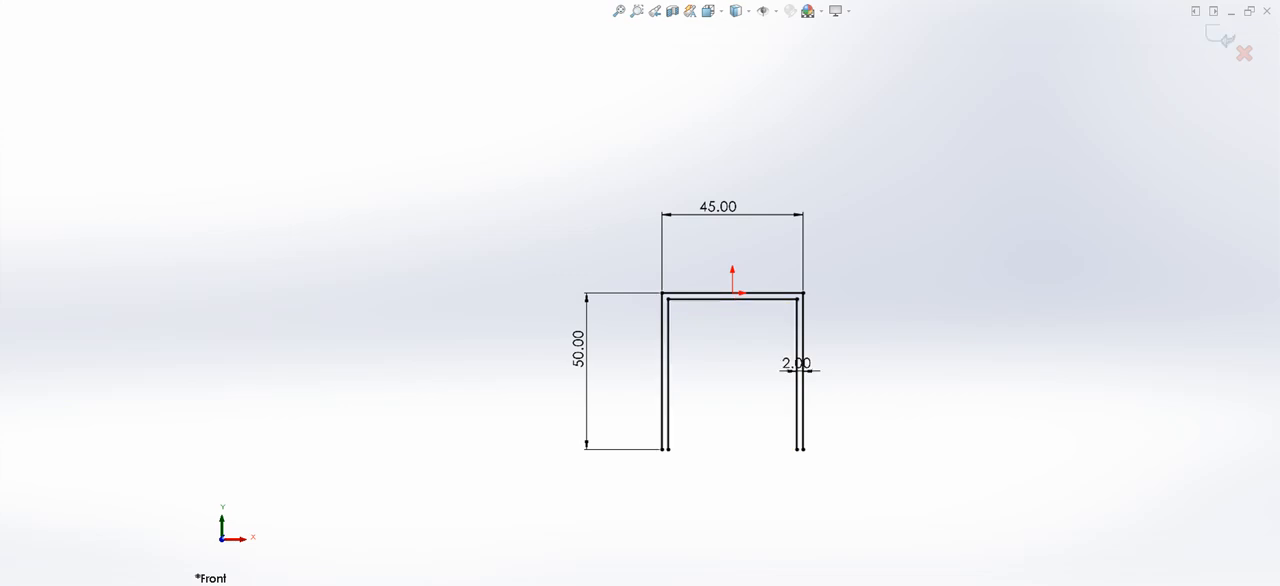
drag(796, 363, 762, 353)
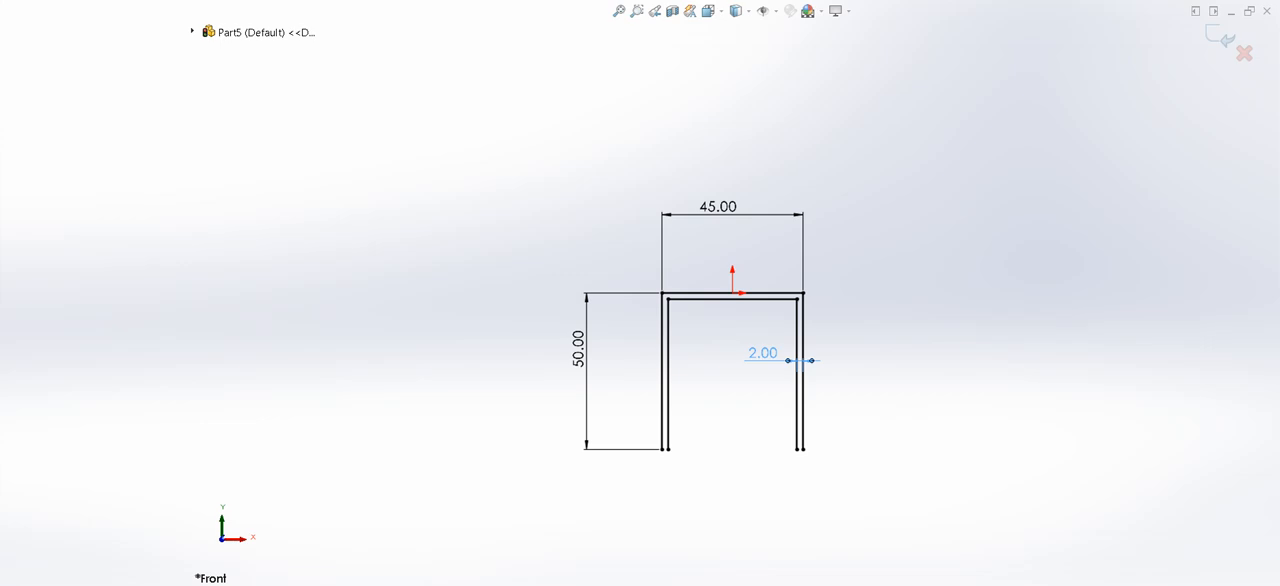
- Close the open ends of both legs with short lines and extrude the profile symmetrically to both sides of the sketch plane
click(680, 464)
click(801, 449)
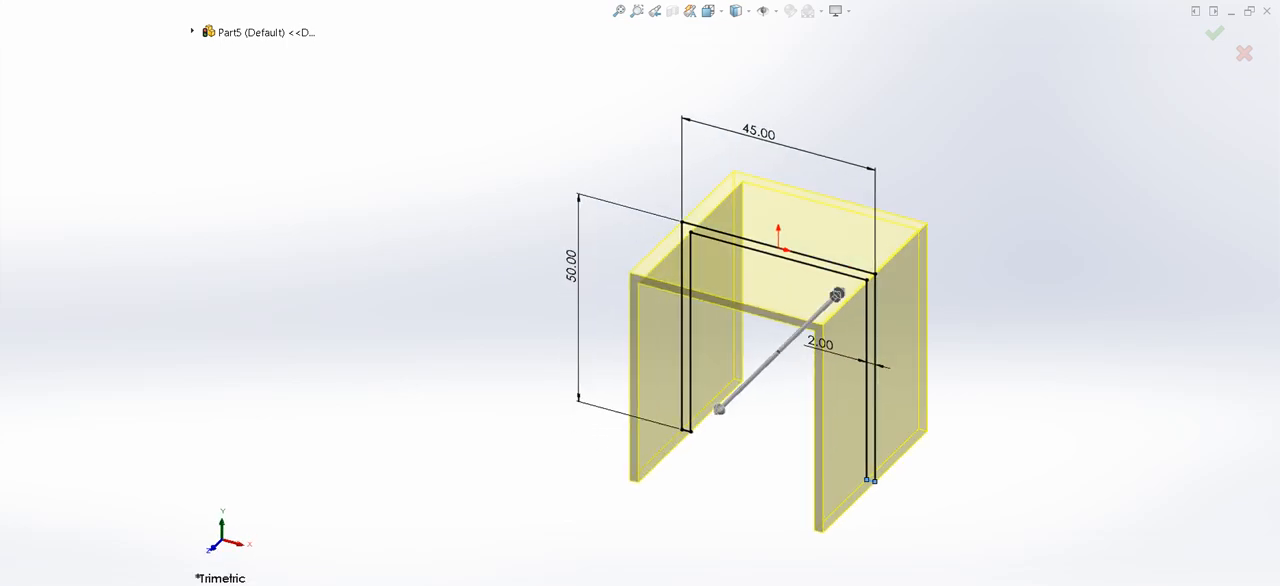
key(Return)
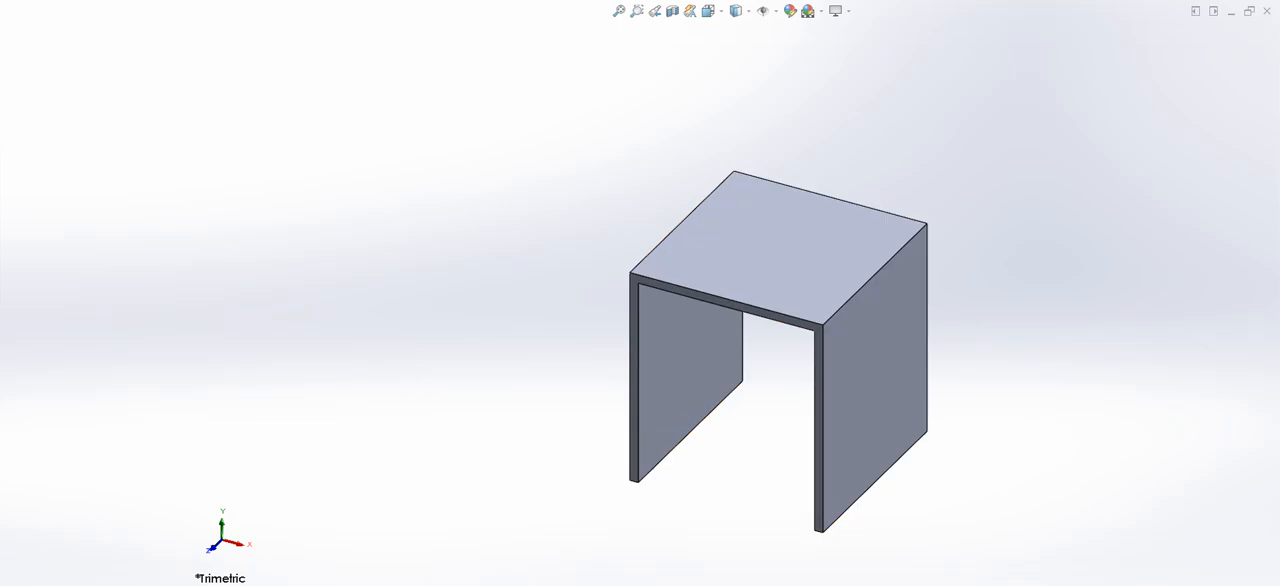
- Start a sketch on the bracket's top face and draw a circle about 4.5 mm in diameter near its upper-left corner
click(788, 250)
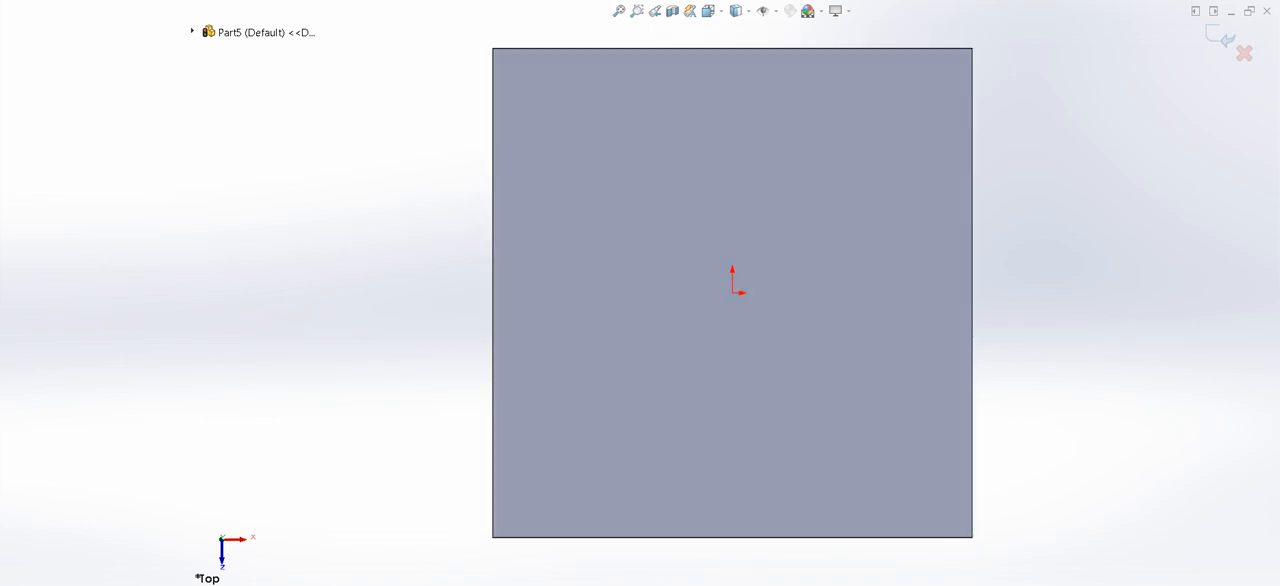
click(540, 95)
click(558, 107)
key(Escape)
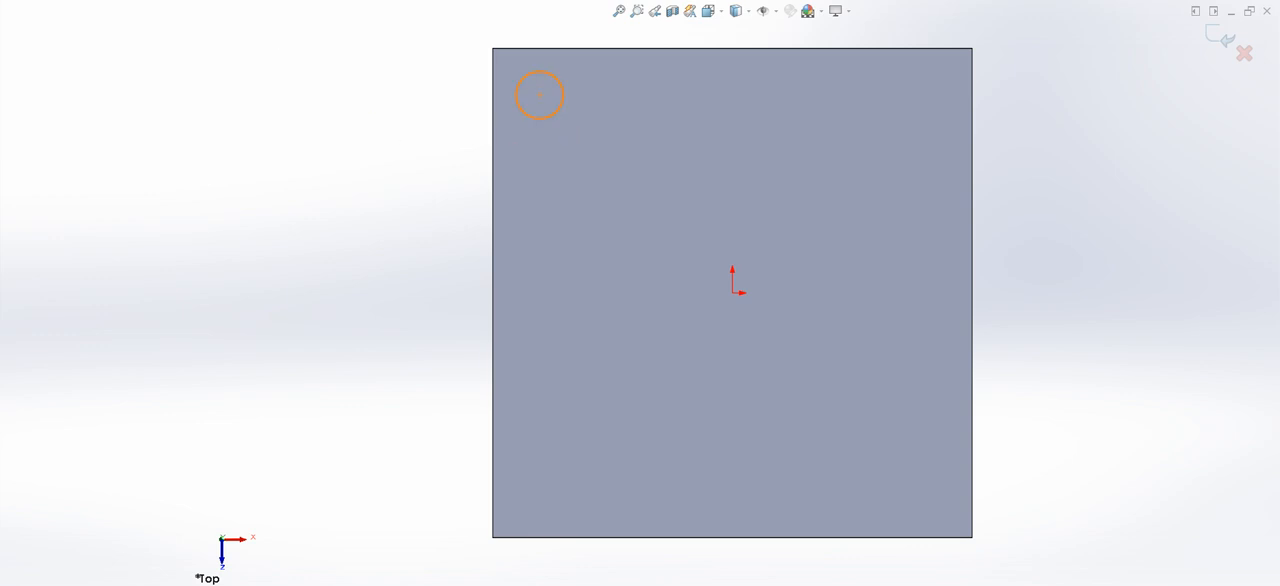
- Dimension the circle's diameter to 3 mm
click(523, 78)
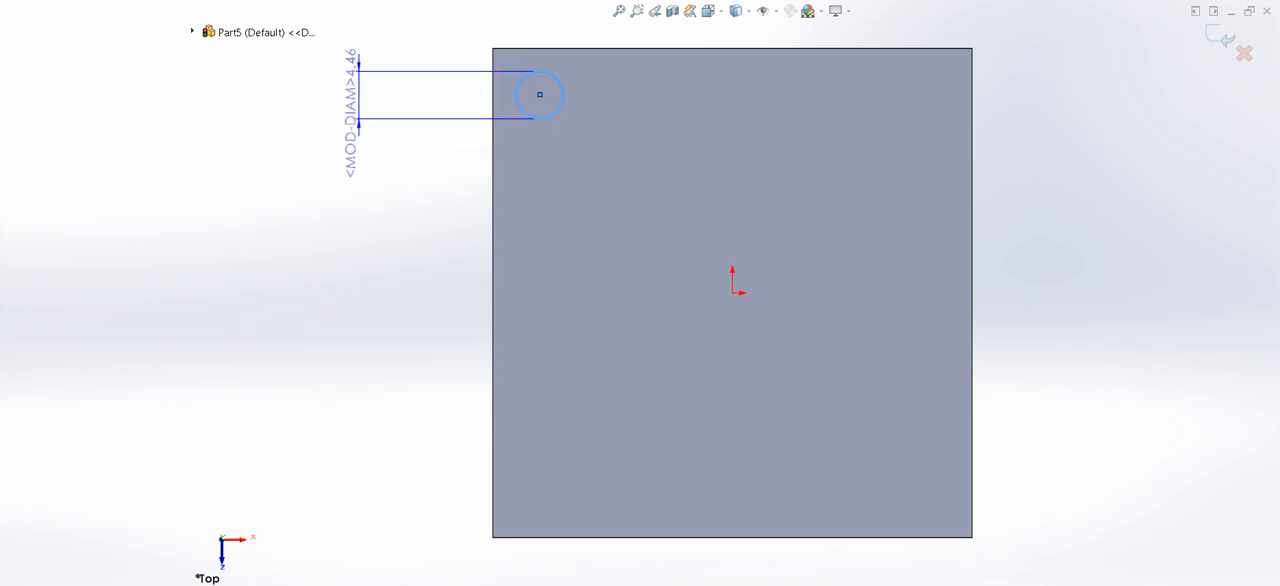
click(345, 108)
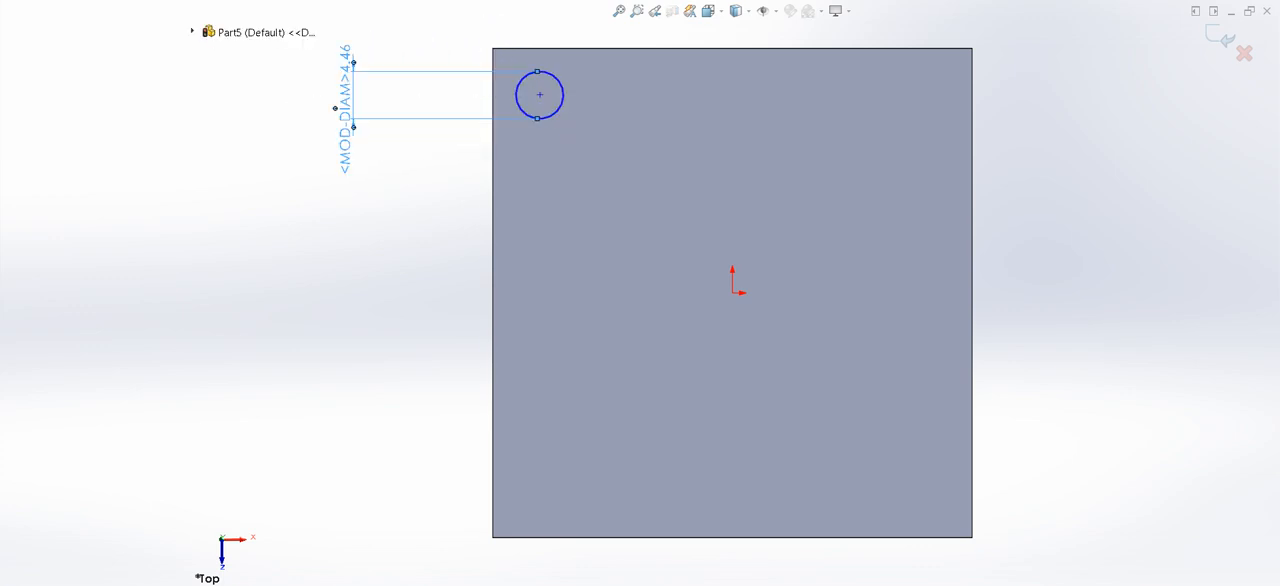
text(3)
key(Return)
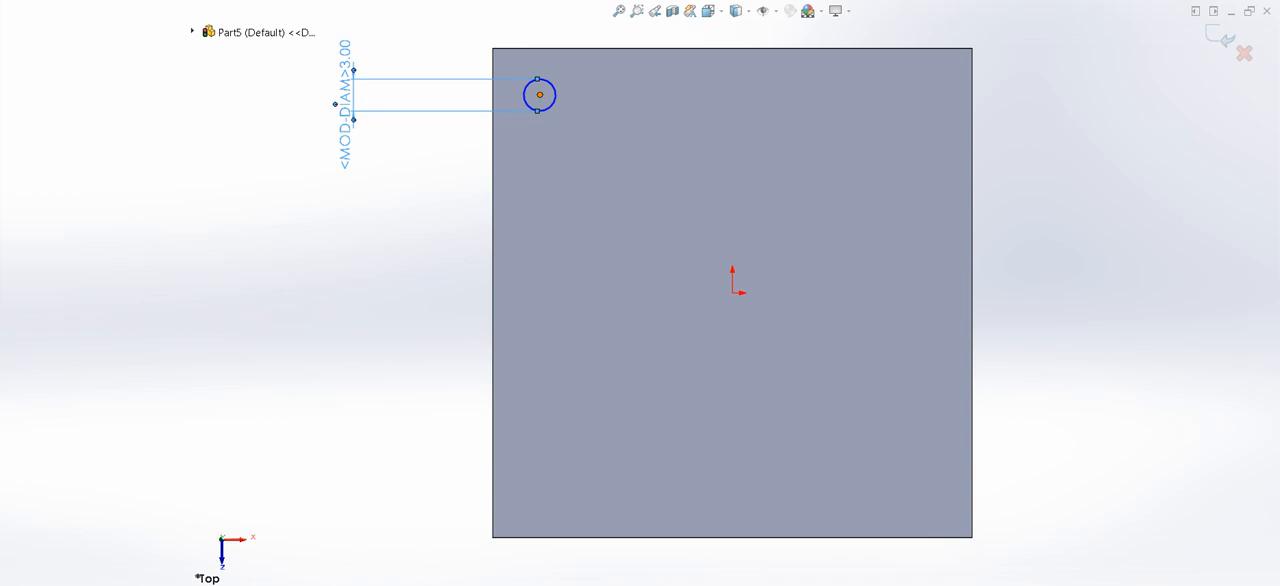
- Position the circle's center 17 mm vertically and 12.5 mm horizontally from the origin with dimensions
click(540, 95)
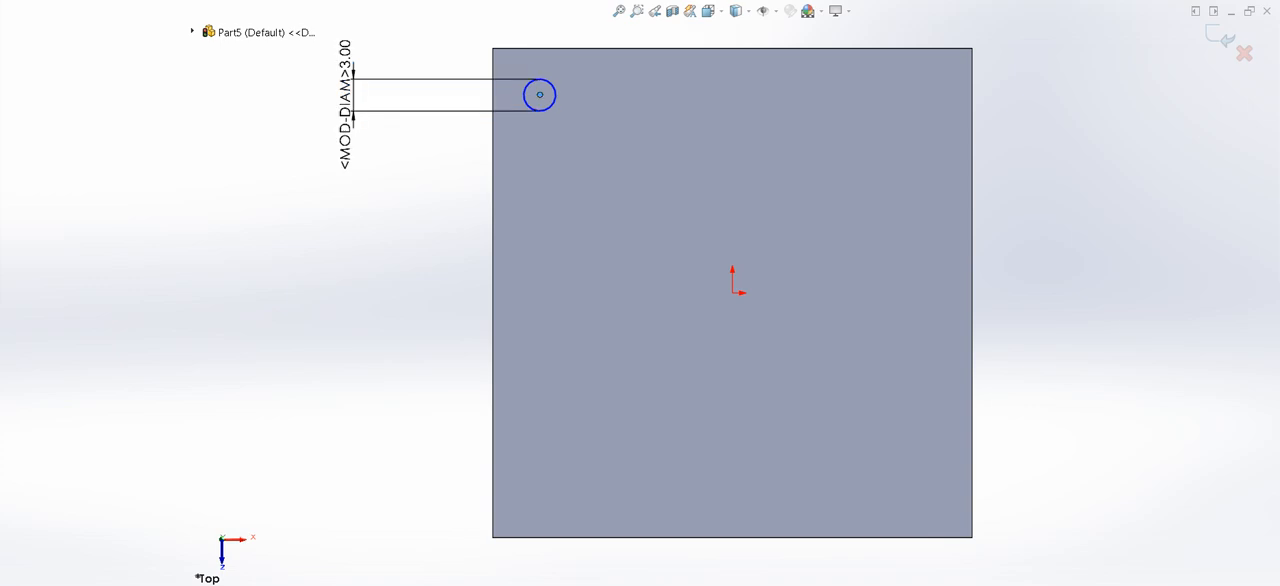
click(732, 293)
click(280, 224)
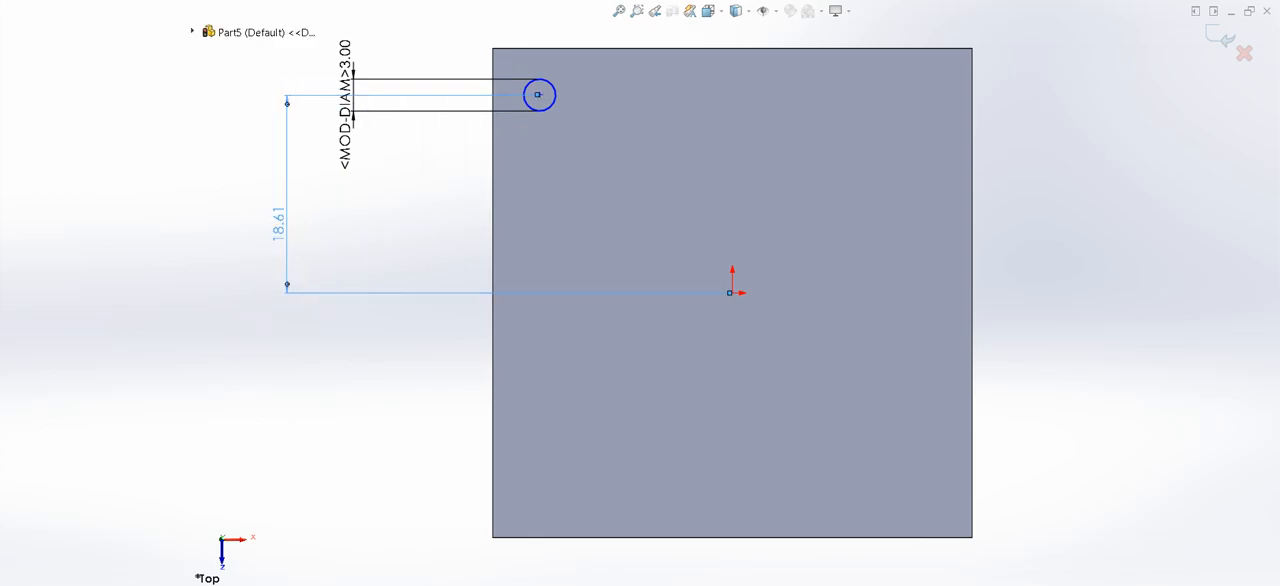
key(Return)
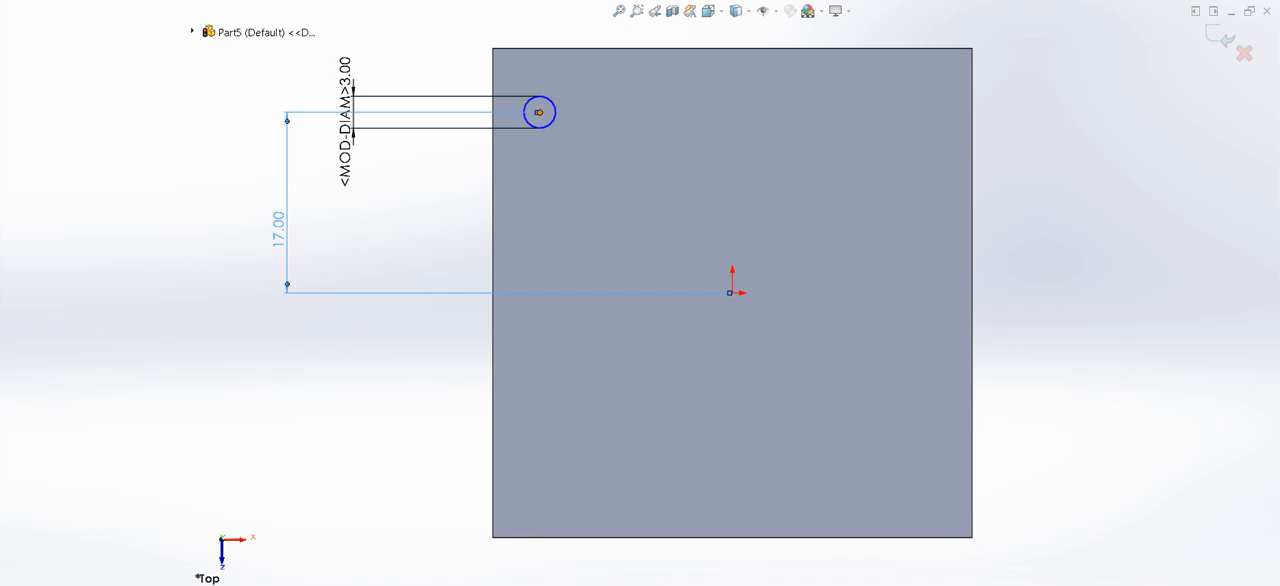
click(732, 293)
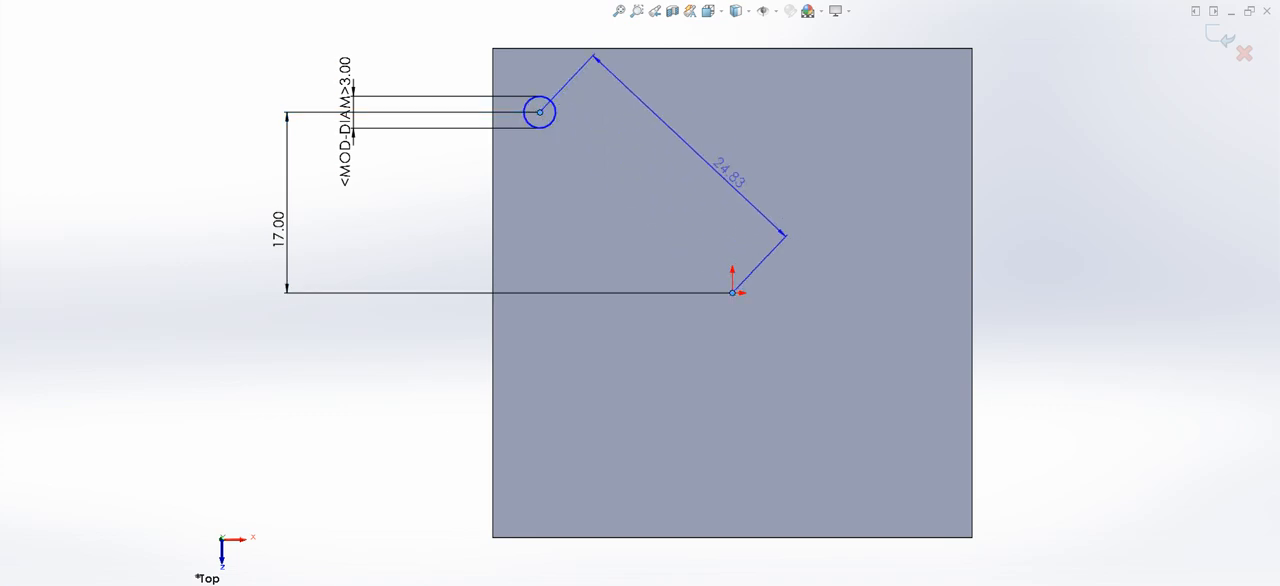
click(630, 32)
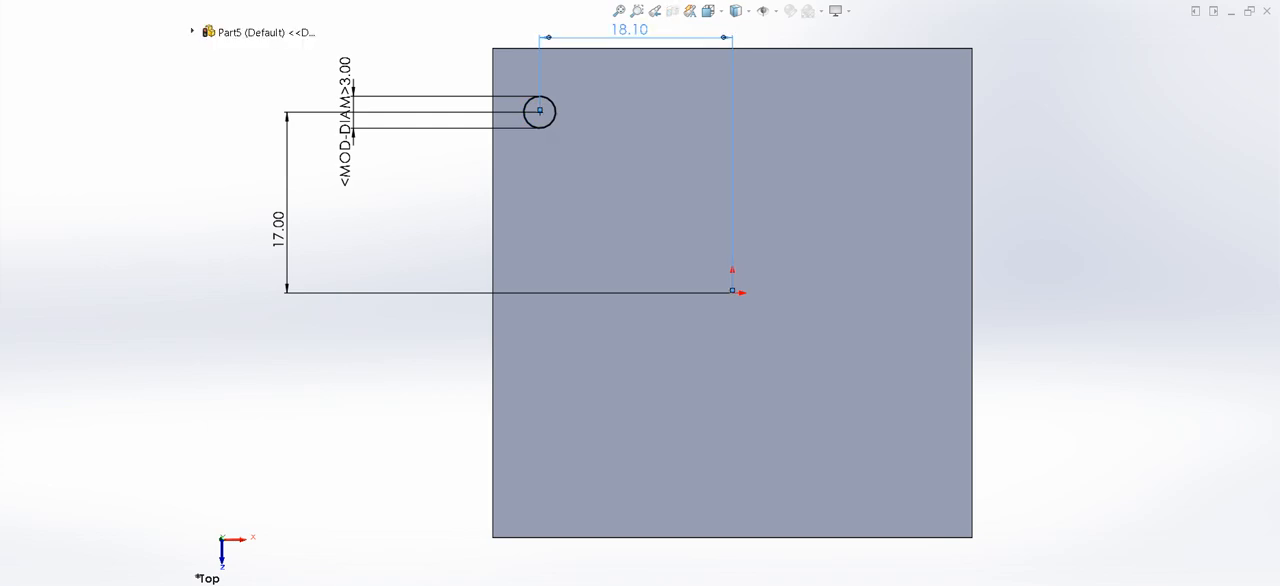
key(Return)
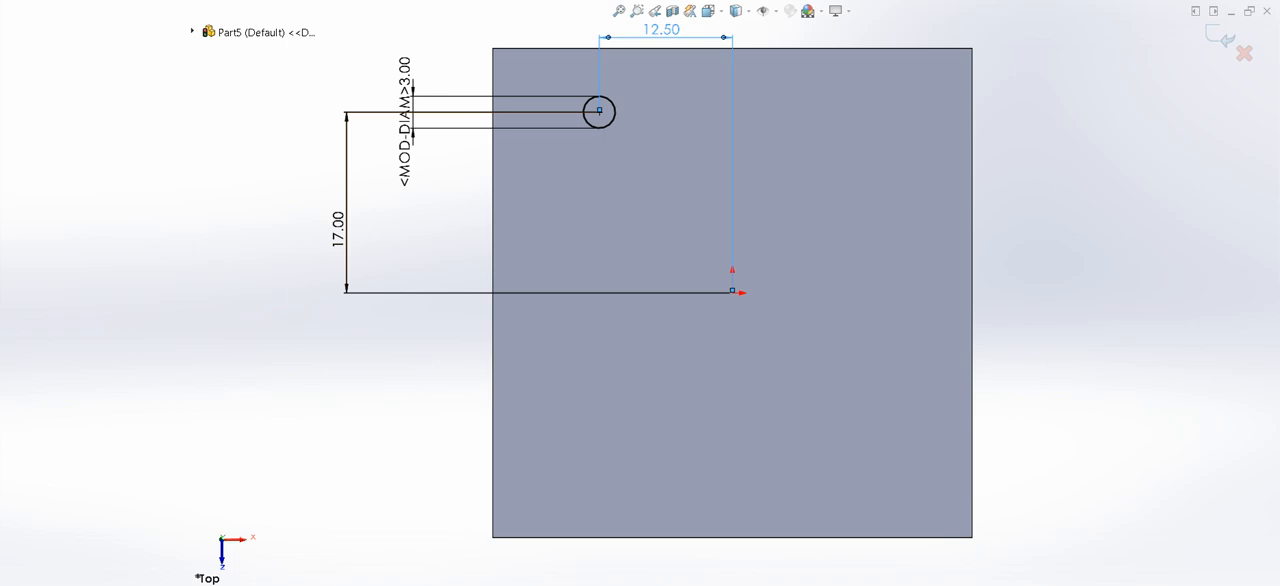
key(Escape)
- Mirror the 3 mm circle about the Right Plane
drag(522, 34, 656, 168)
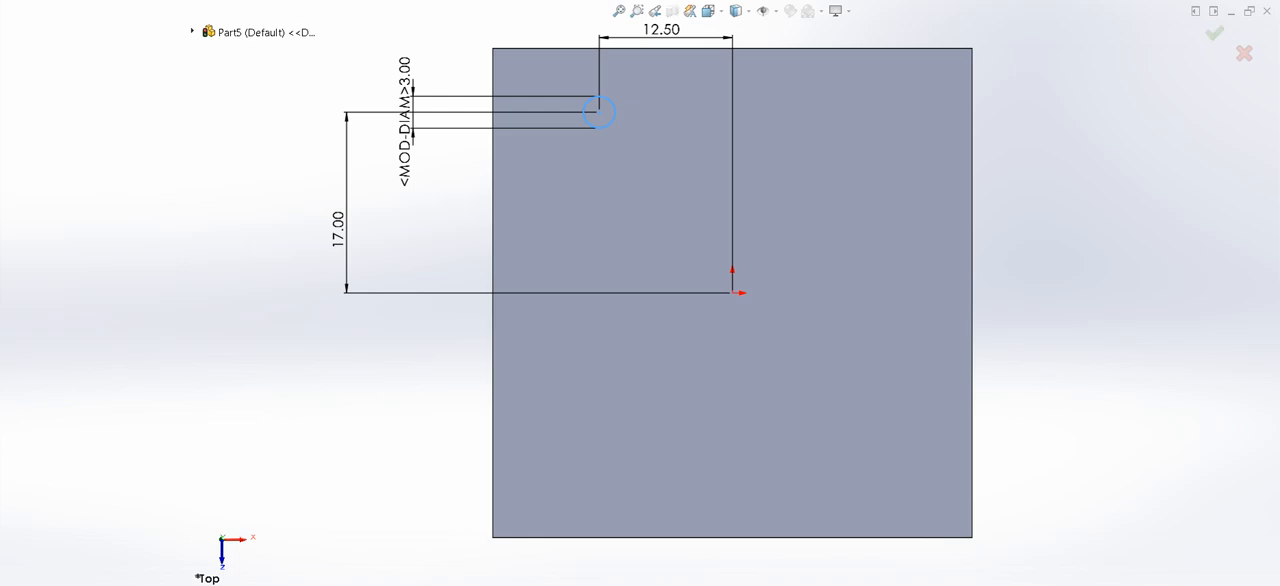
click(192, 32)
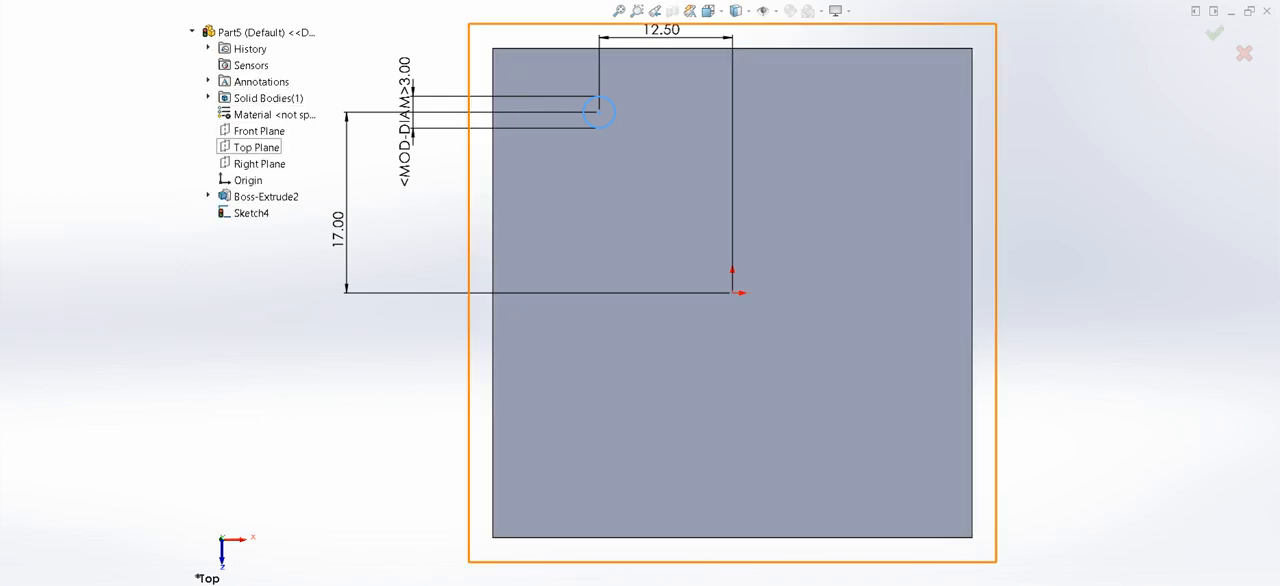
click(259, 163)
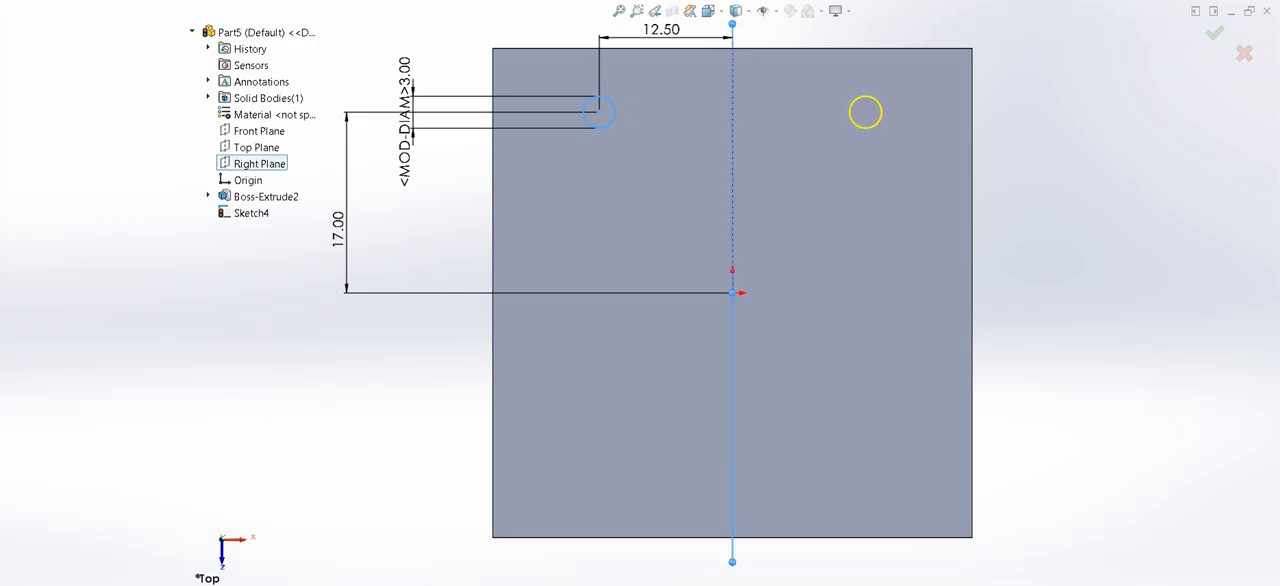
click(1214, 34)
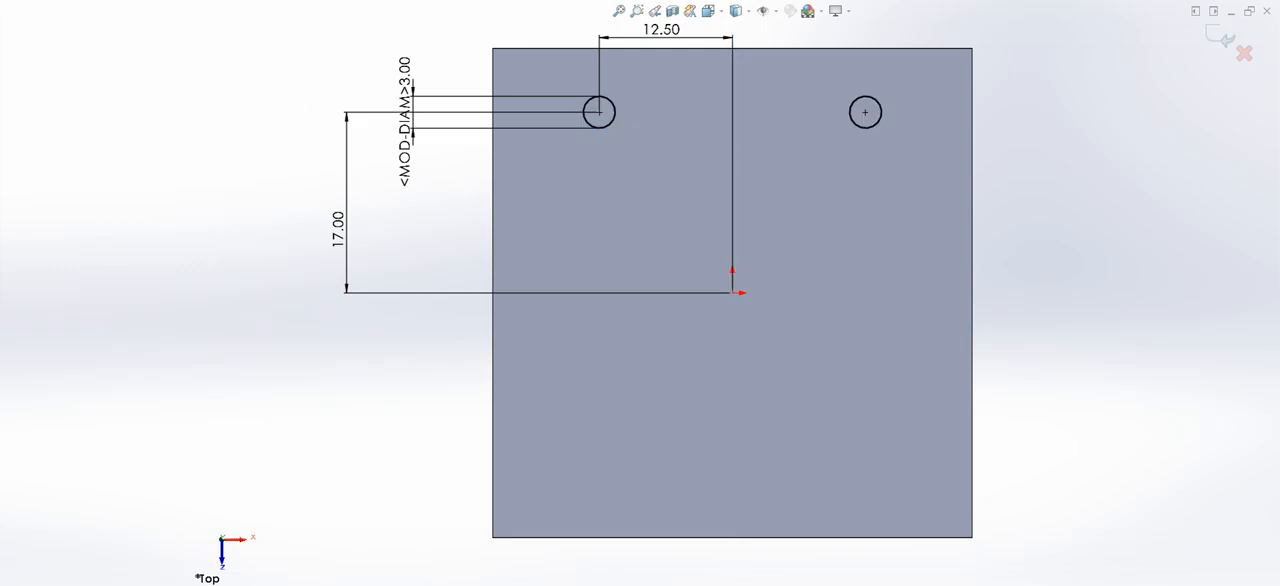
- Mirror the two 3 mm circles about the Front Plane
mouse_move(466, 48)
mouse_down()
mouse_move(800, 74)
mouse_move(996, 190)
mouse_up()
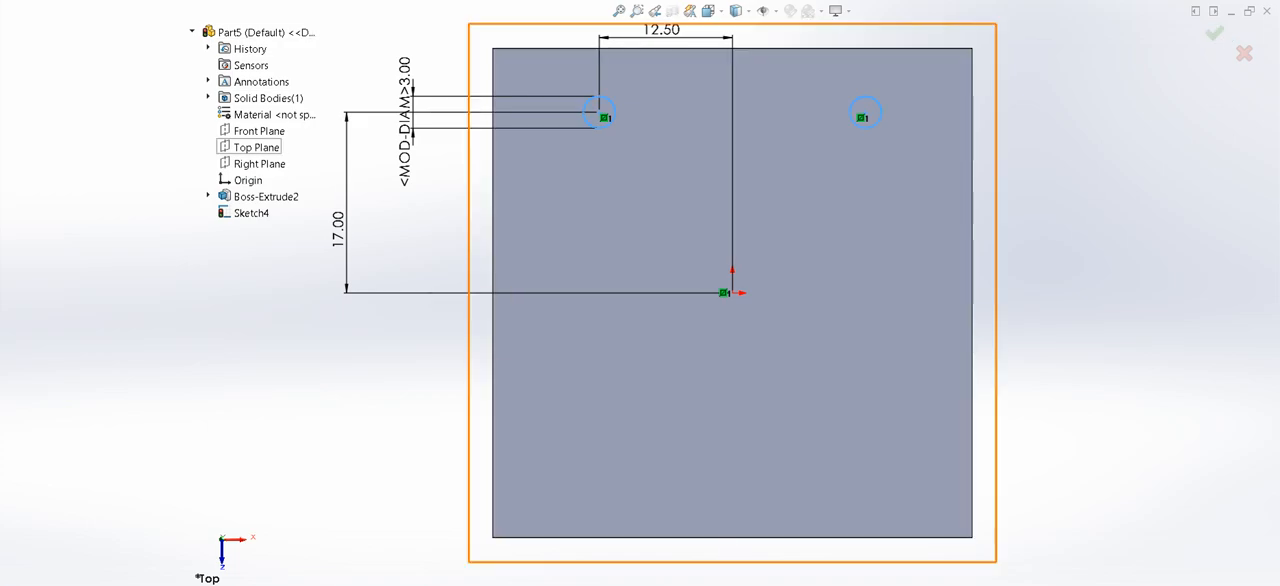
click(259, 131)
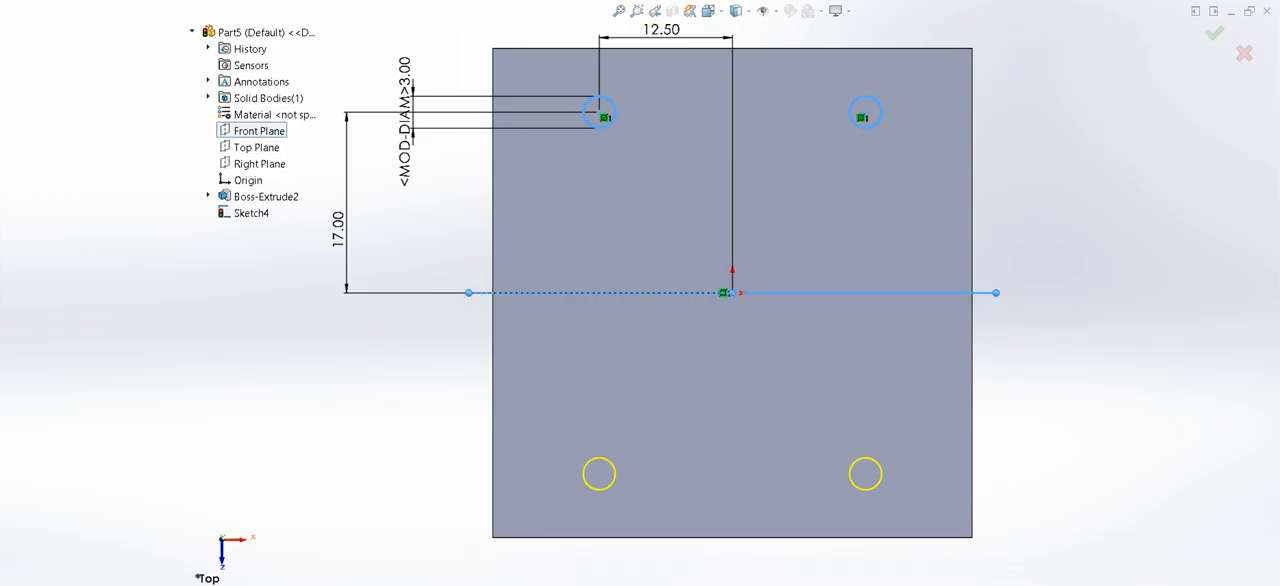
click(1214, 33)
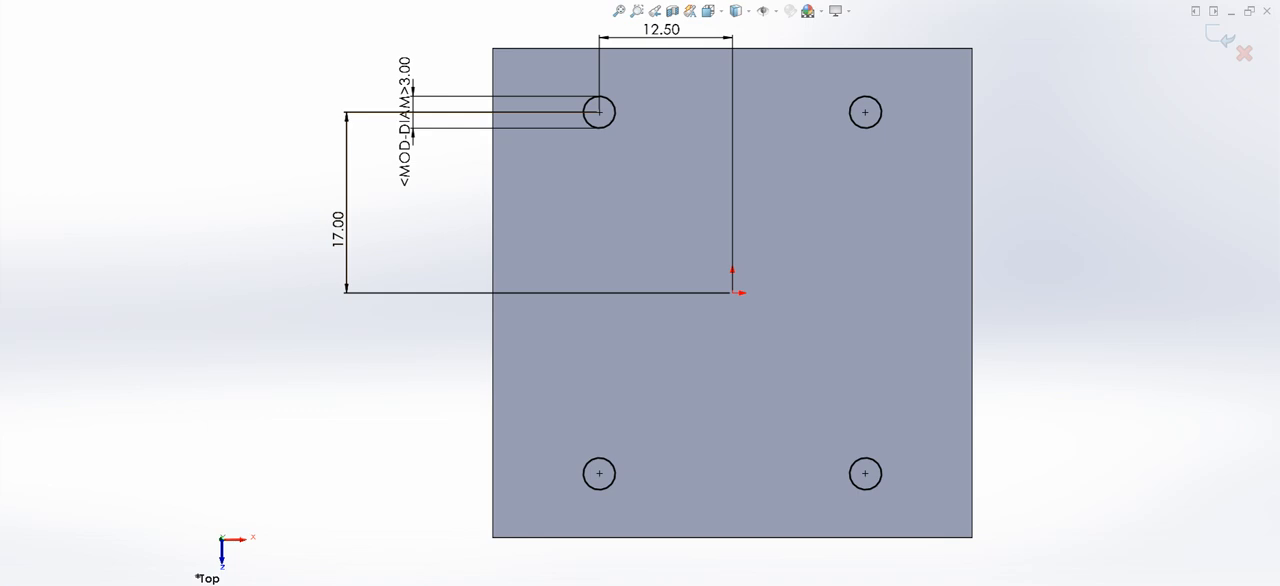
- Extrude-cut the four circles through the bracket's top plate, ending at the plate's underside face
middle_drag(790, 400, 757, 298)
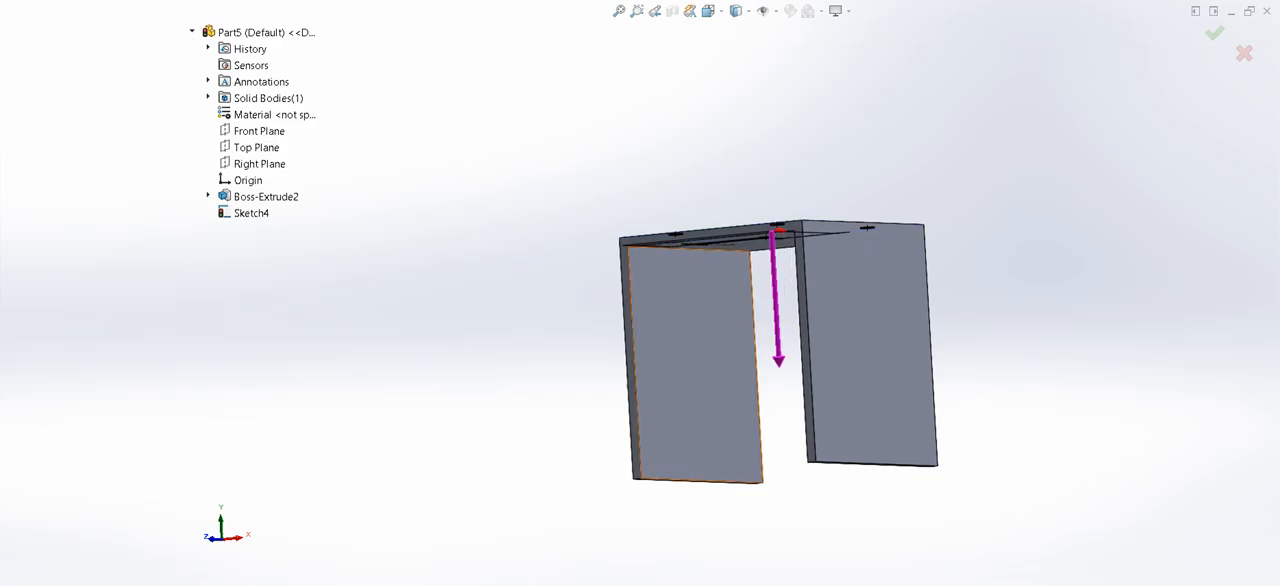
middle_drag(722, 312, 716, 264)
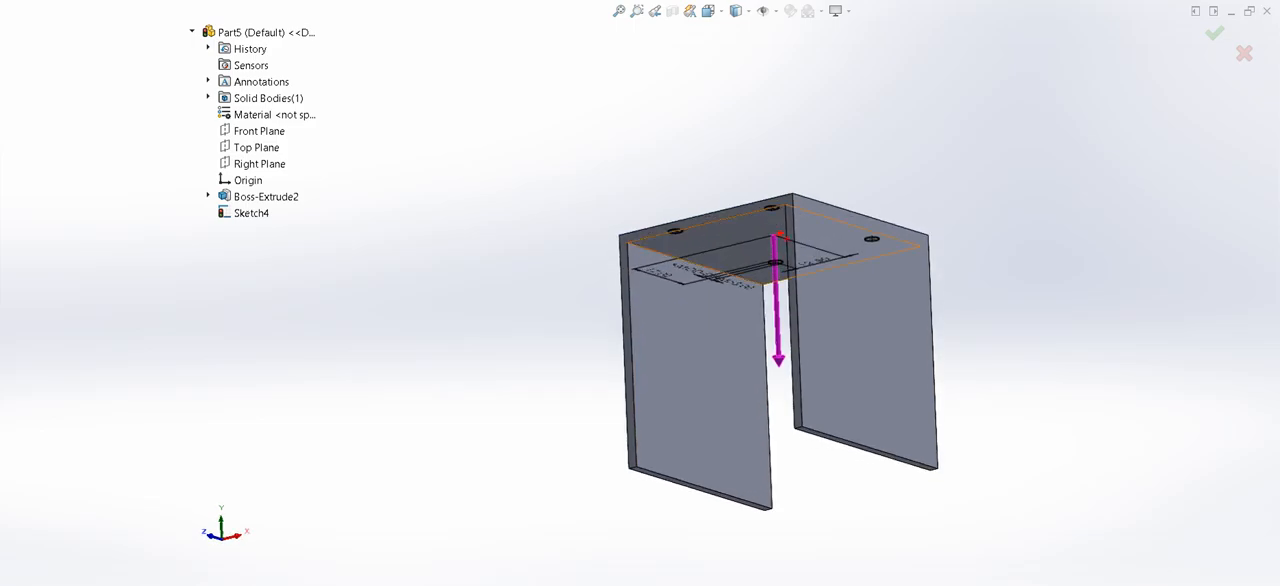
click(708, 242)
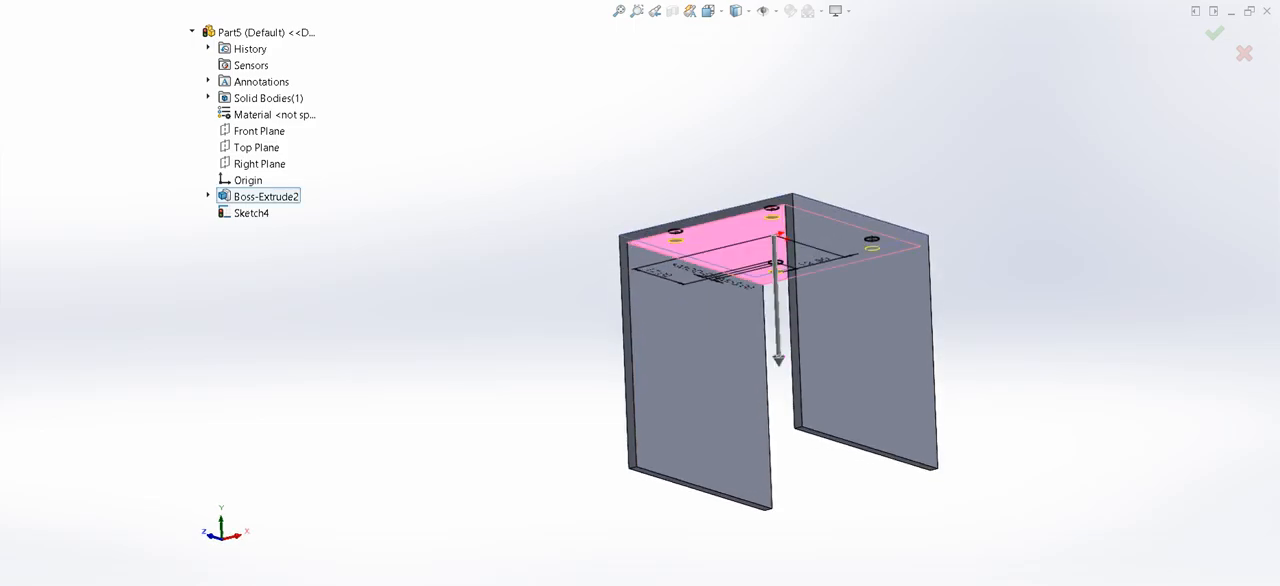
key(Return)
- Start a sketch on the bracket's outer right side face and draw three circles in a vertical column near one side edge
middle_drag(850, 300, 832, 392)
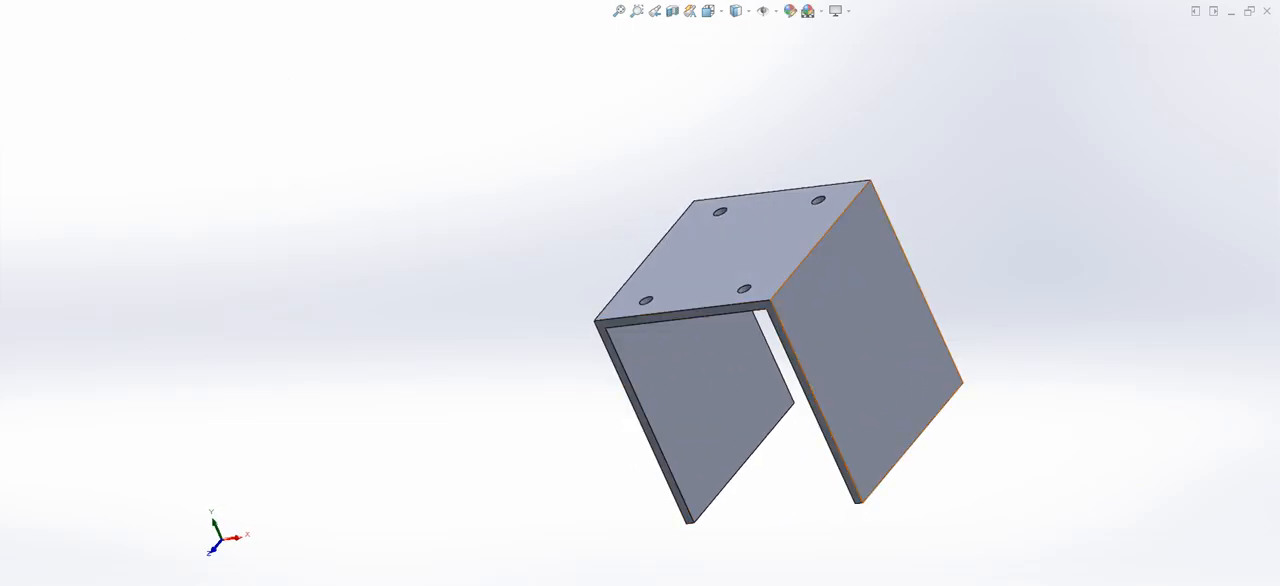
click(832, 392)
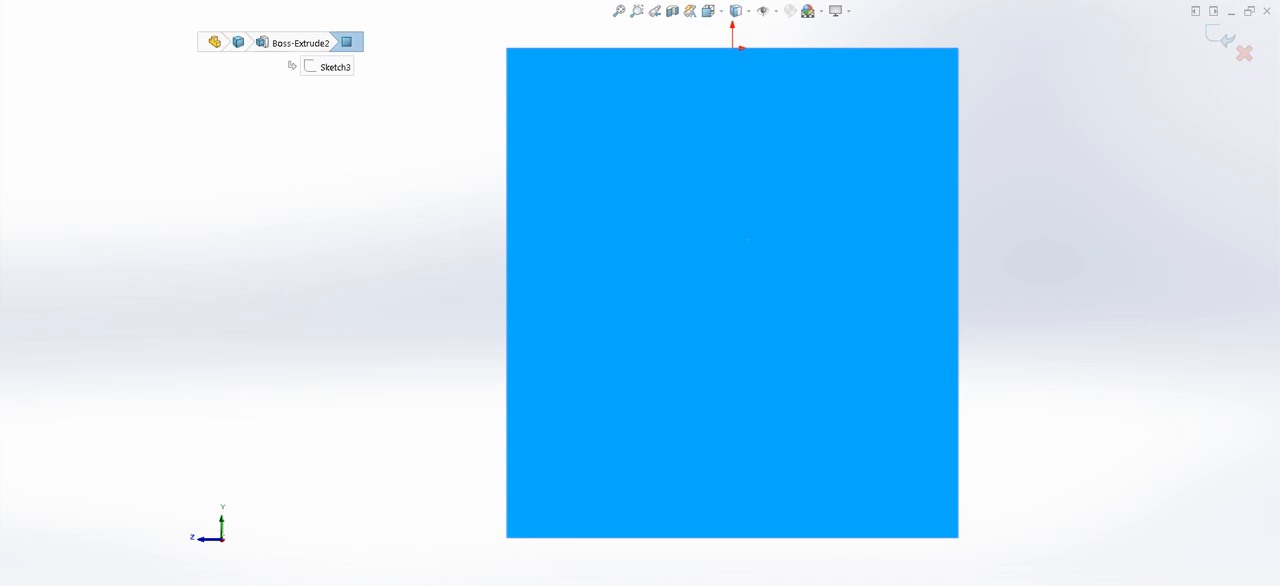
click(545, 103)
click(563, 116)
click(545, 206)
click(568, 229)
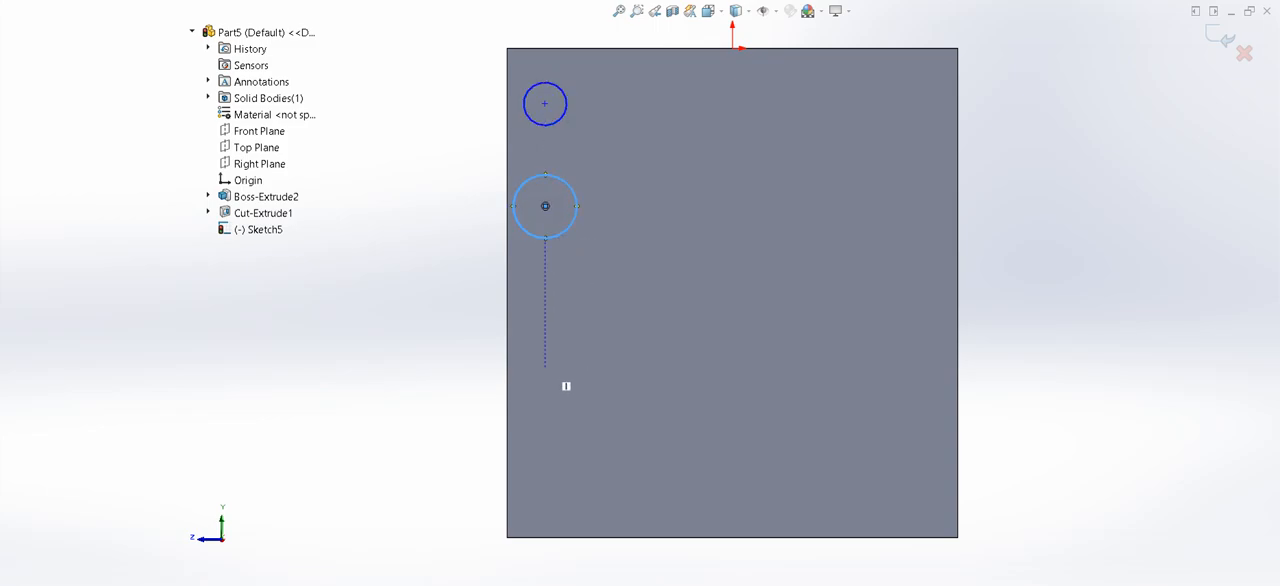
click(545, 377)
click(565, 397)
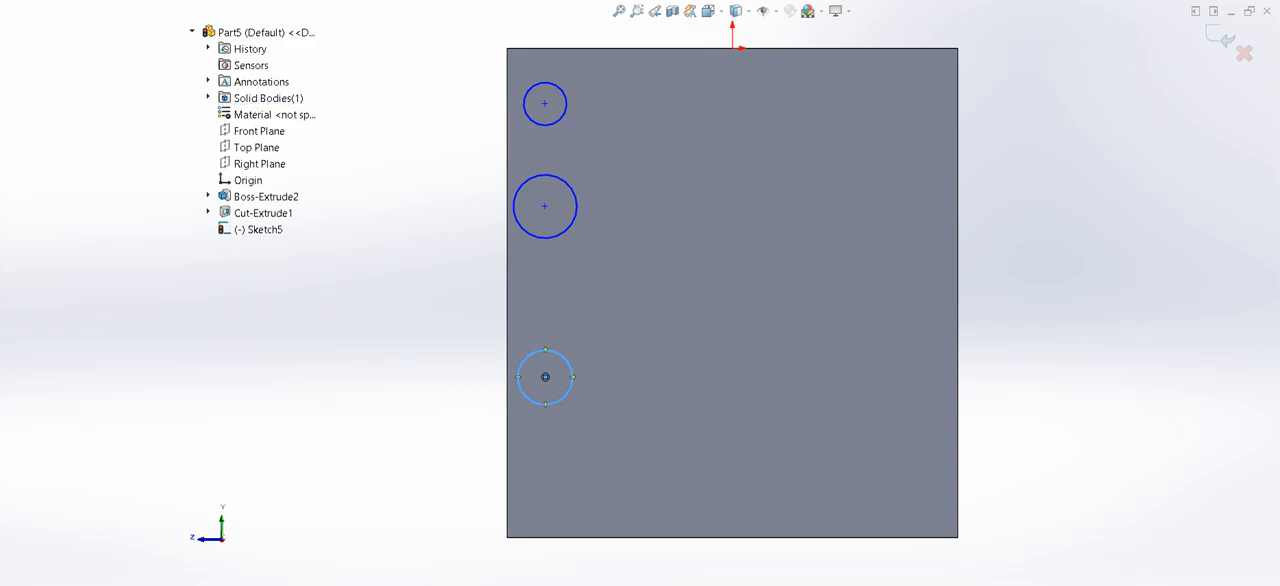
key(Escape)
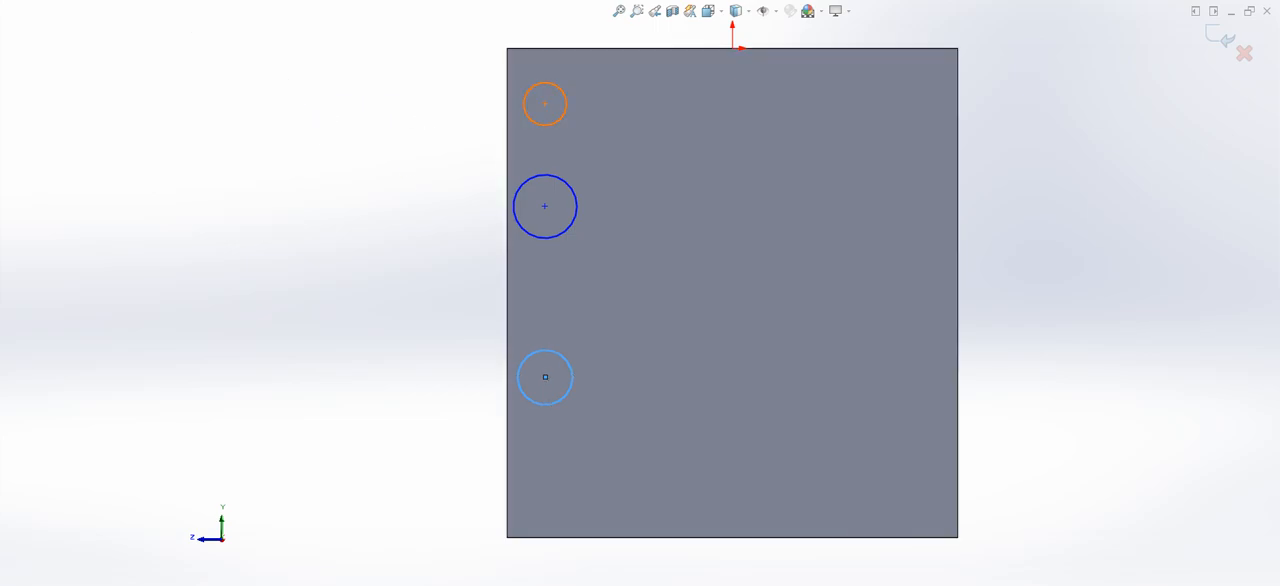
- Make the three circles equal in size and constrain their centers to be vertically aligned
ctrl+click(560, 119)
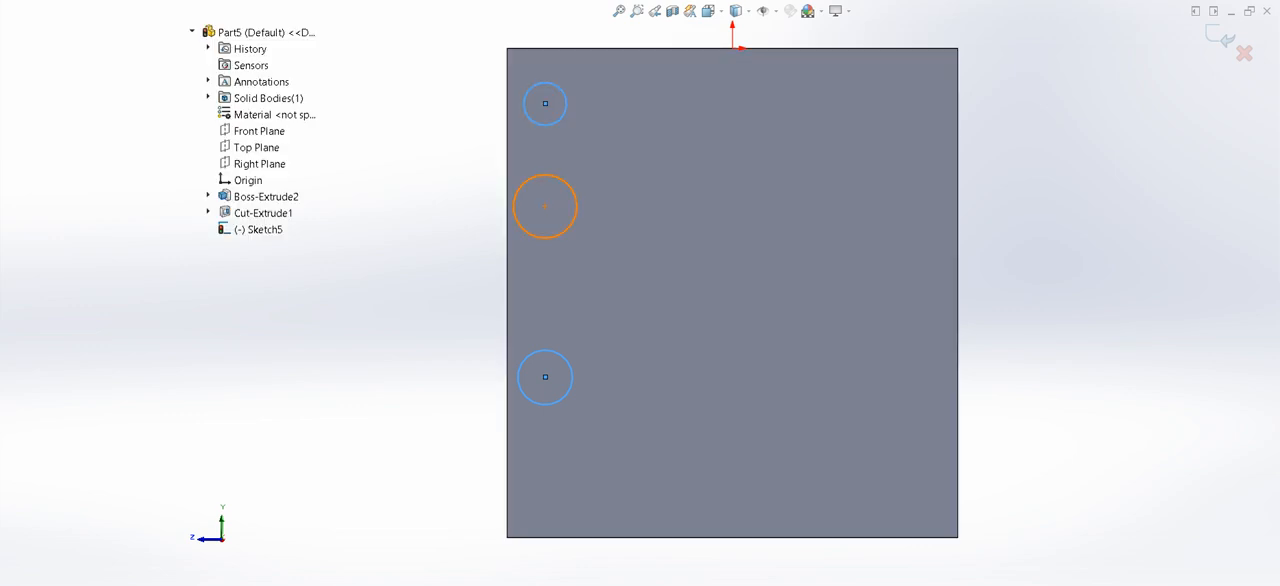
key(q)
key(Escape)
click(545, 104)
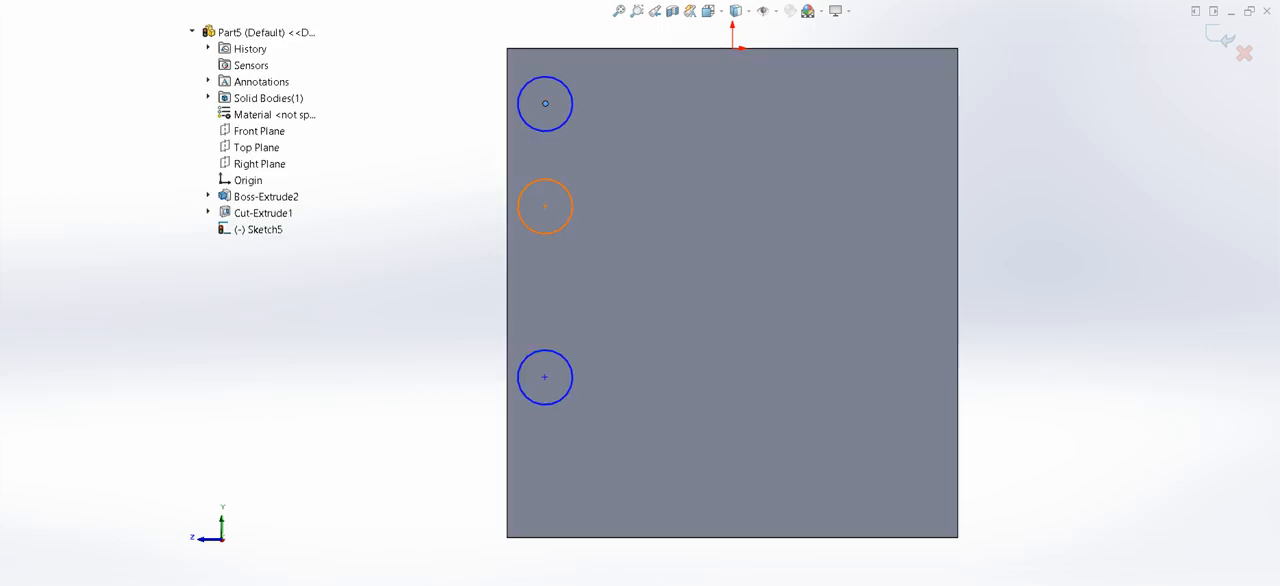
ctrl+click(545, 206)
key(Escape)
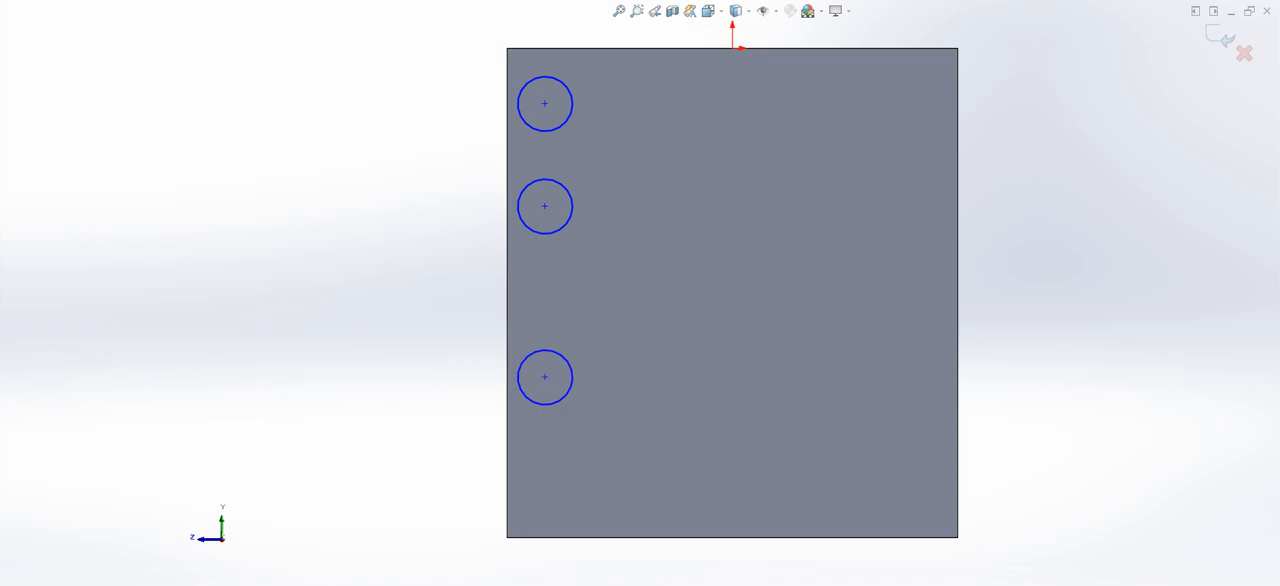
- Dimension the top circle's diameter to 2.5 mm
click(519, 104)
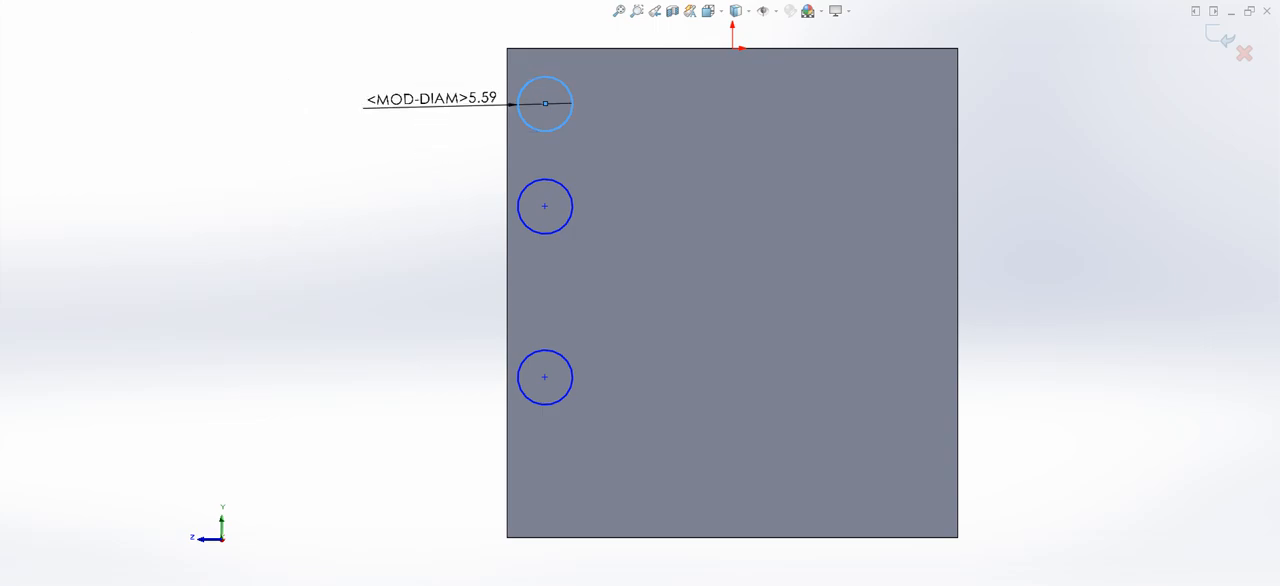
click(425, 105)
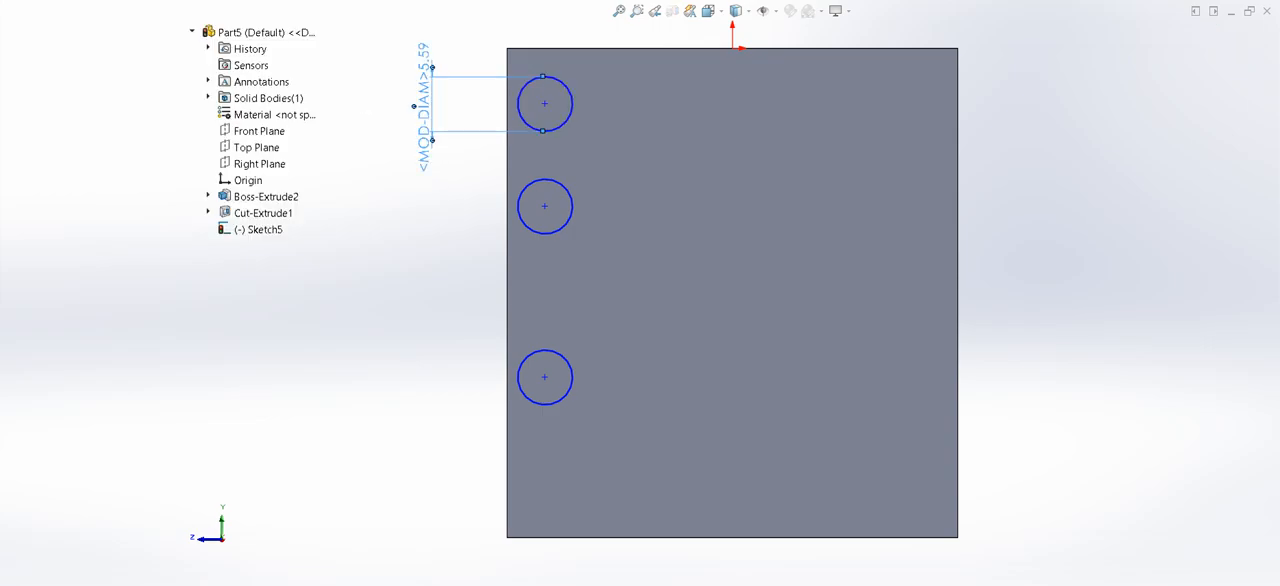
key(Return)
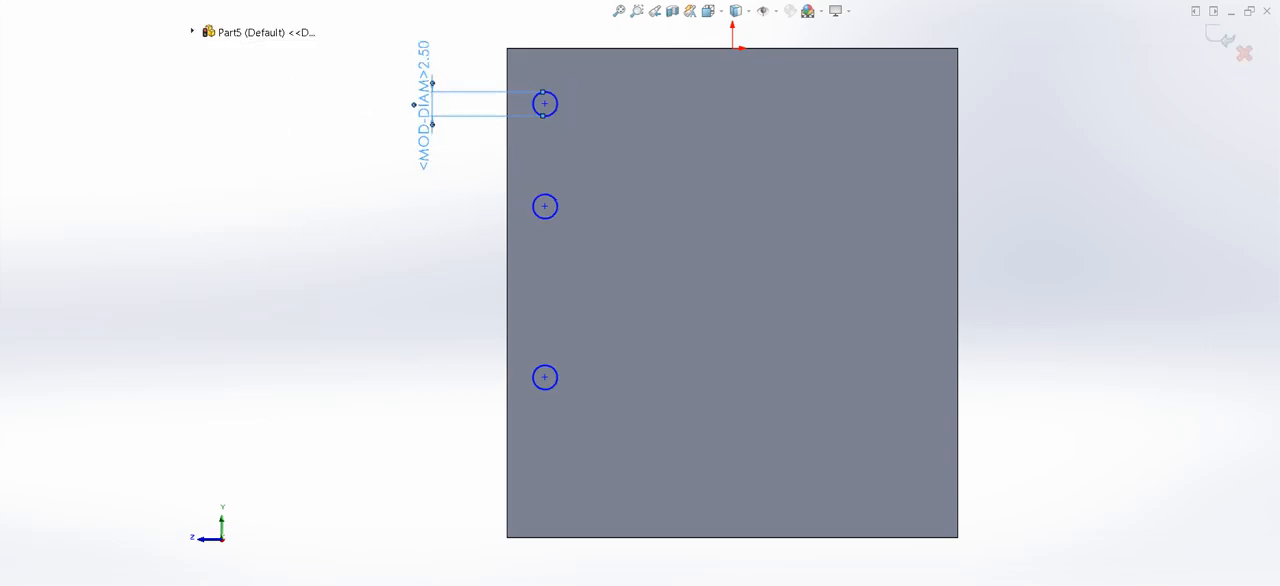
- Dimension the top circle's center 8 mm below the face's upper edge
click(545, 104)
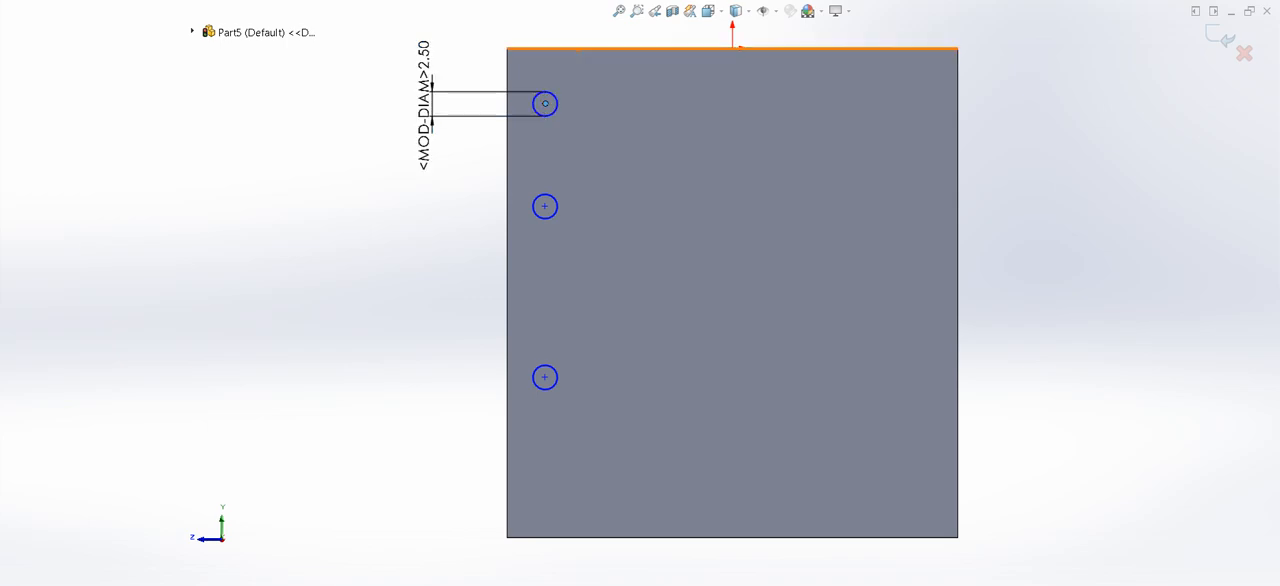
click(575, 48)
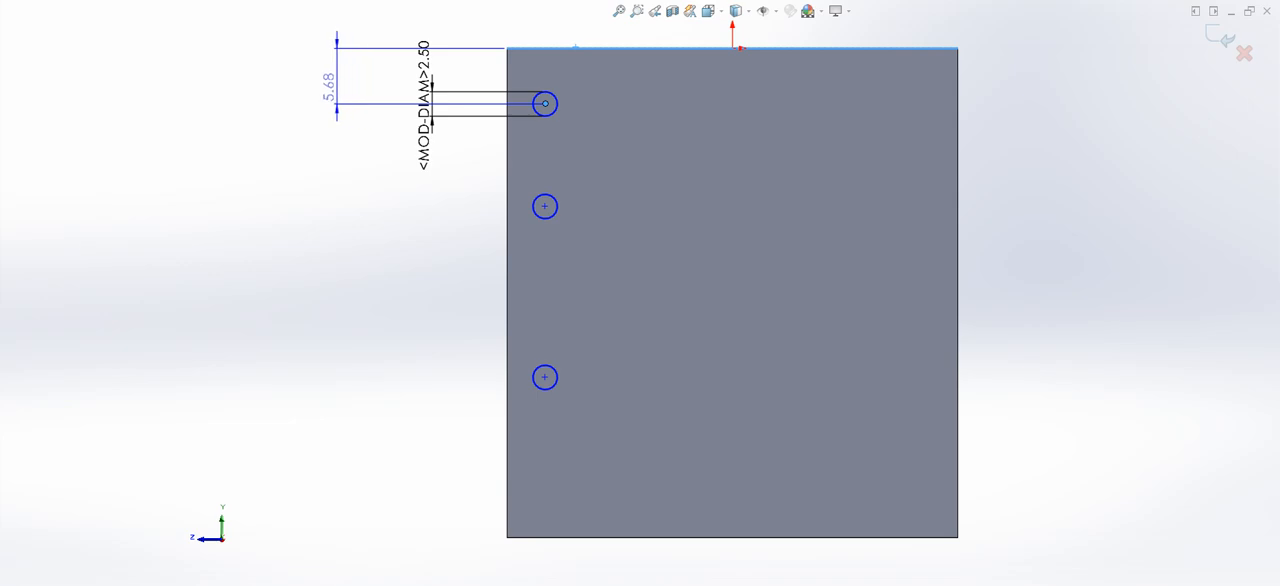
click(322, 85)
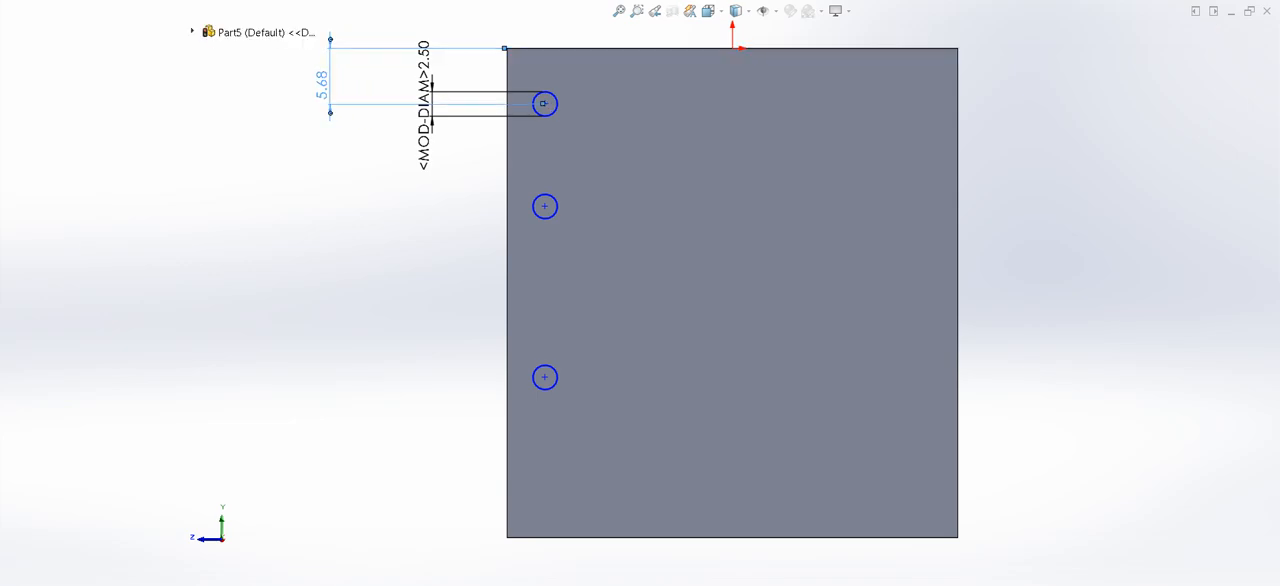
text(8)
key(Return)
- Dimension the middle circle's center 30 mm below the face's upper edge
click(545, 229)
click(595, 47)
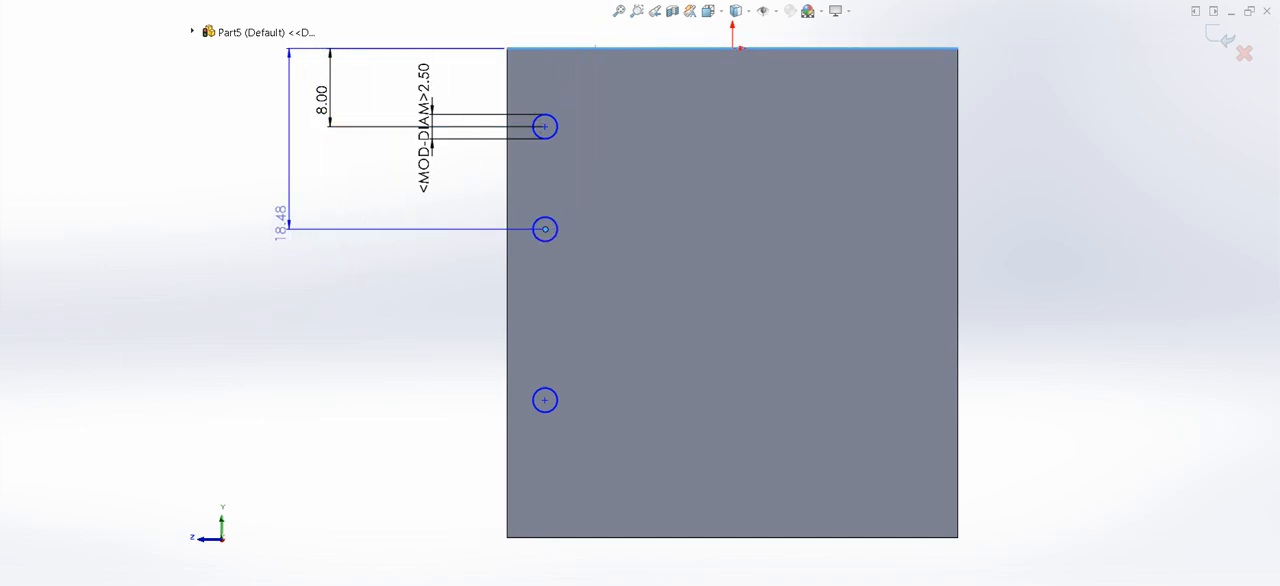
click(281, 223)
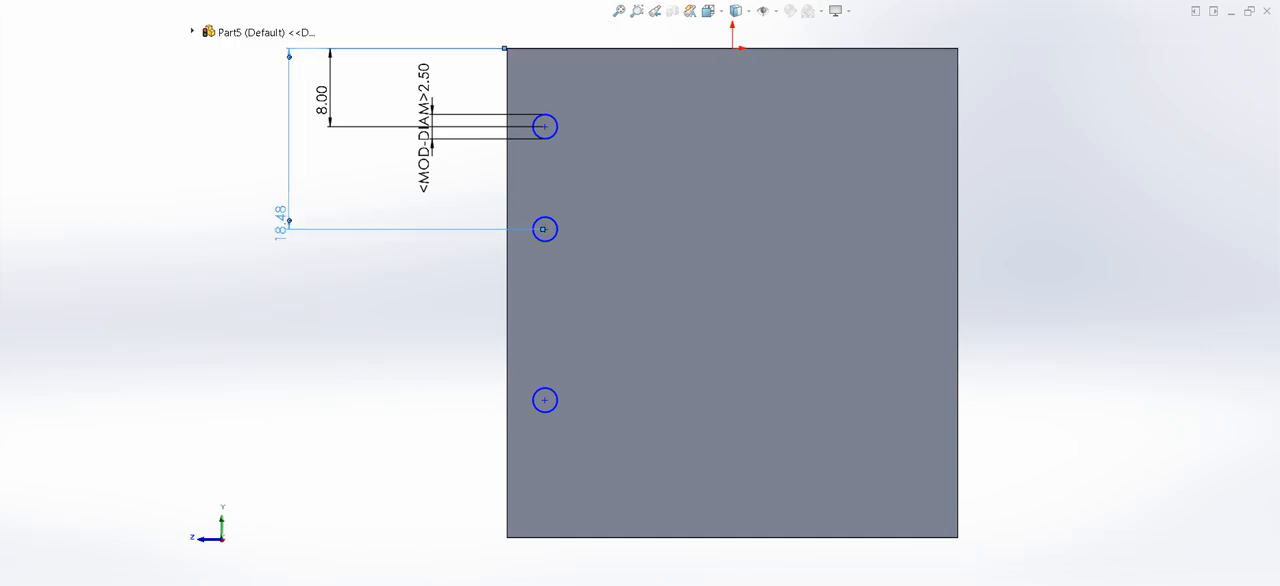
key(Return)
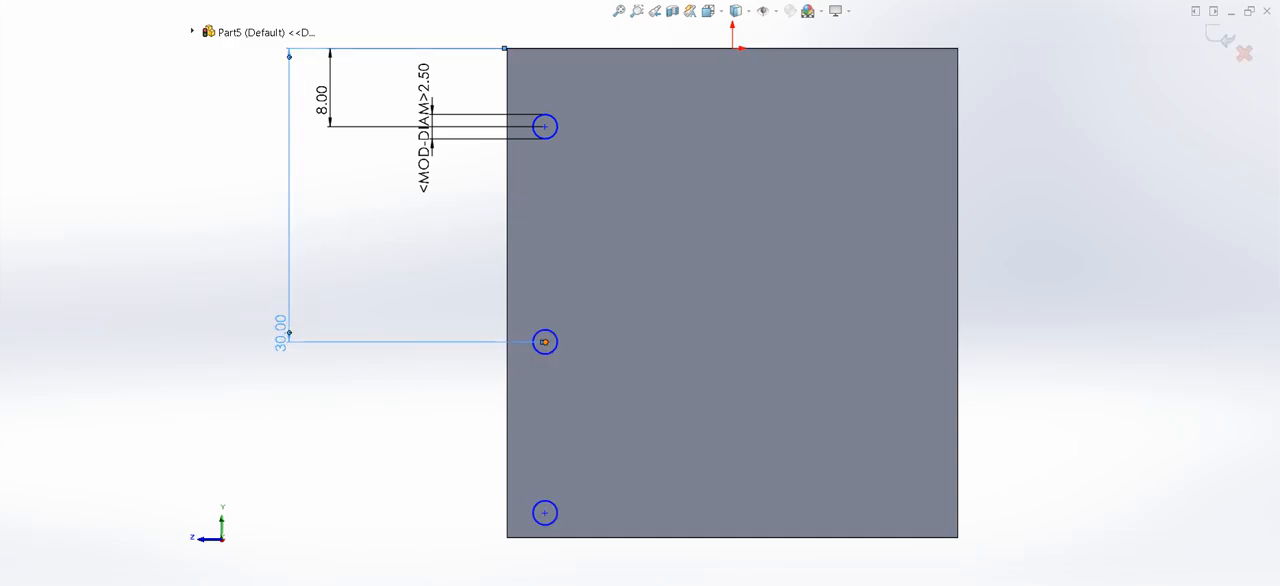
- Dimension the vertical distance between the middle and lowest circle centers to 15 mm
click(545, 342)
click(545, 513)
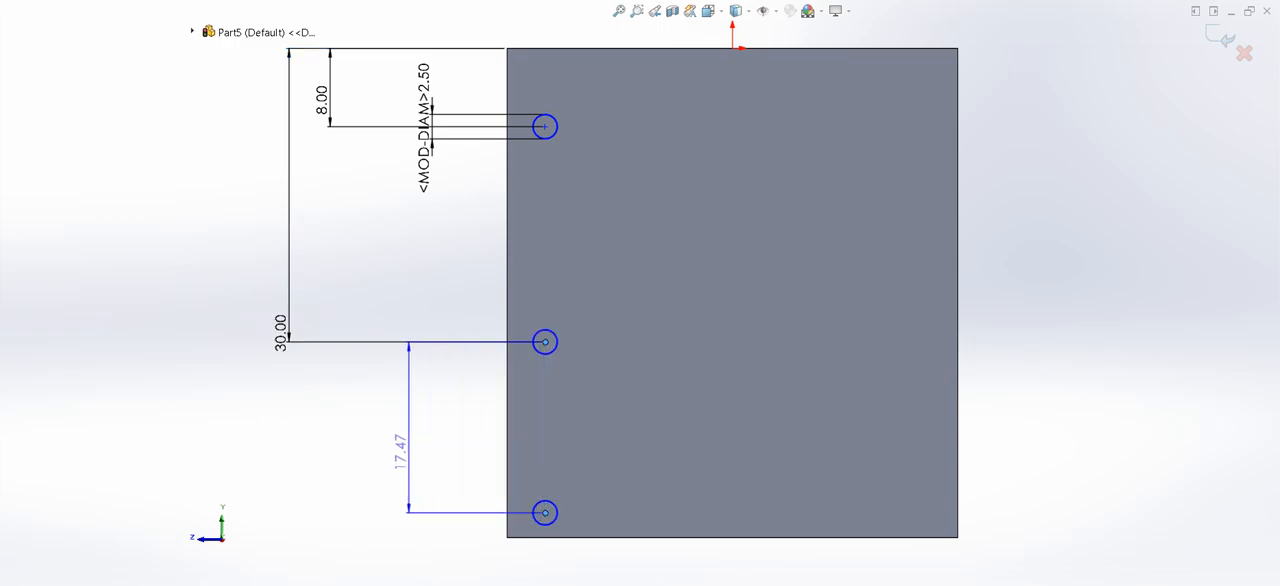
click(404, 440)
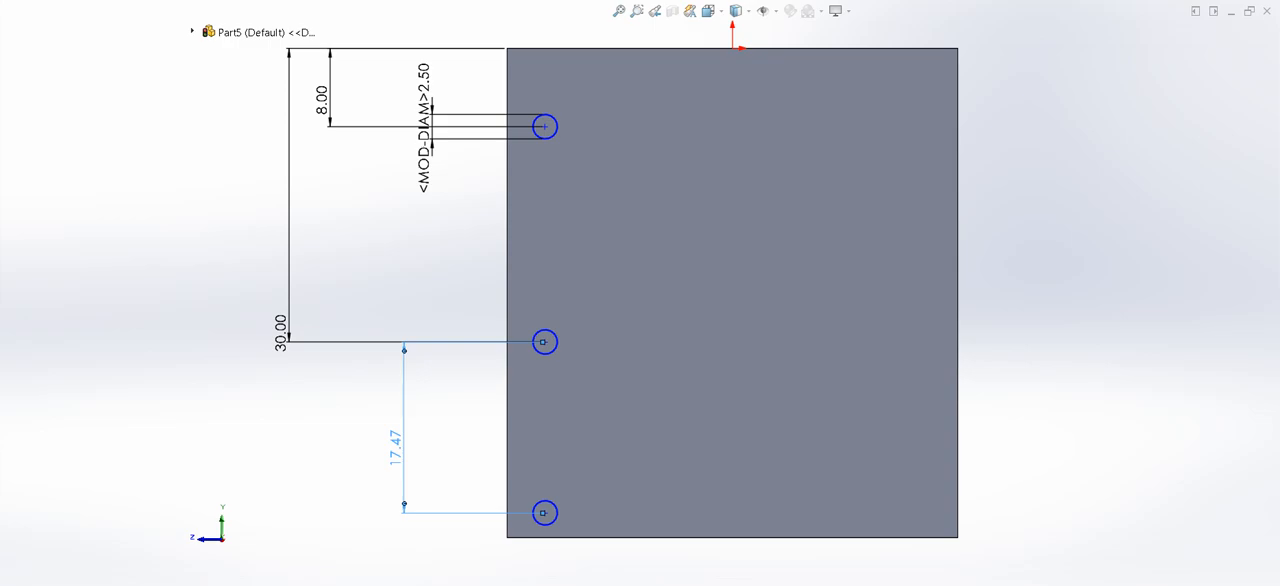
key(Return)
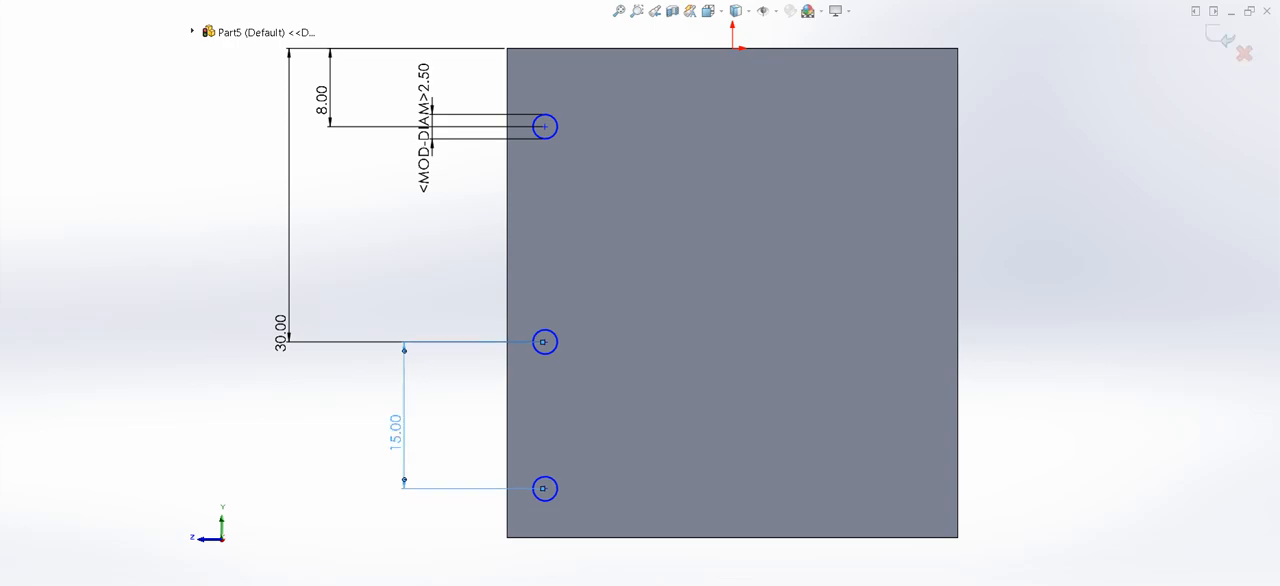
key(Escape)
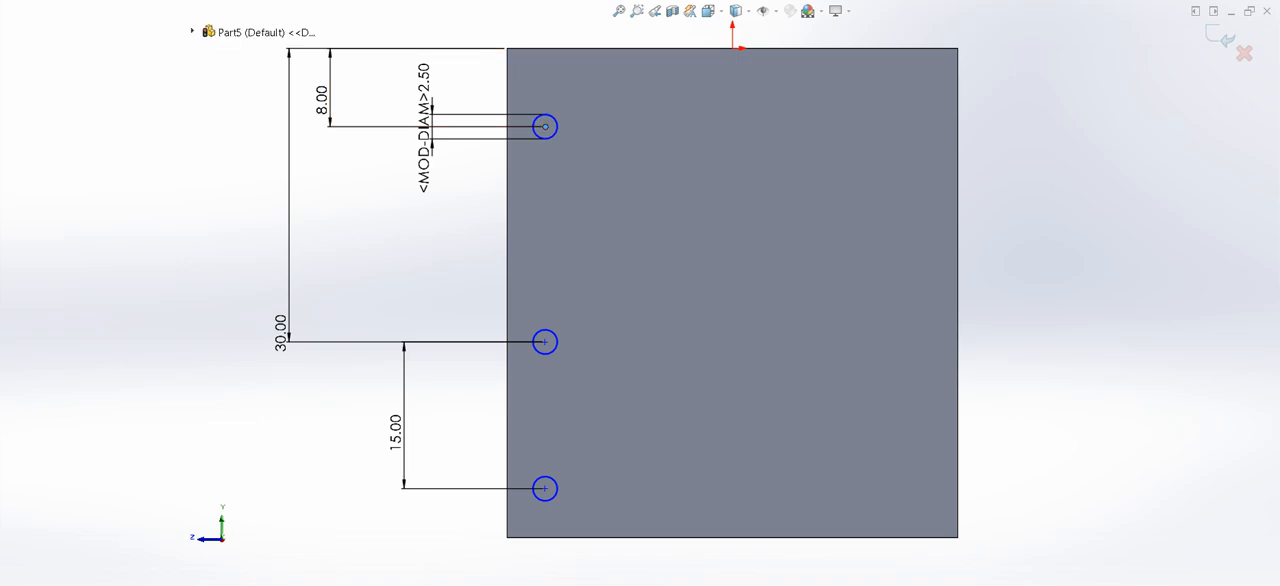
- Dimension the top circle's center 17.5 mm horizontally from the origin
click(732, 48)
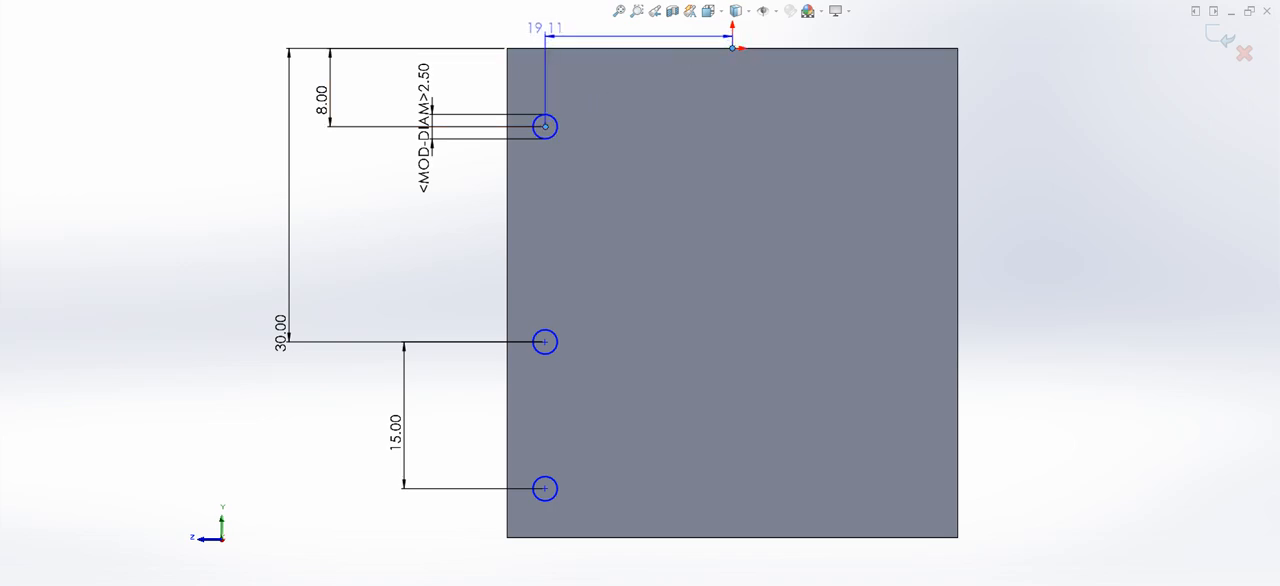
click(648, 22)
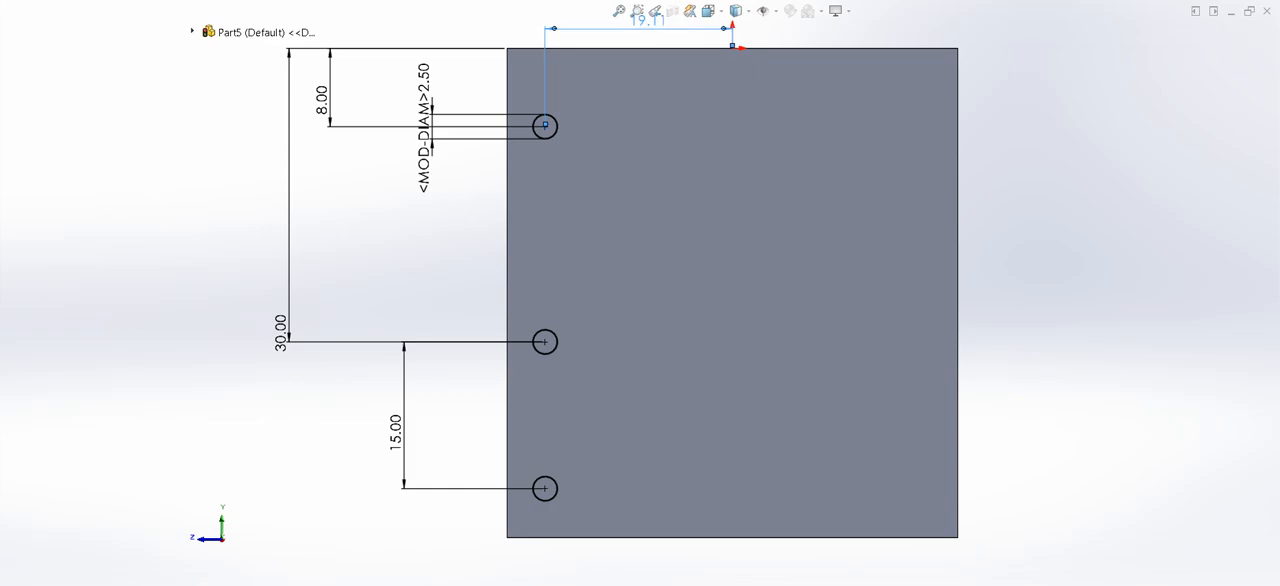
key(Return)
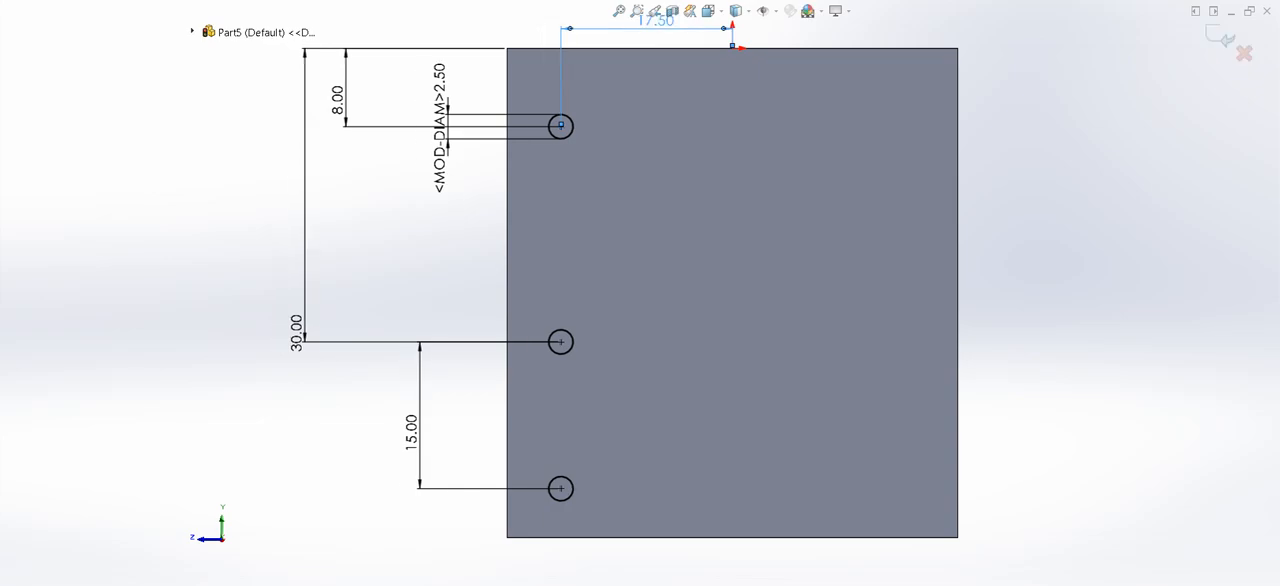
key(Escape)
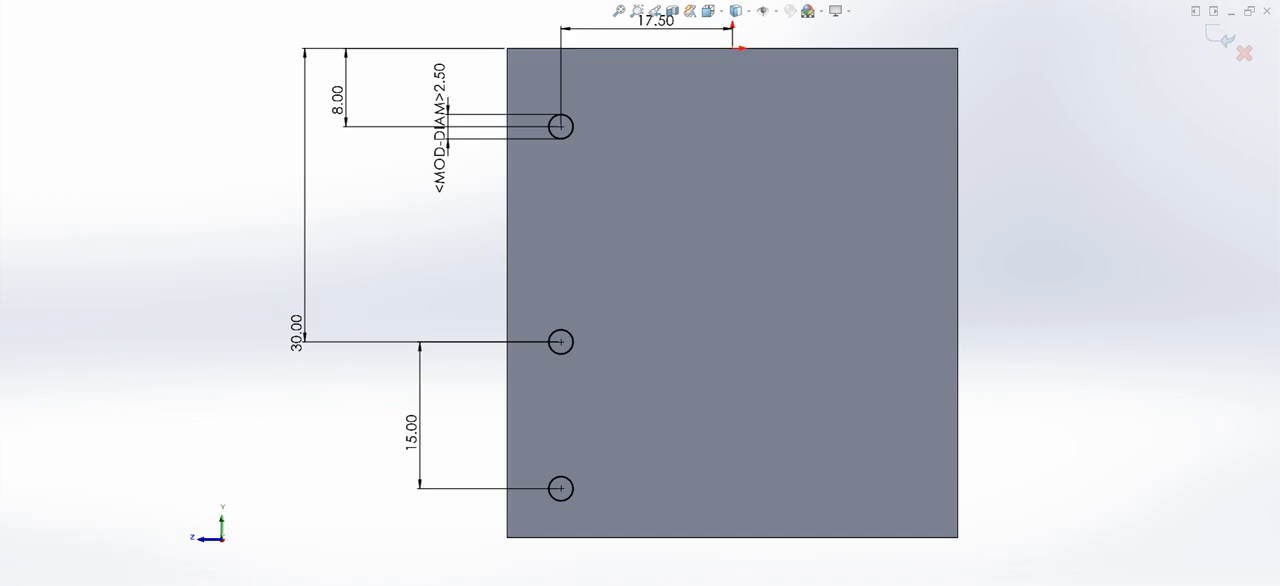
- Mirror the column of three 2.5 mm circles about the Front Plane
drag(493, 31, 627, 550)
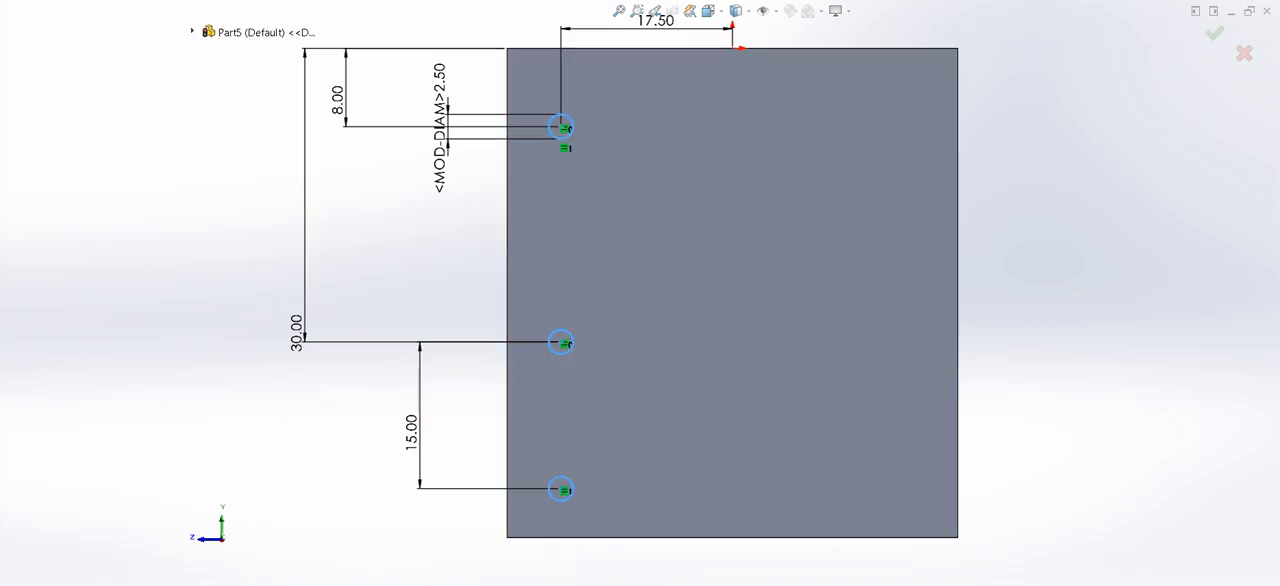
click(192, 31)
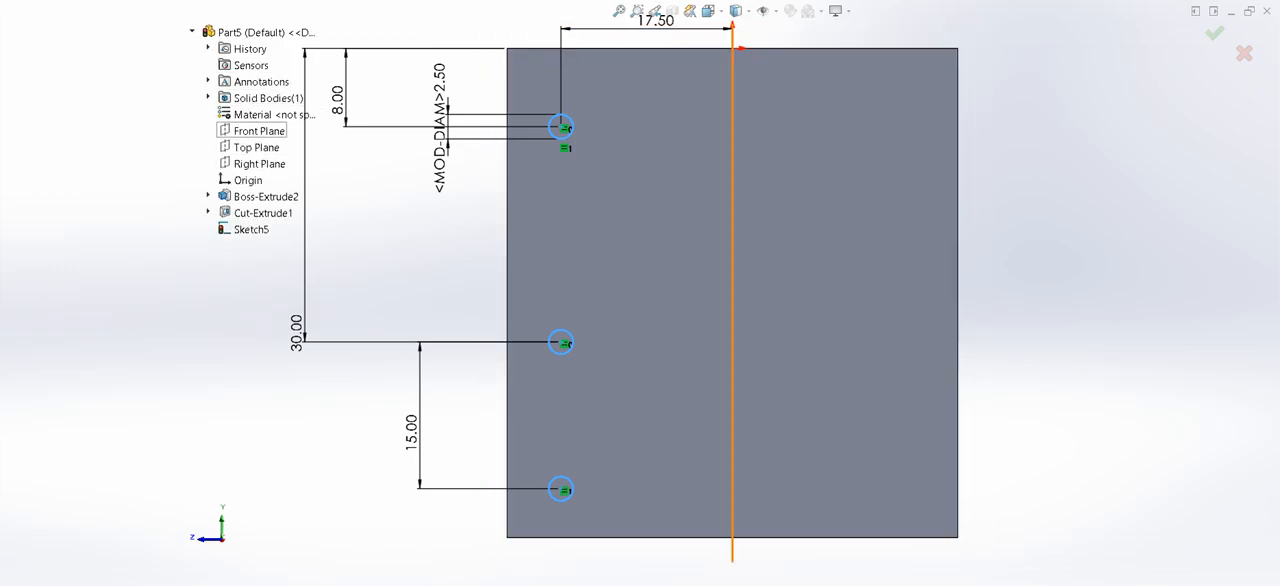
click(259, 131)
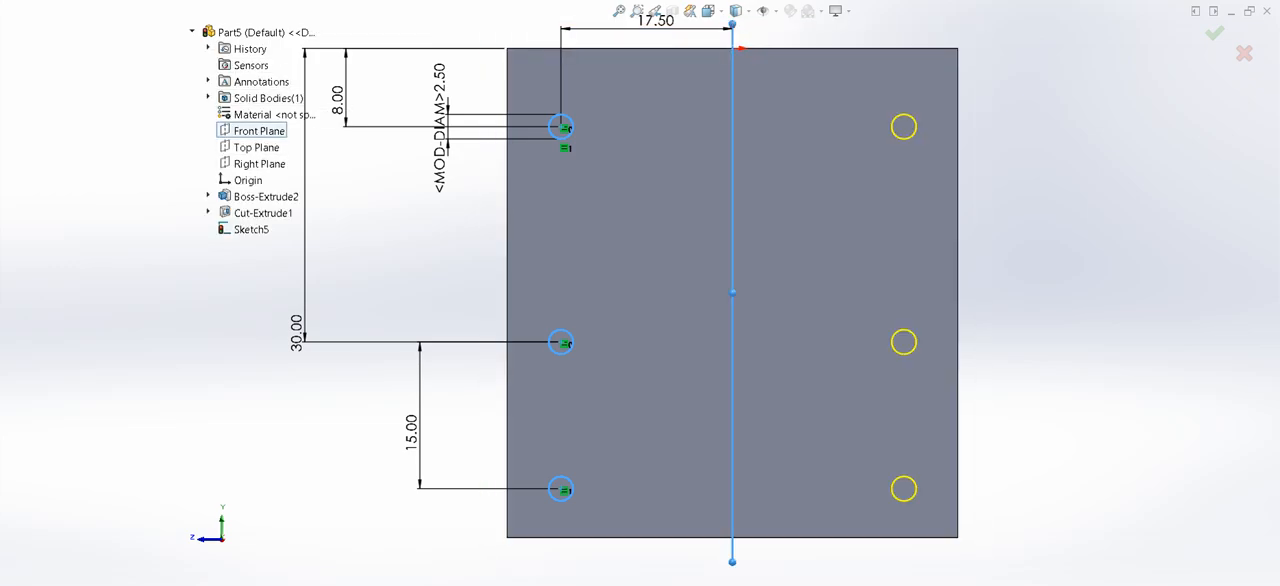
click(1216, 35)
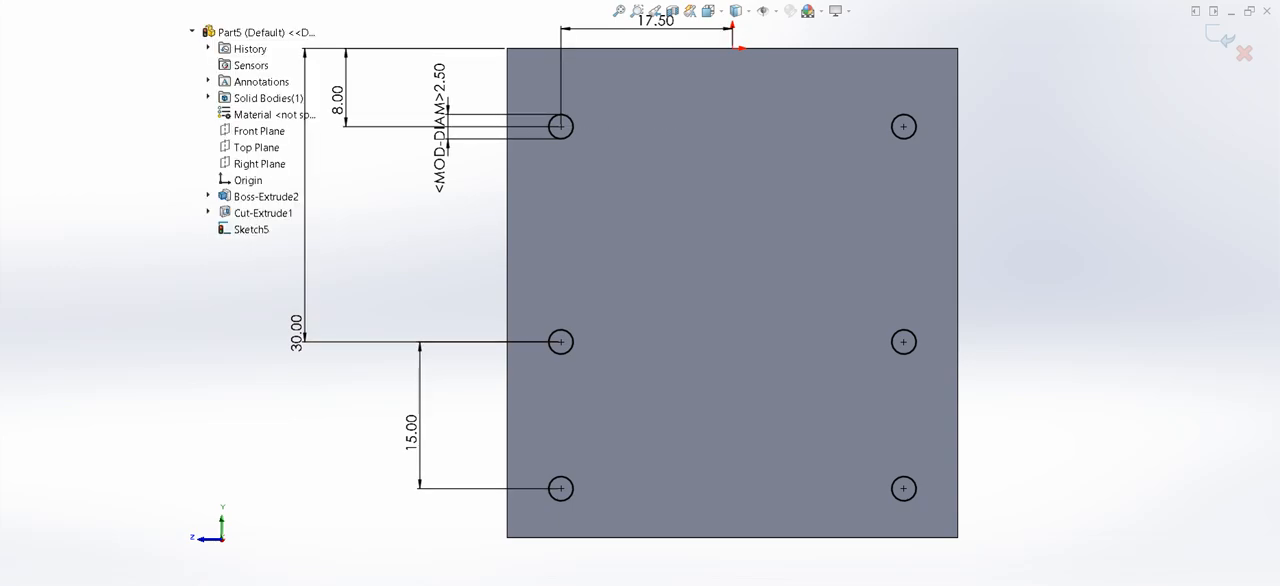
- Sketch two horizontal straight slots between the upper and middle holes, about 10 mm and 15 mm between arc centers and 3.2 mm wide
click(689, 151)
click(787, 151)
click(803, 167)
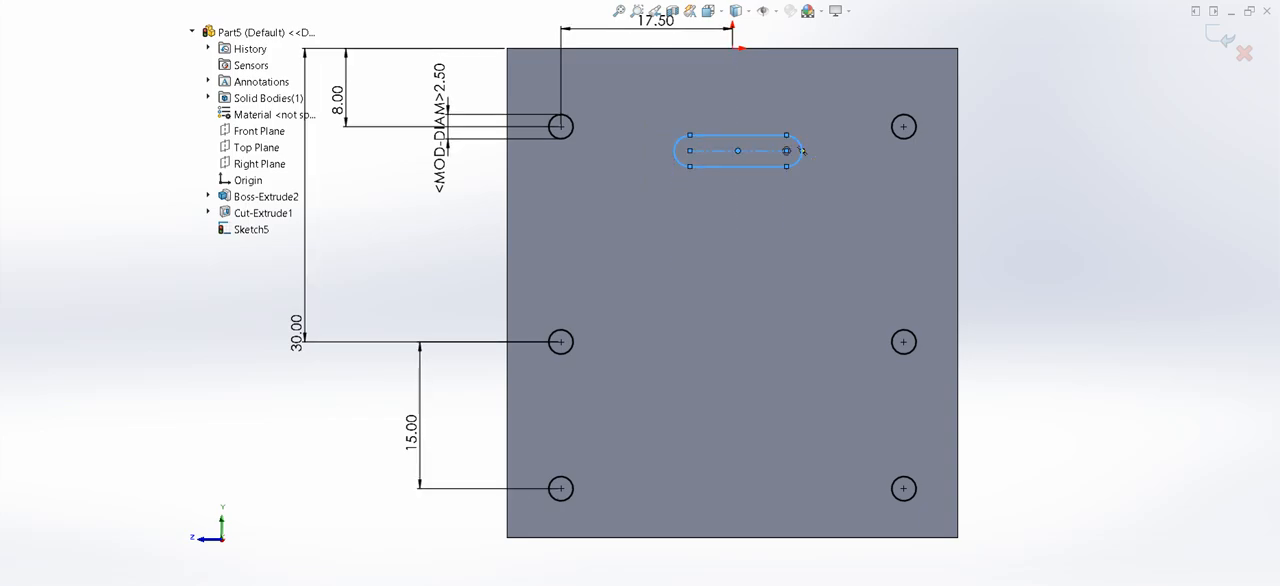
click(667, 242)
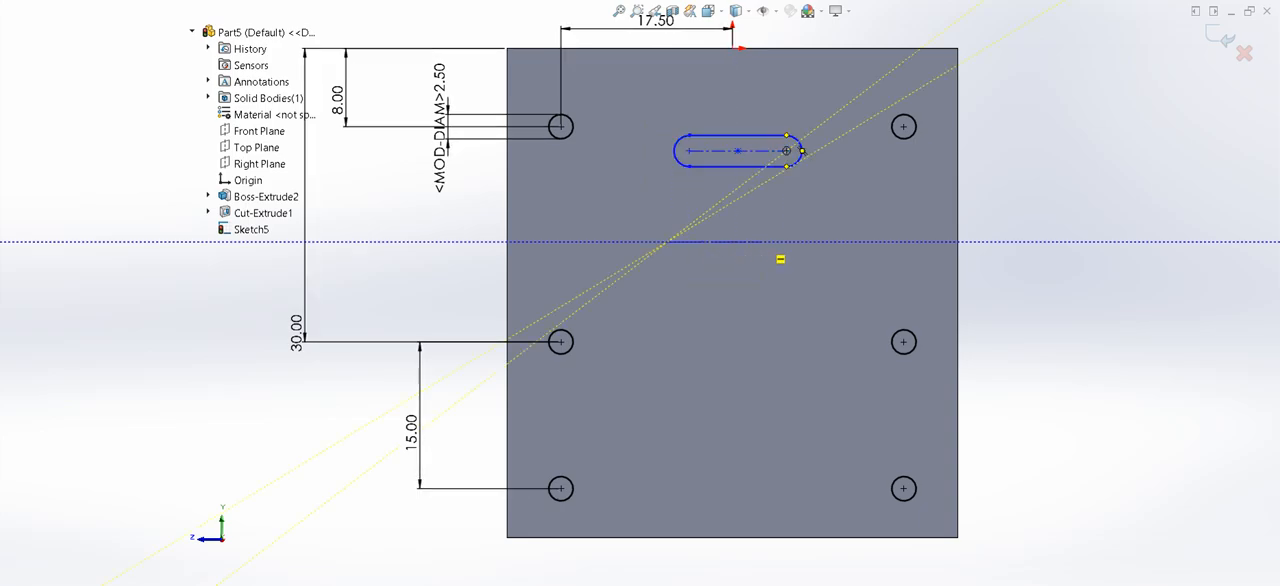
click(814, 242)
click(829, 241)
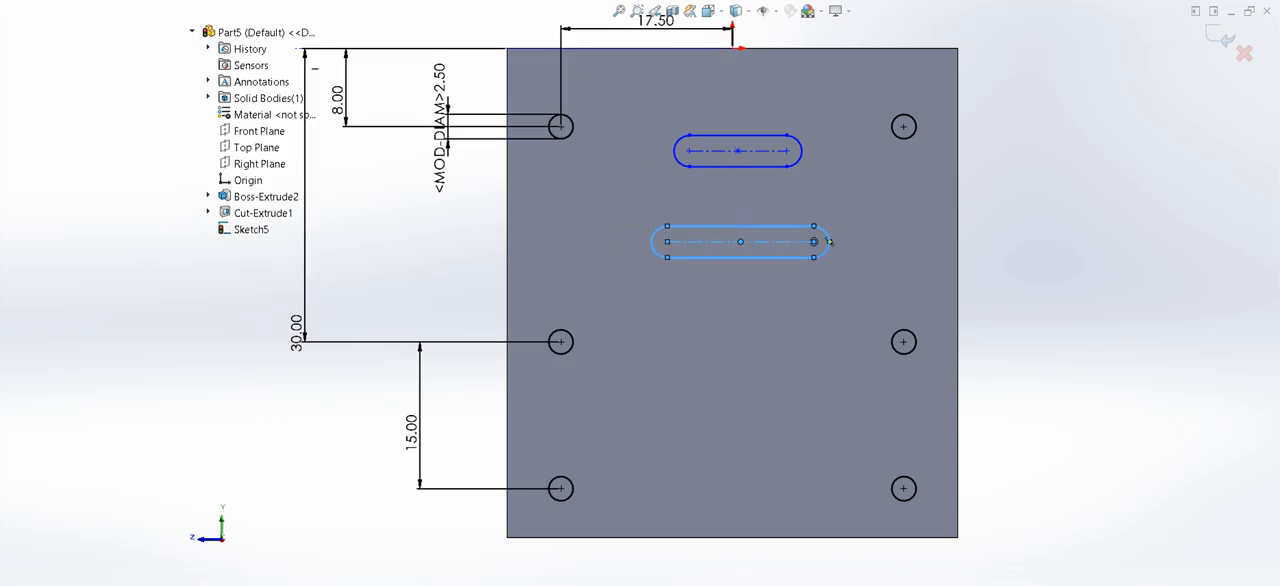
key(Escape)
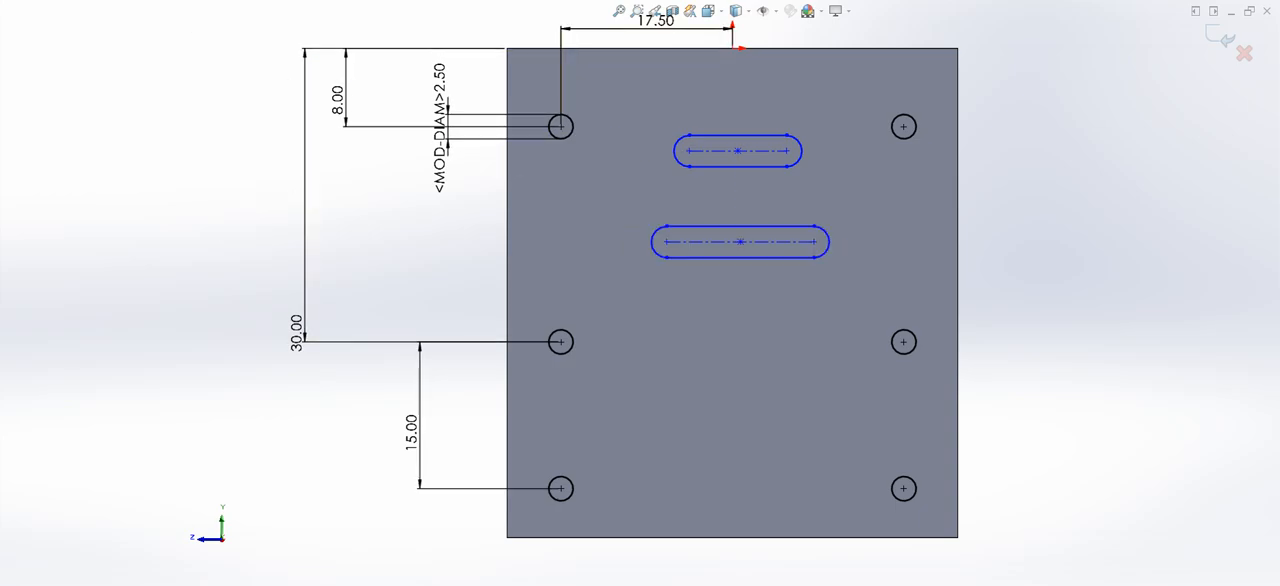
- Dimension the upper slot's straight edge to 10 mm
click(738, 135)
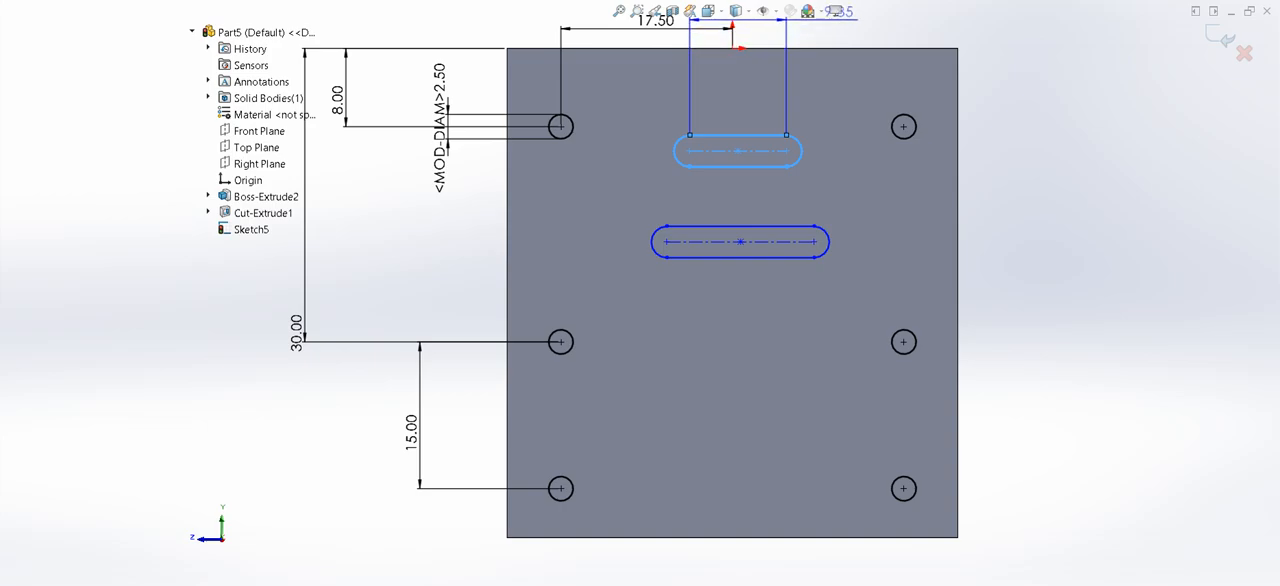
click(838, 12)
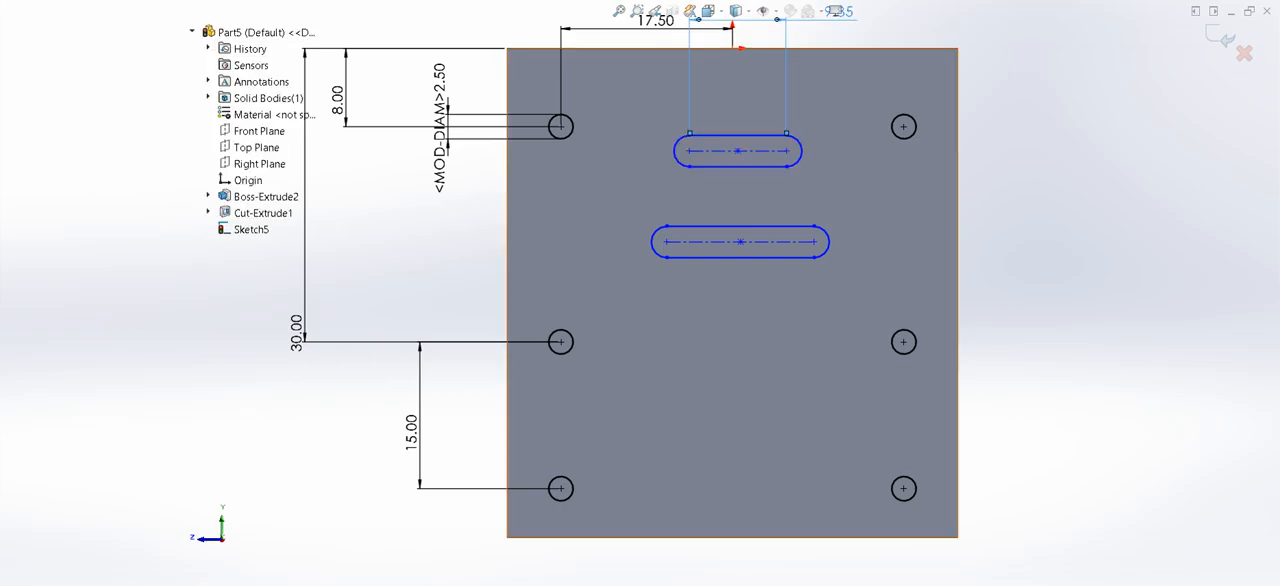
text(10)
key(Return)
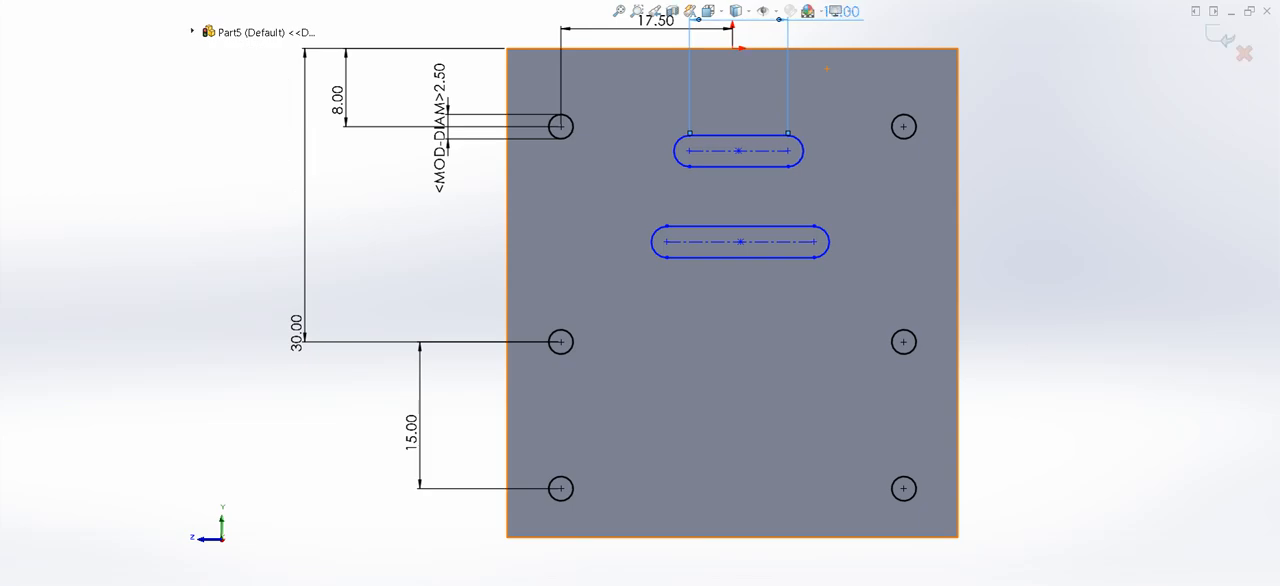
- Dimension the upper slot's width between its two straight edges to 2.5 mm
scroll(822, 60, up, 1)
scroll(812, 24, down, 1)
scroll(795, 76, down, 1)
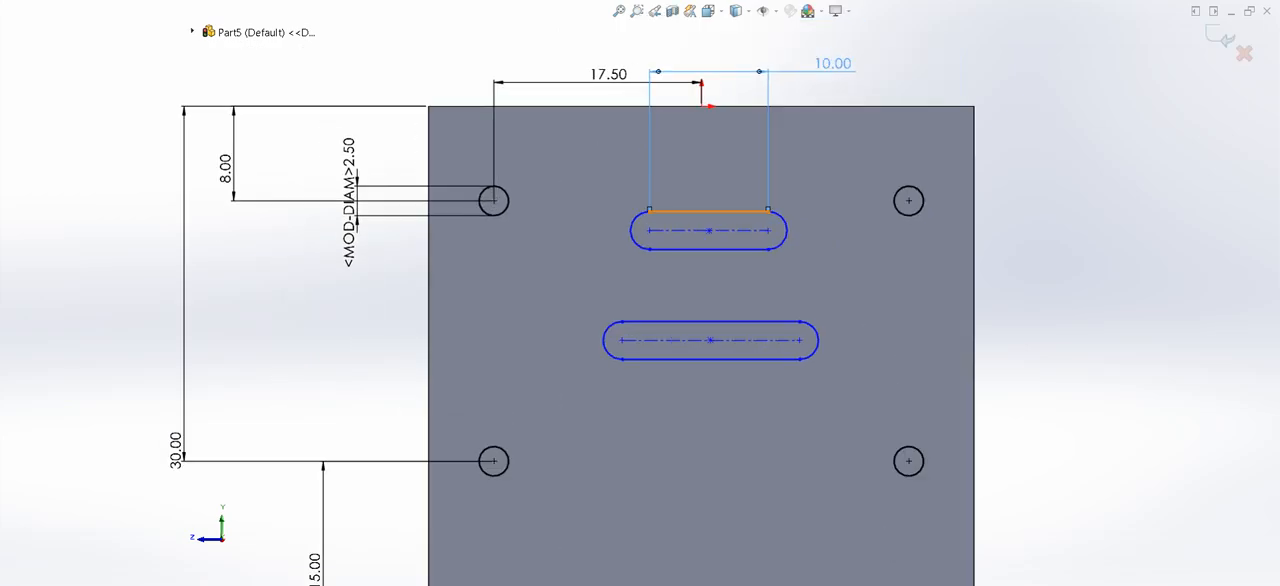
click(708, 211)
click(740, 249)
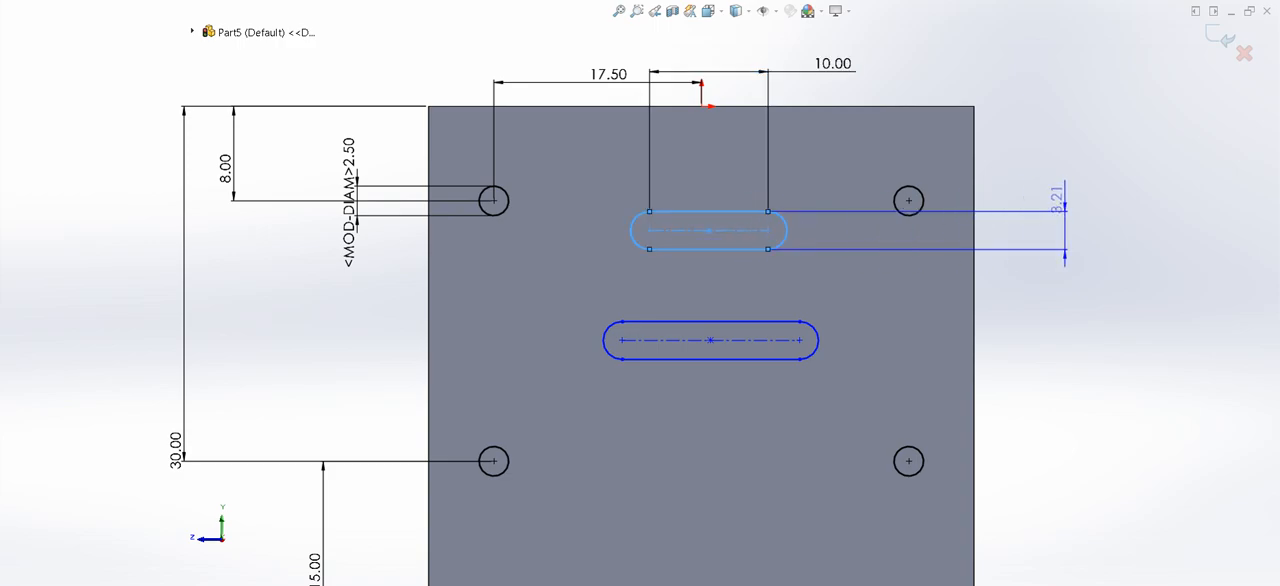
click(1043, 231)
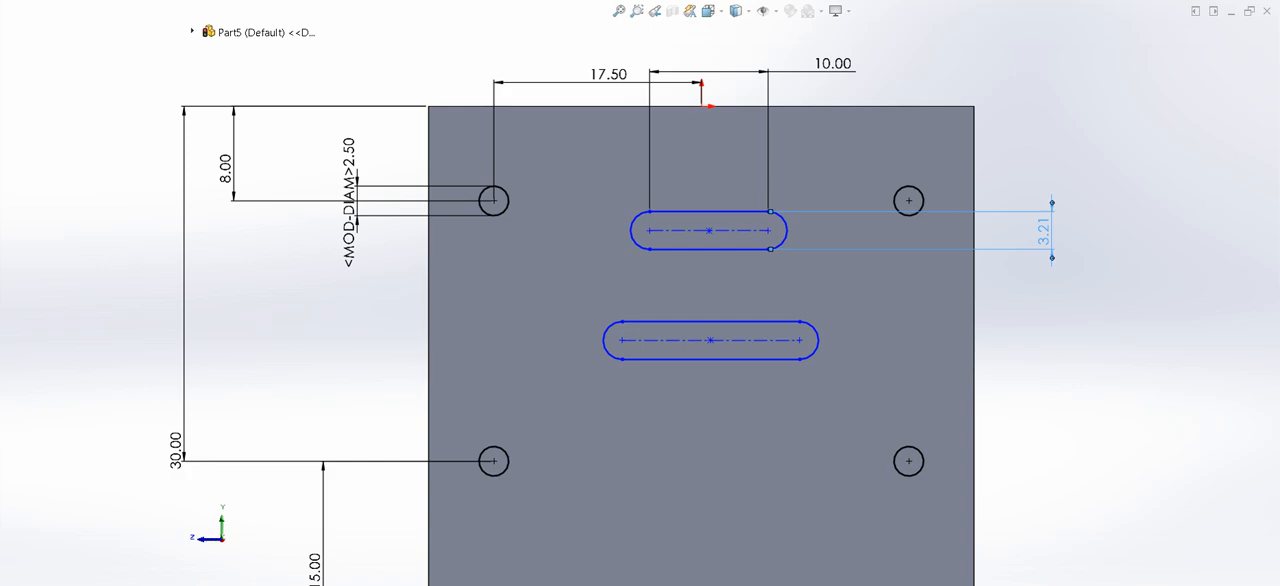
key(Return)
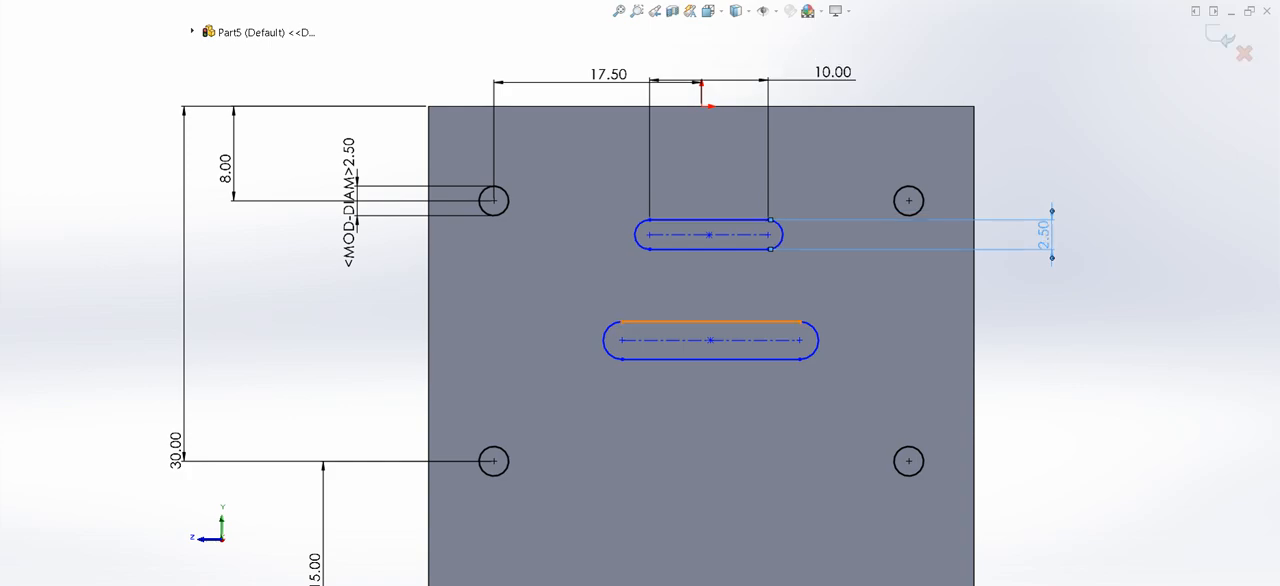
- Dimension the lower slot to 2.5 mm wide with a straight edge 15 mm long
click(784, 322)
click(710, 358)
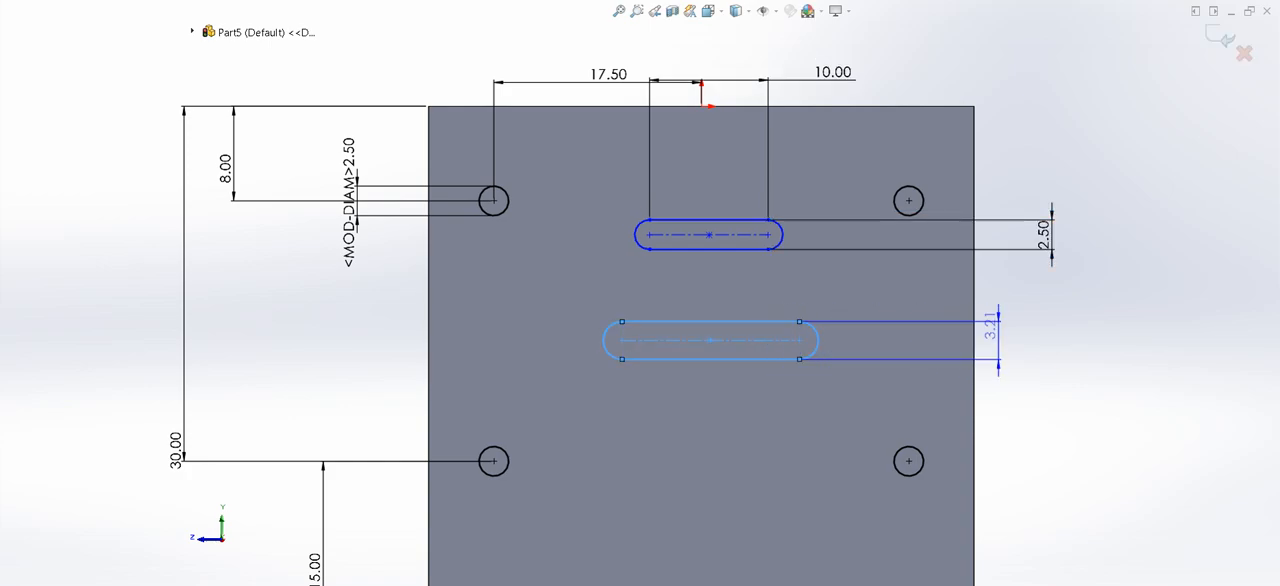
click(1055, 340)
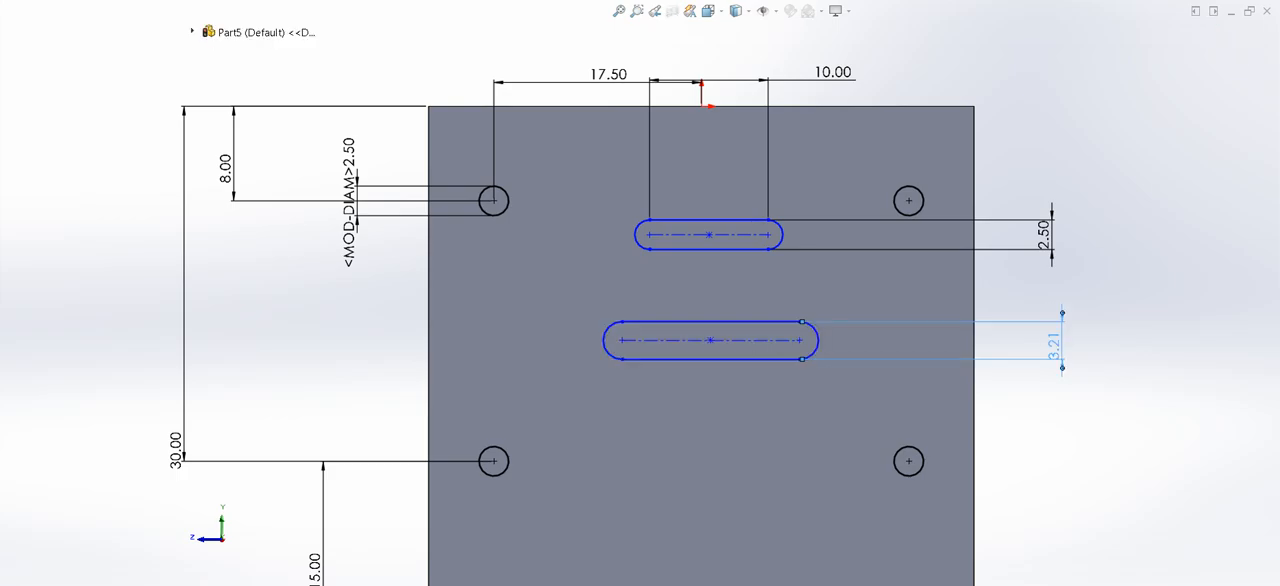
key(Return)
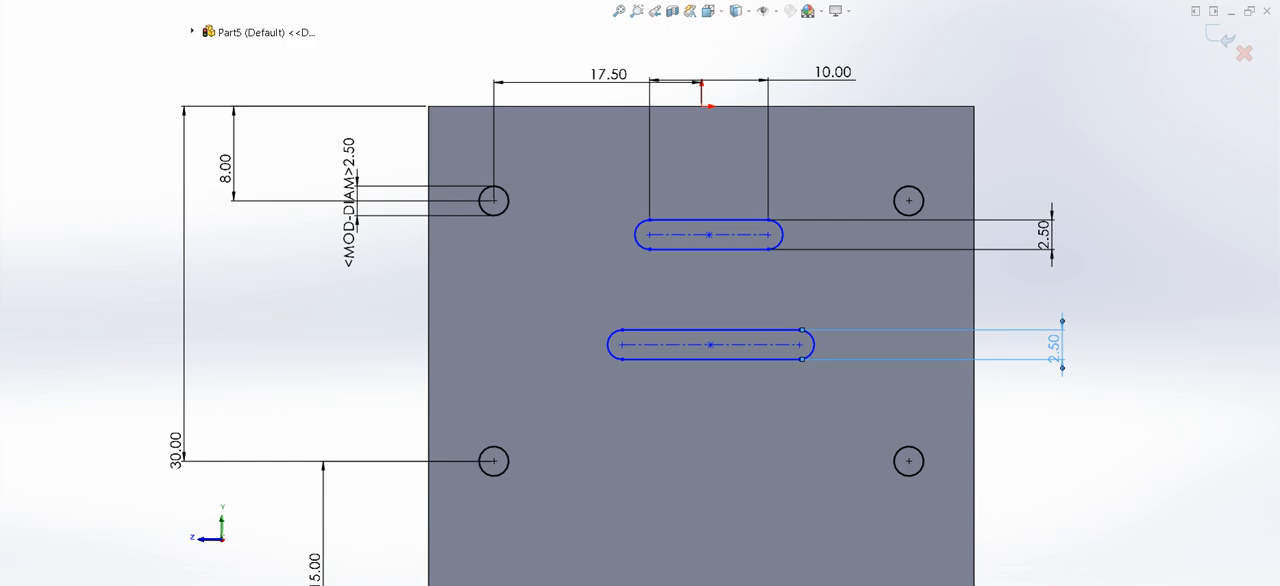
click(710, 359)
click(719, 431)
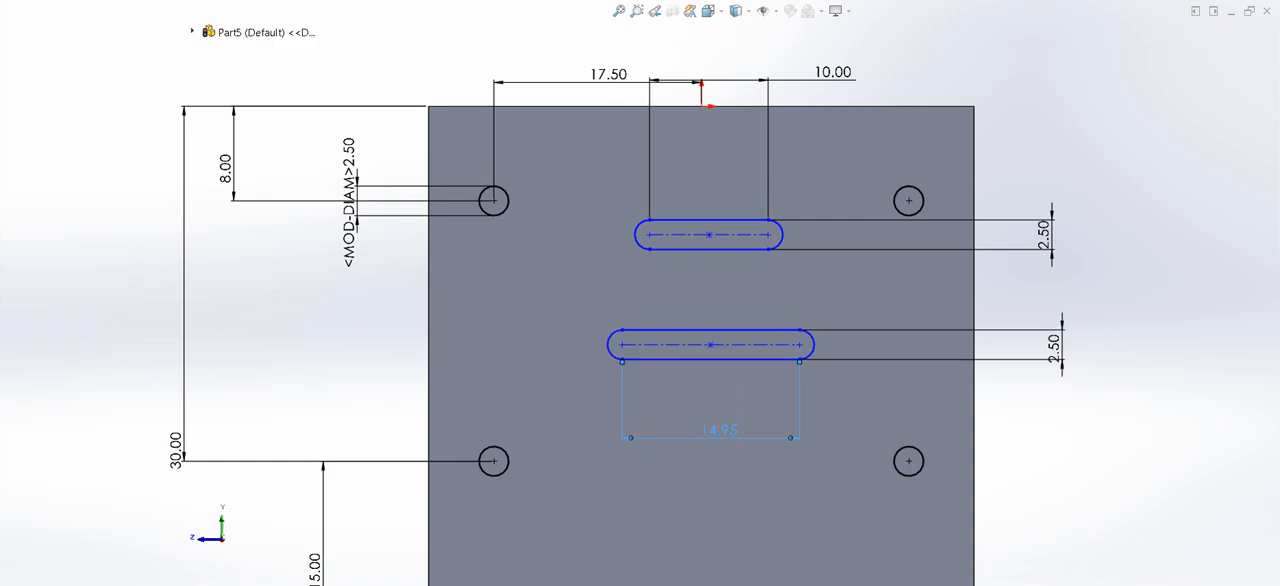
key(Return)
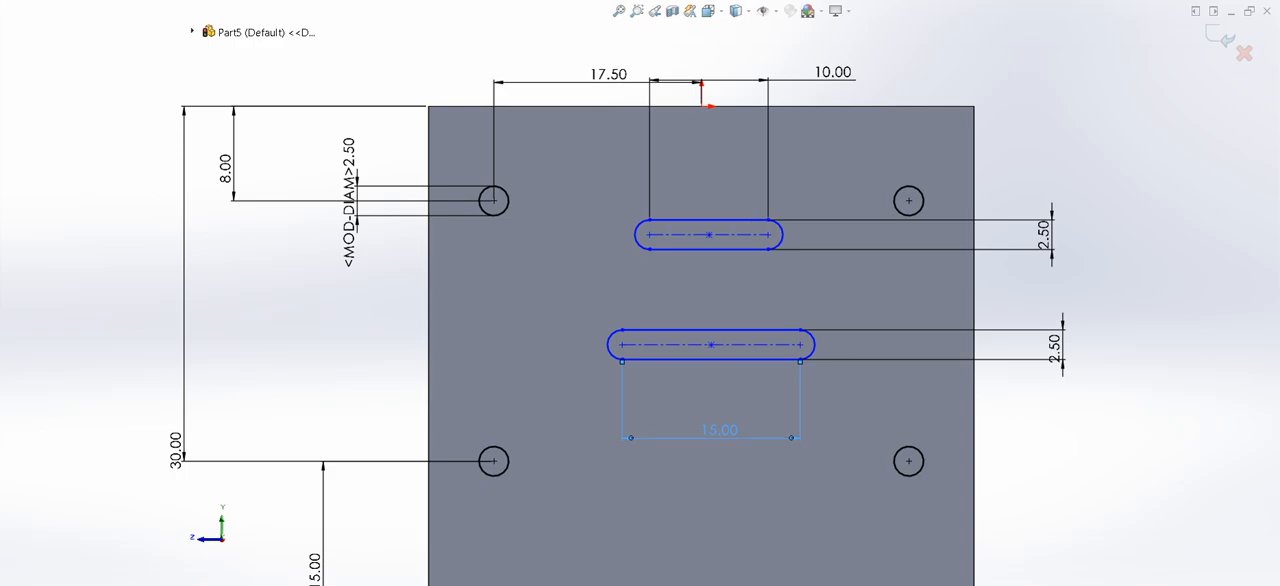
key(Escape)
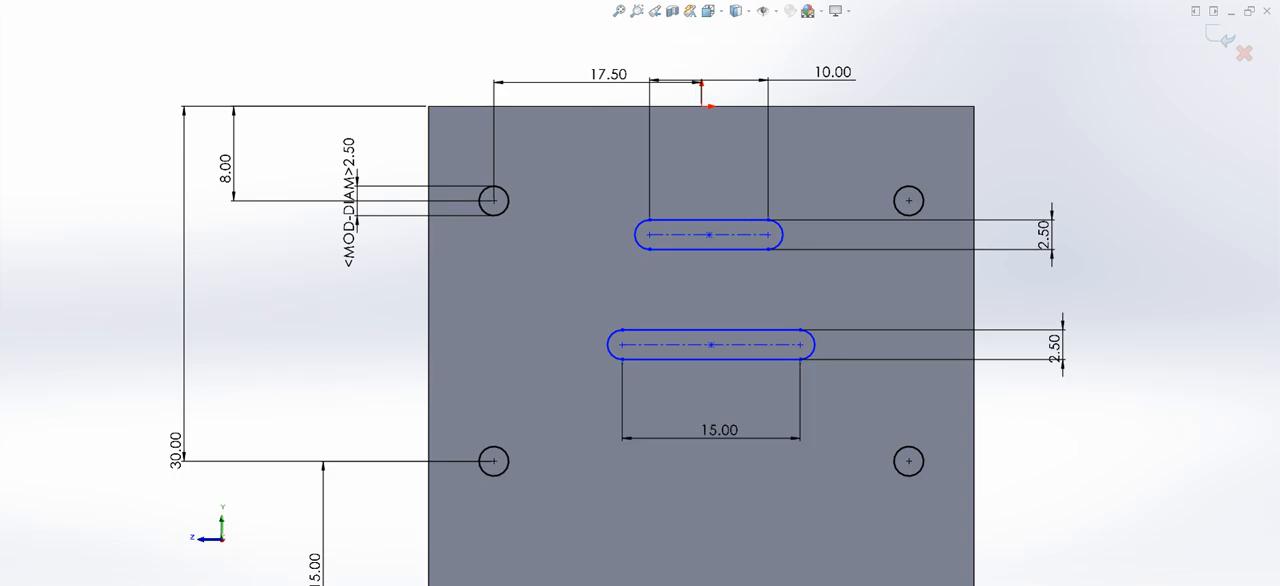
- Dimension the vertical distance between the center points of the two slots to 8 mm
click(711, 345)
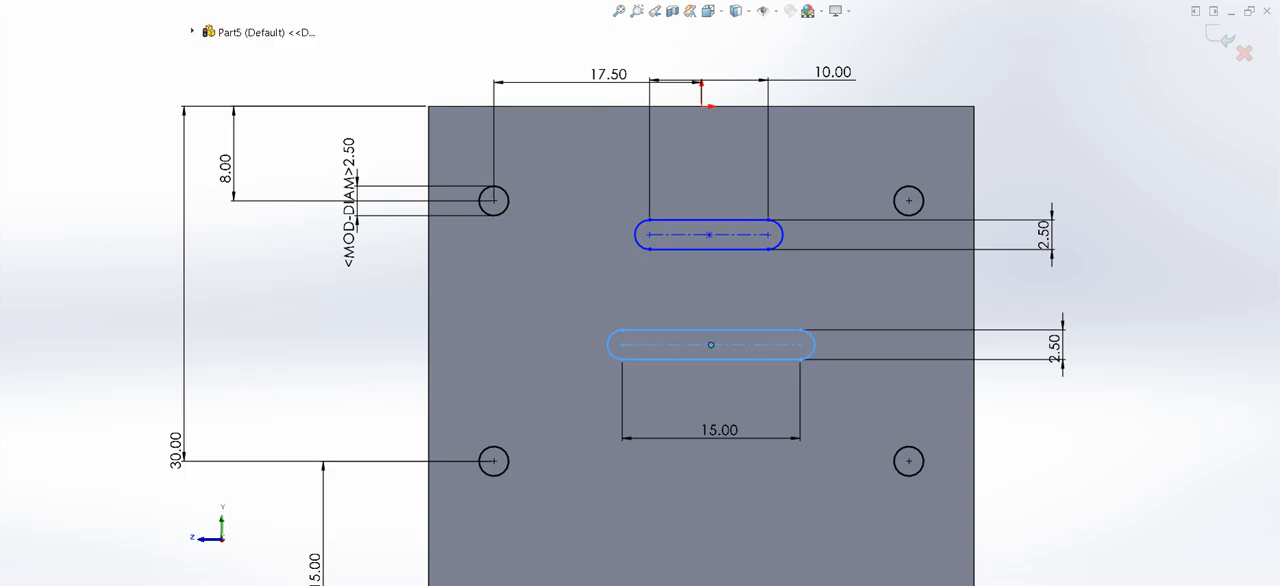
click(709, 235)
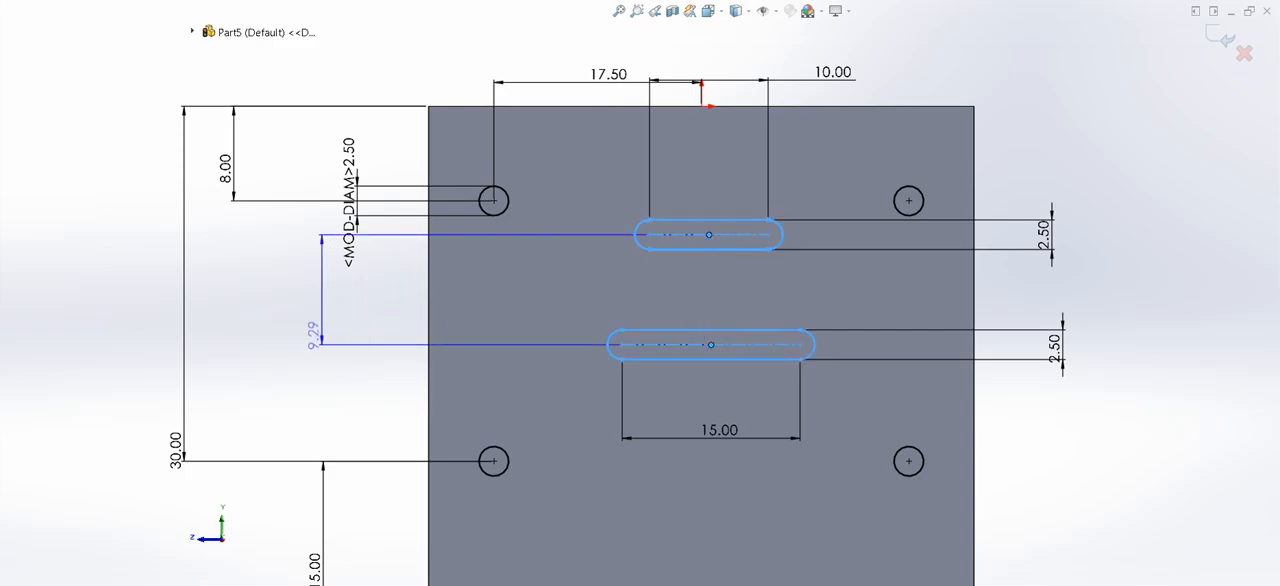
click(284, 305)
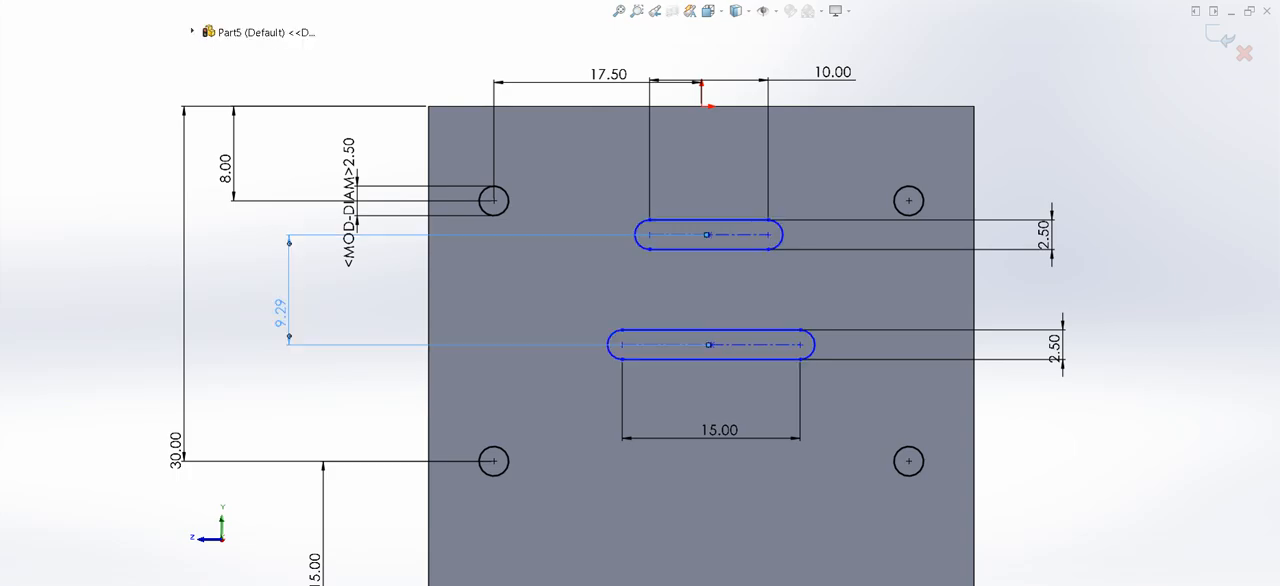
key(Return)
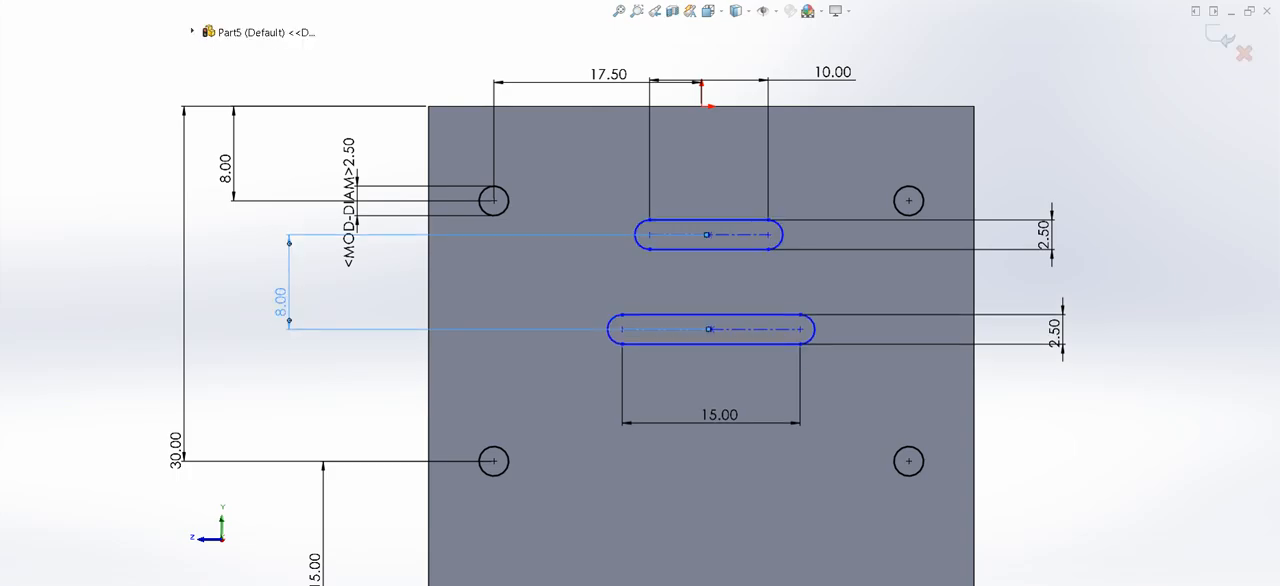
- Dimension the upper slot's center point 8 mm below the face's upper edge
click(708, 235)
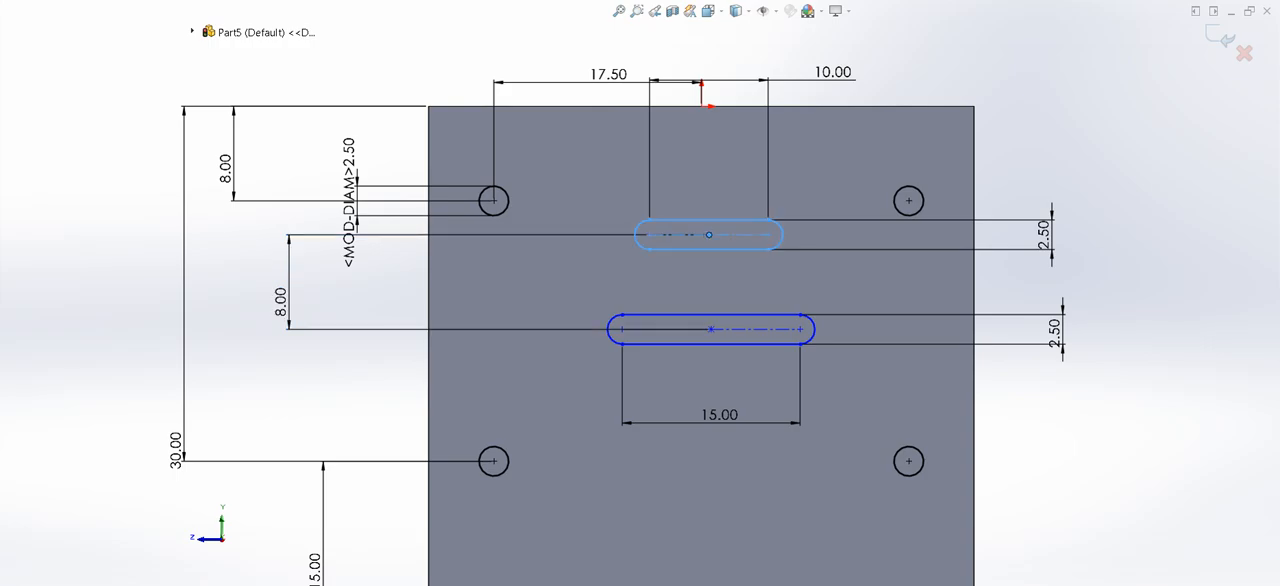
click(714, 106)
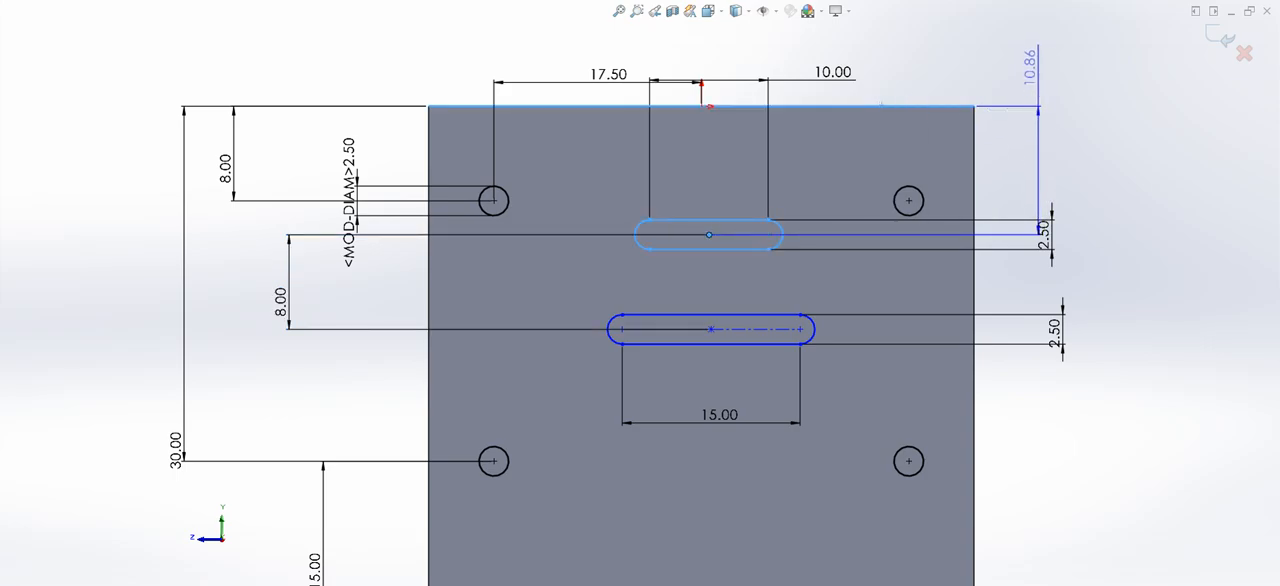
click(1017, 60)
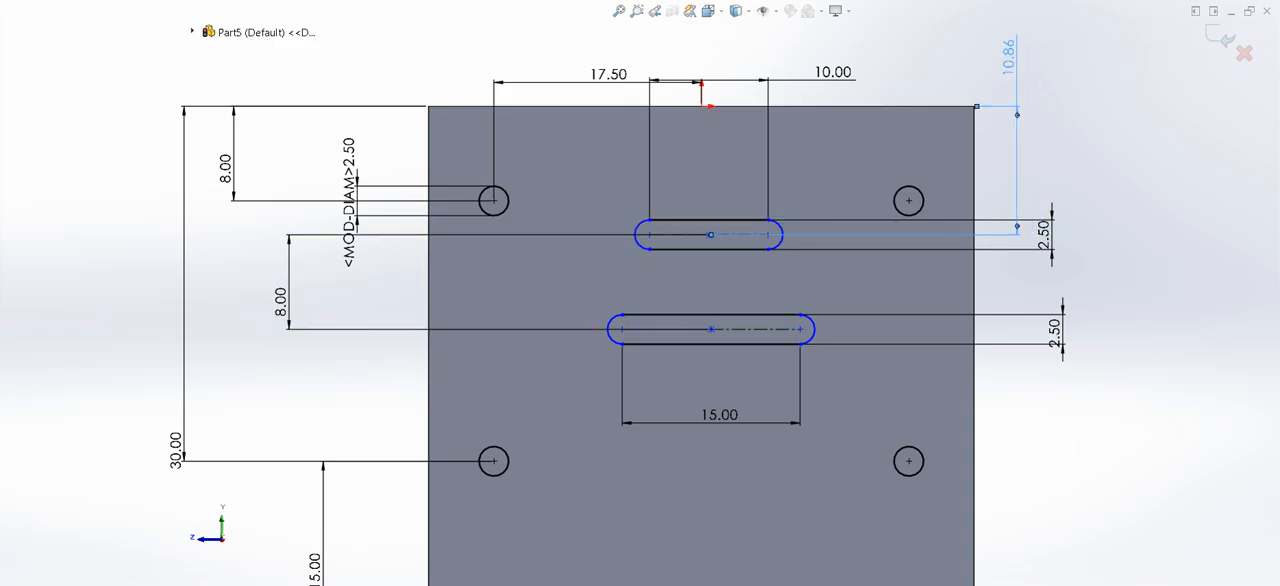
text(8)
key(Return)
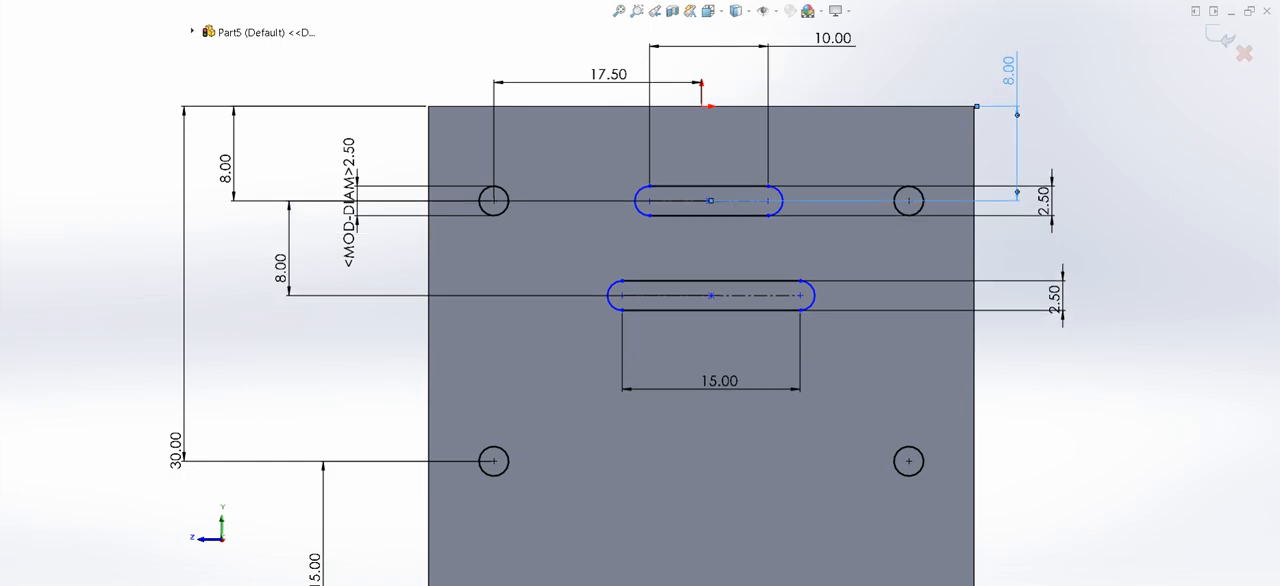
key(Escape)
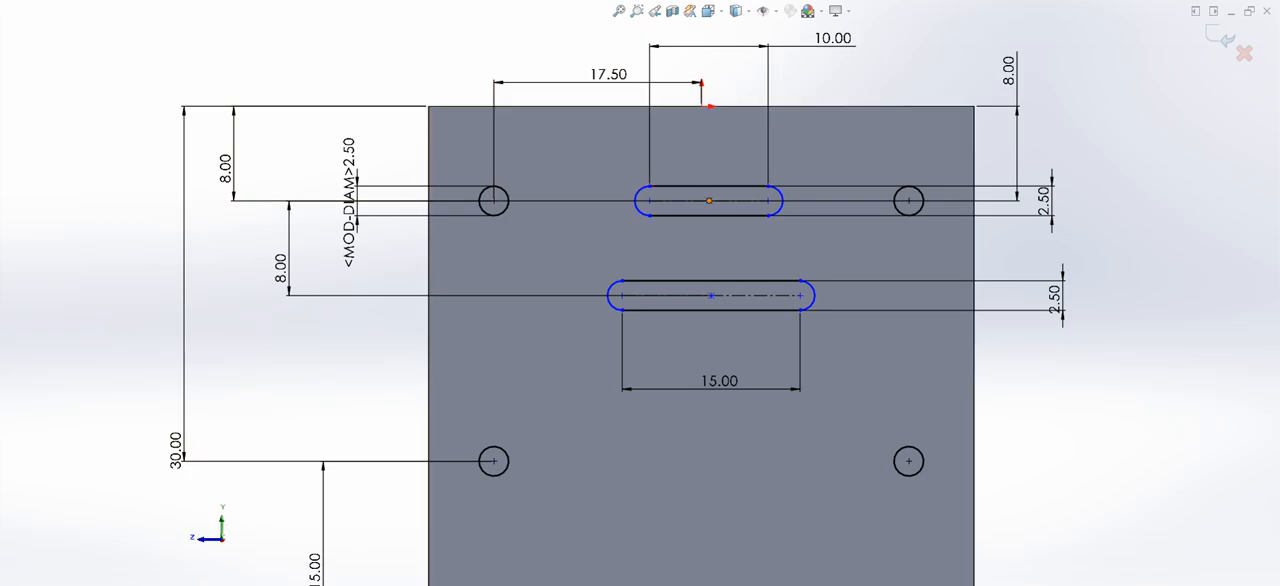
- Align both slot center points vertically with the origin
click(709, 201)
click(711, 295)
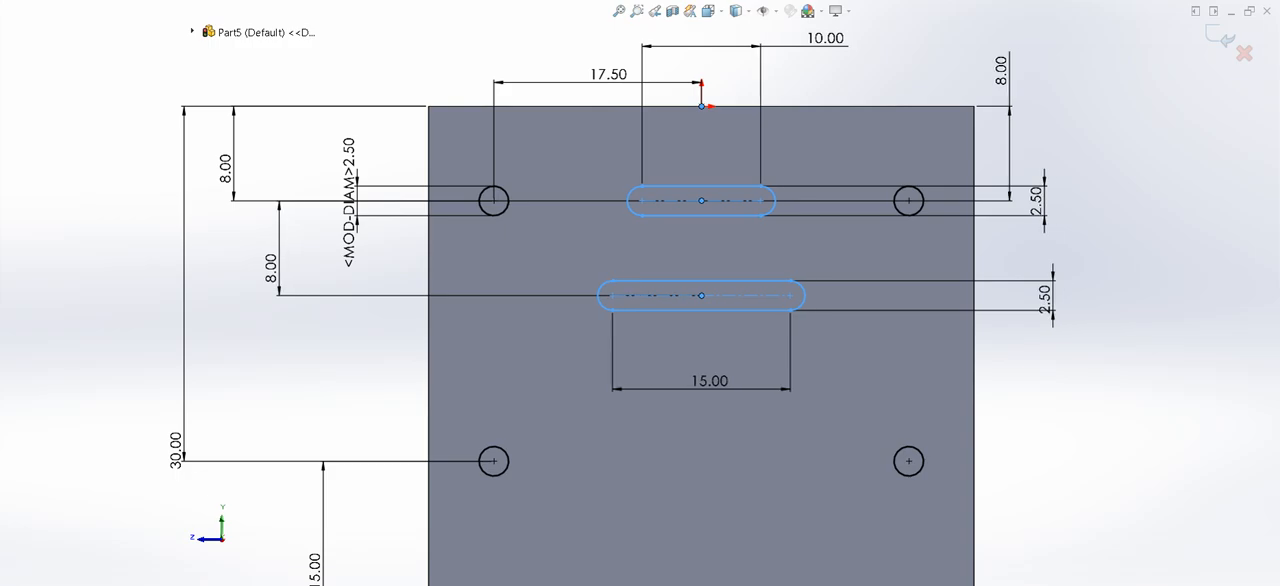
key(Escape)
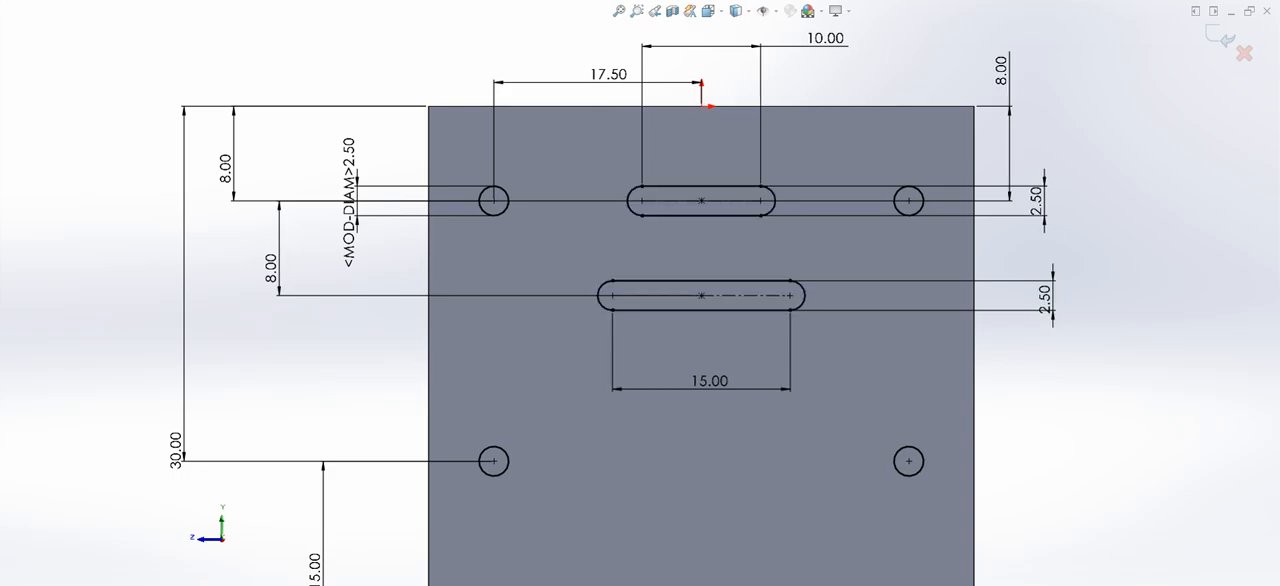
- Extrude-cut the sketched holes and slots through both side walls, ending at the outer face of the opposite wall
key(f)
scroll(799, 431, down, 1)
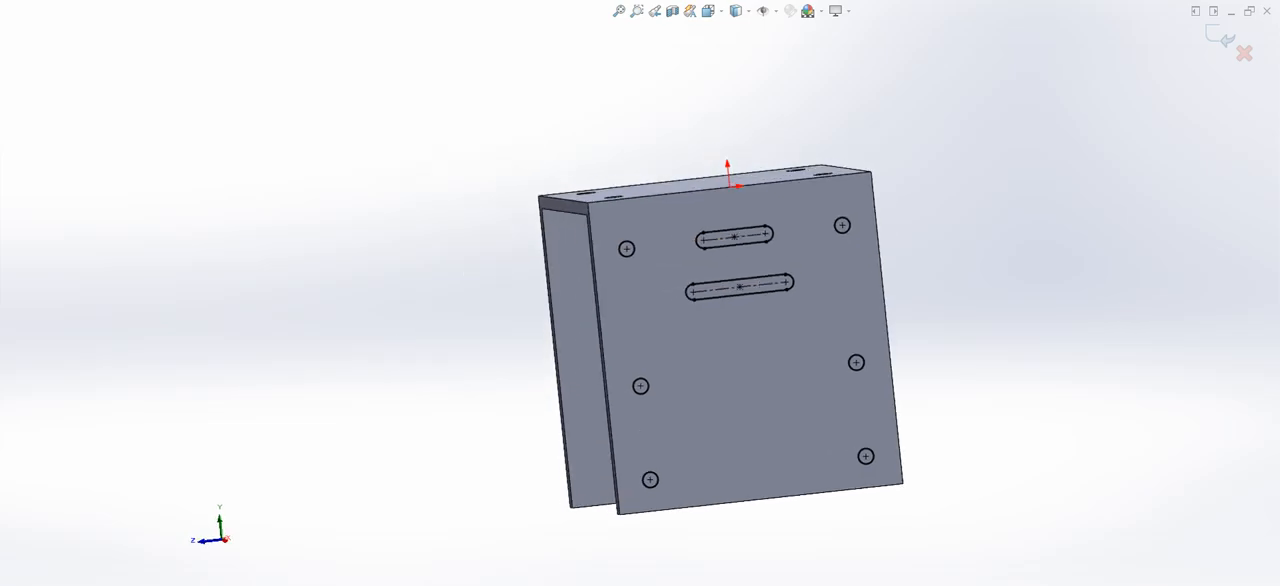
middle_drag(779, 357, 910, 322)
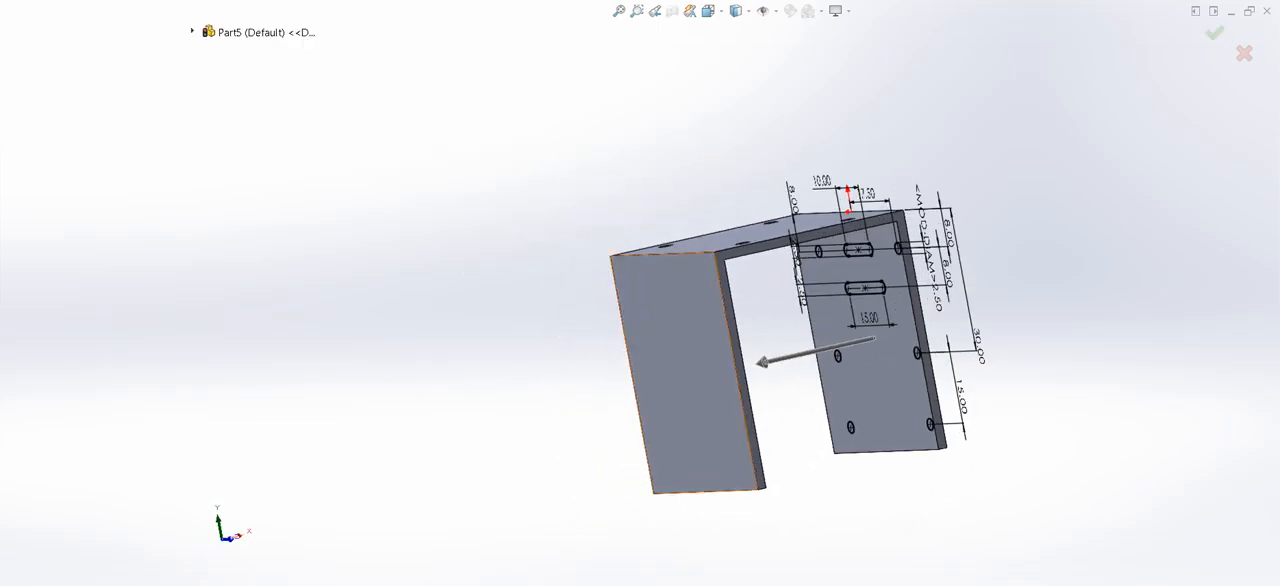
click(682, 372)
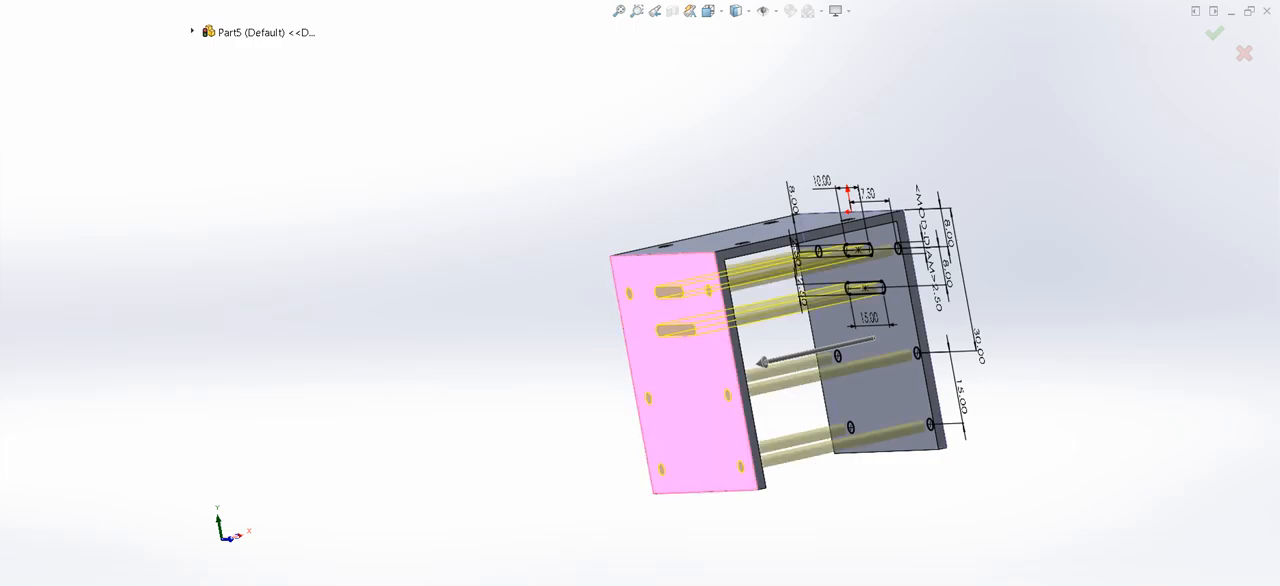
key(Return)
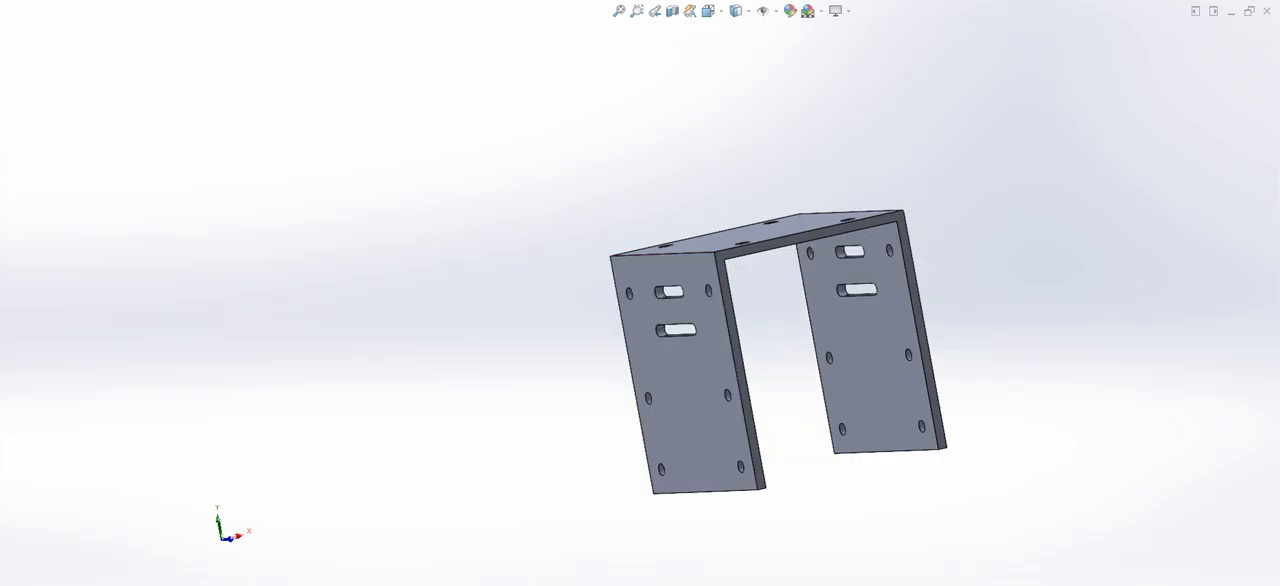
- Begin a 2.5 mm fillet on the lower corner edges along one open side of both side walls
middle_drag(880, 350, 620, 348)
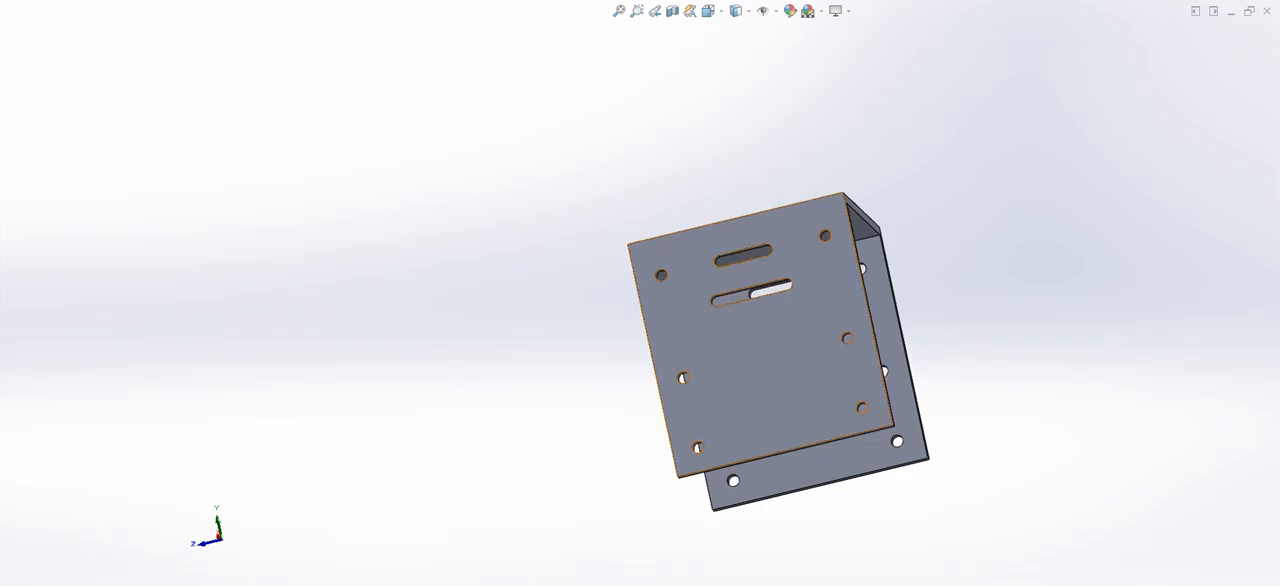
middle_drag(955, 350, 853, 352)
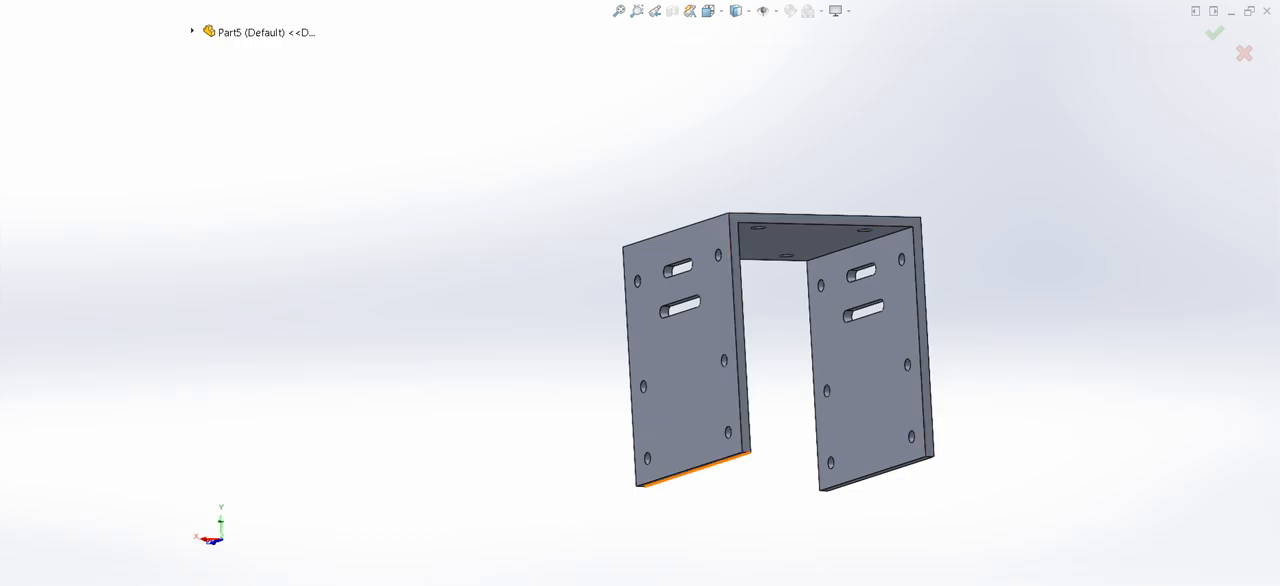
scroll(752, 494, down, 4)
click(741, 404)
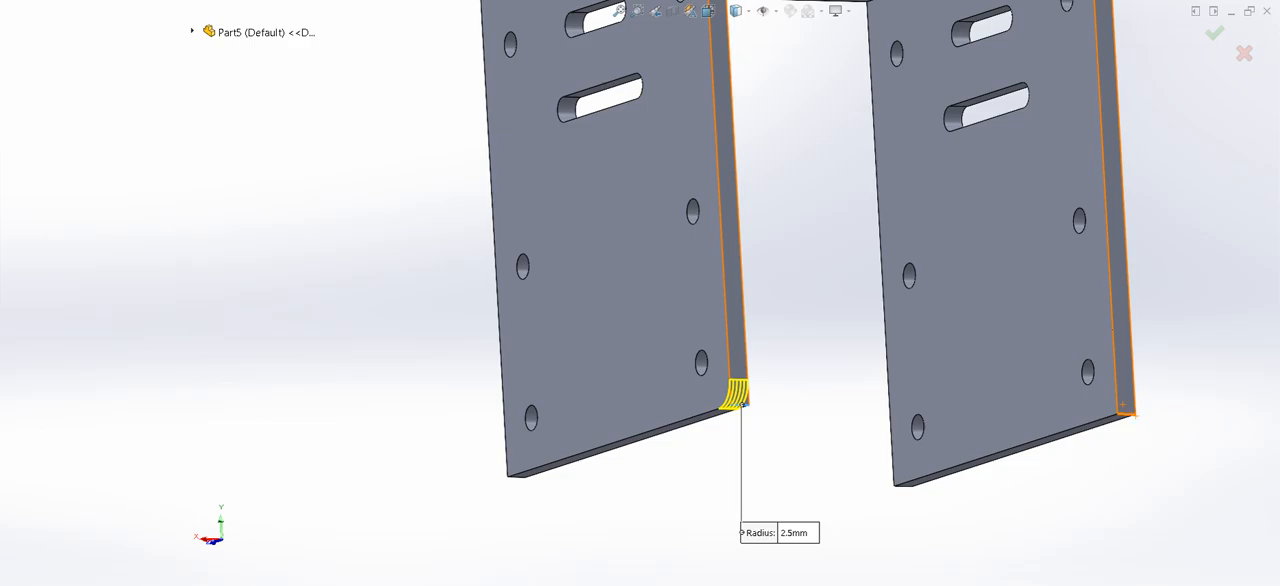
click(1123, 405)
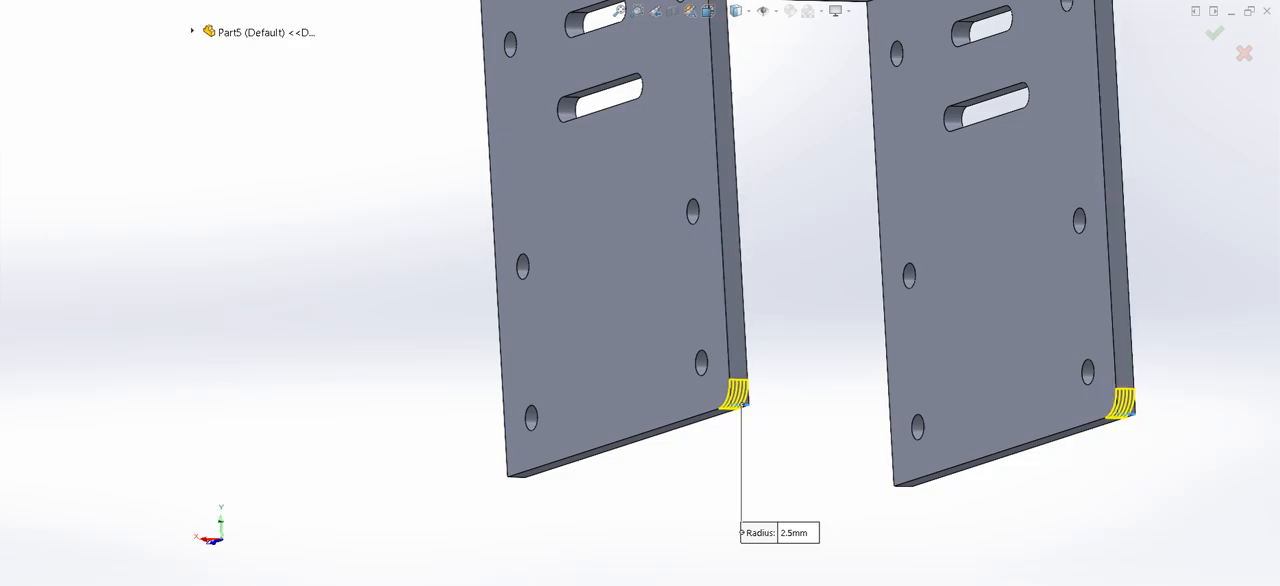
- Add the lower corner edges on the opposite side of both walls to the 2.5 mm fillet and apply it
middle_drag(516, 473, 640, 350)
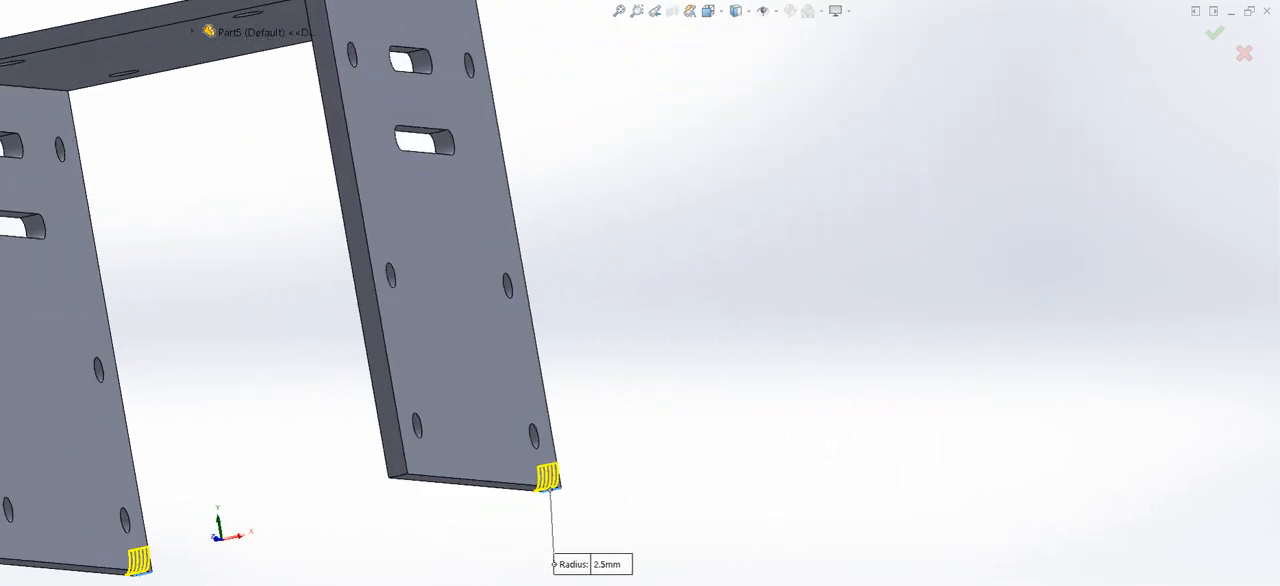
scroll(635, 345, up, 6)
scroll(630, 345, down, 3)
scroll(727, 323, down, 5)
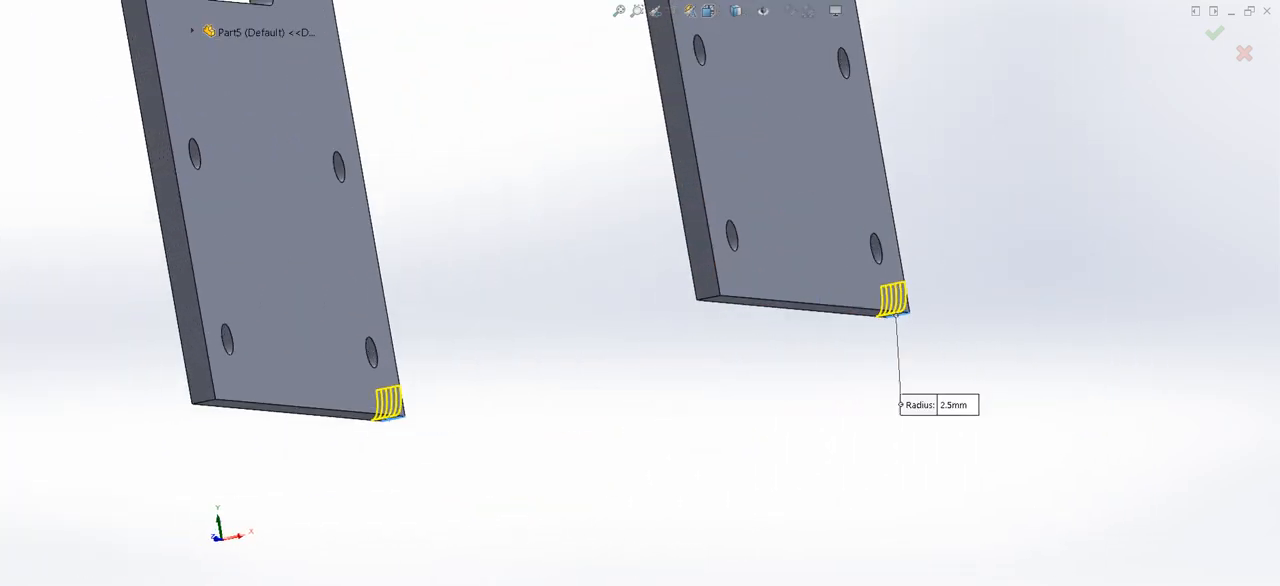
click(705, 292)
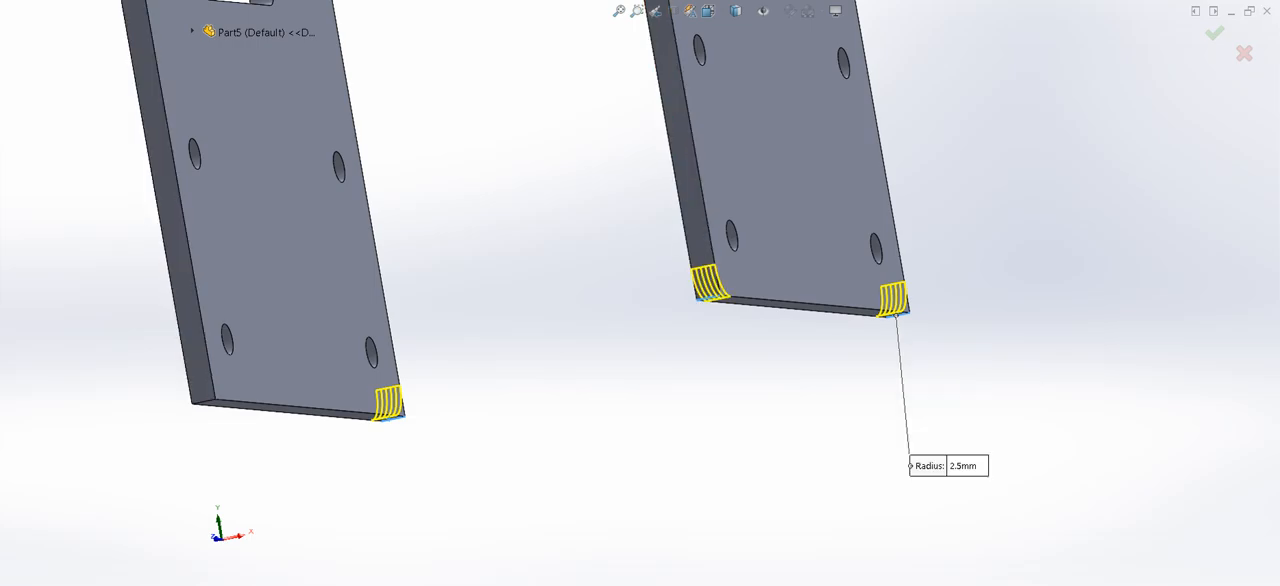
scroll(730, 288, up, 5)
scroll(446, 386, down, 5)
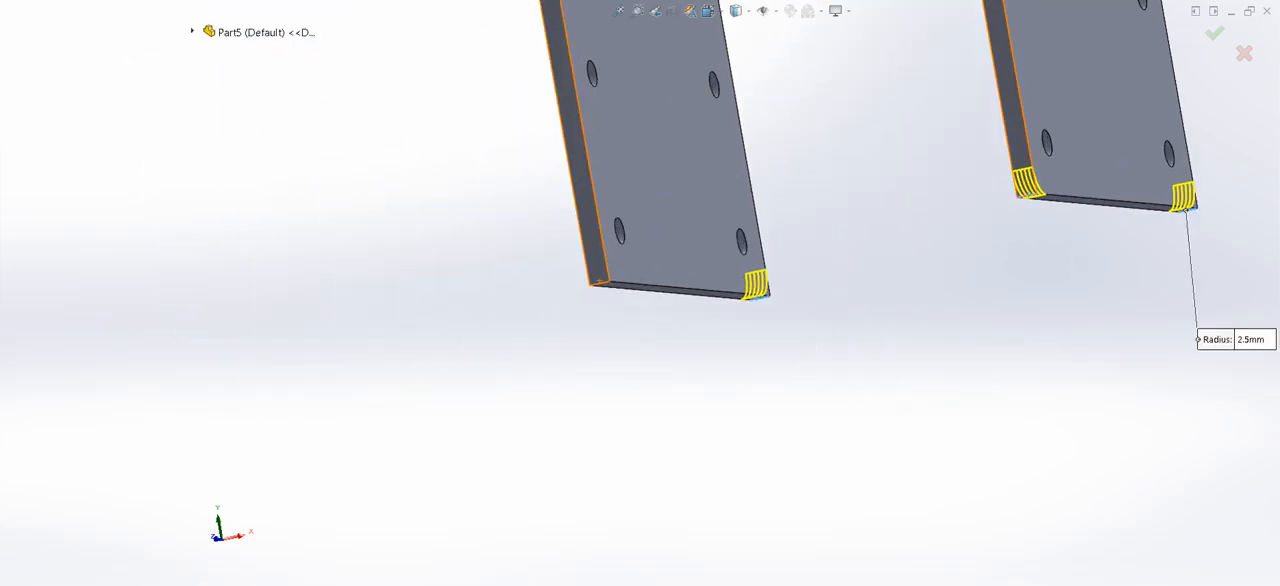
click(600, 283)
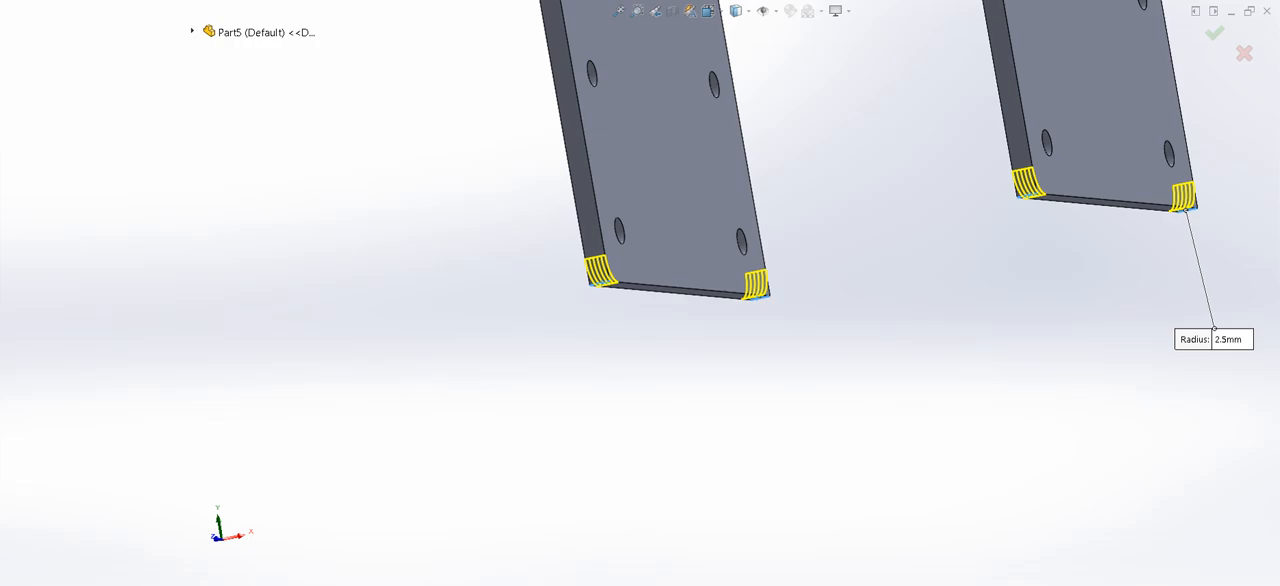
scroll(731, 289, up, 5)
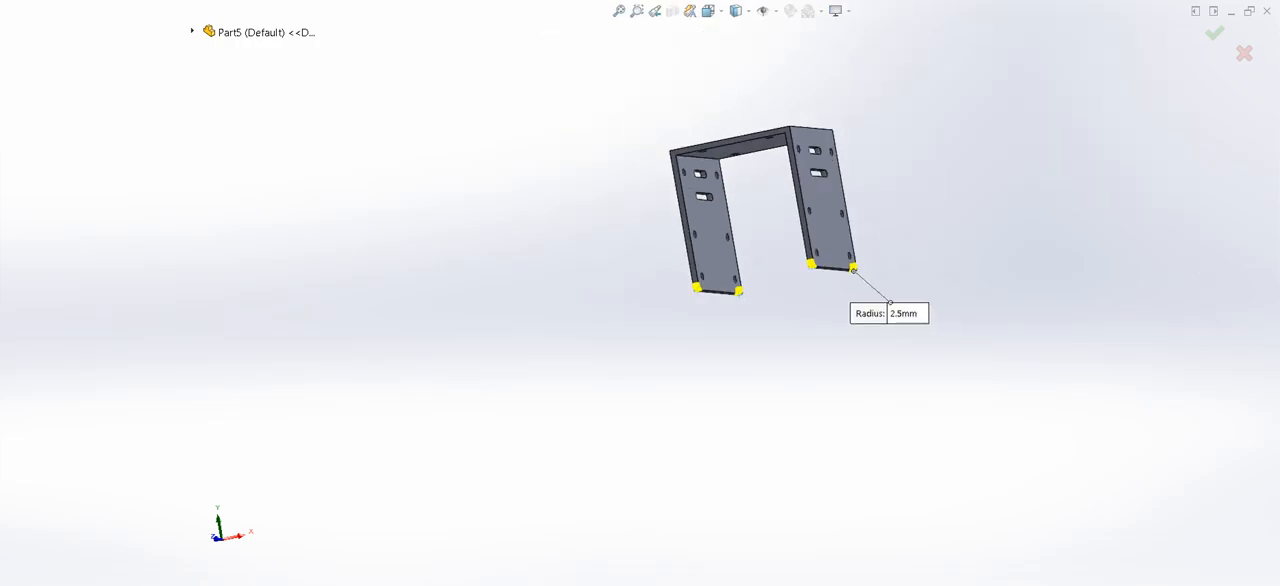
key(Return)
- Fillet the two outer edges where the top plate meets the side walls with a 1 mm radius
middle_drag(731, 289, 520, 330)
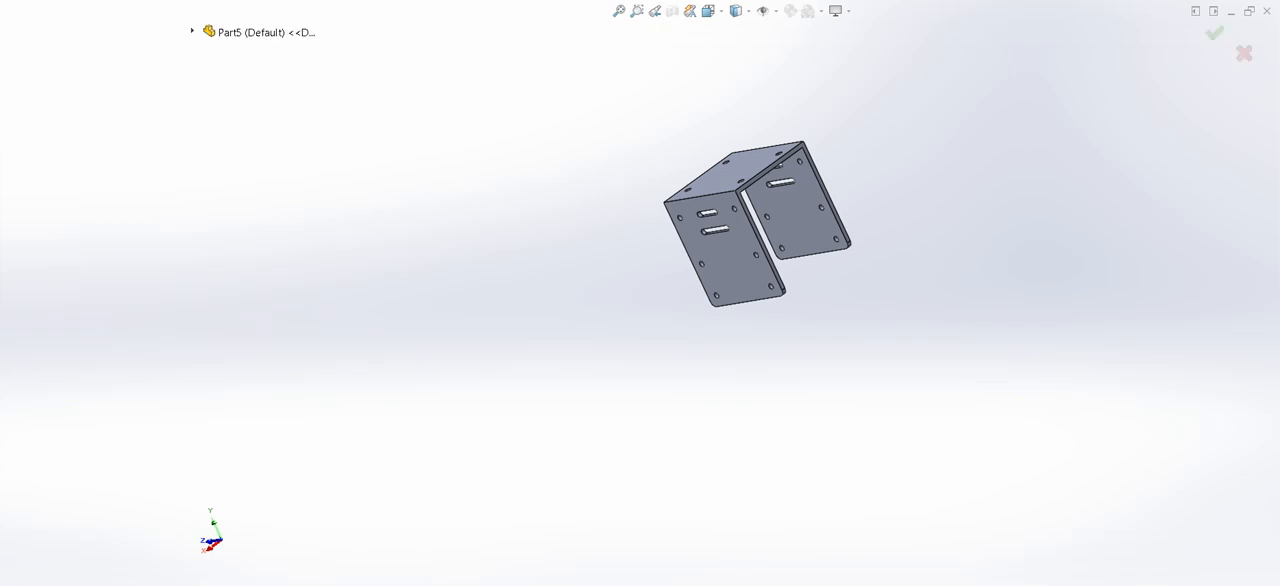
scroll(754, 119, down, 5)
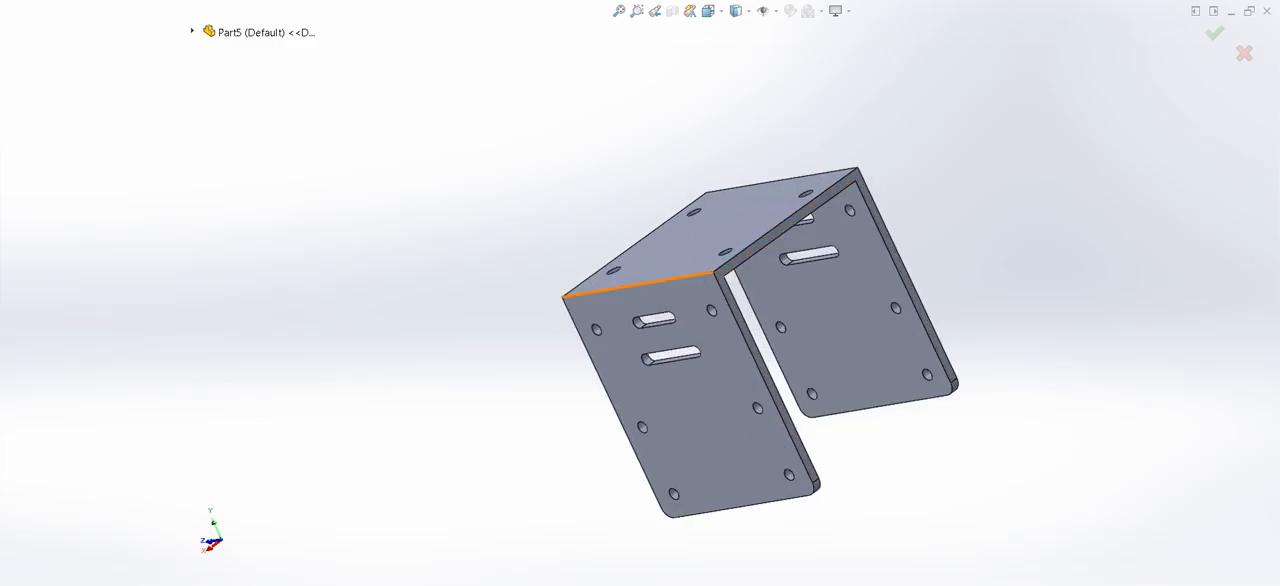
click(673, 278)
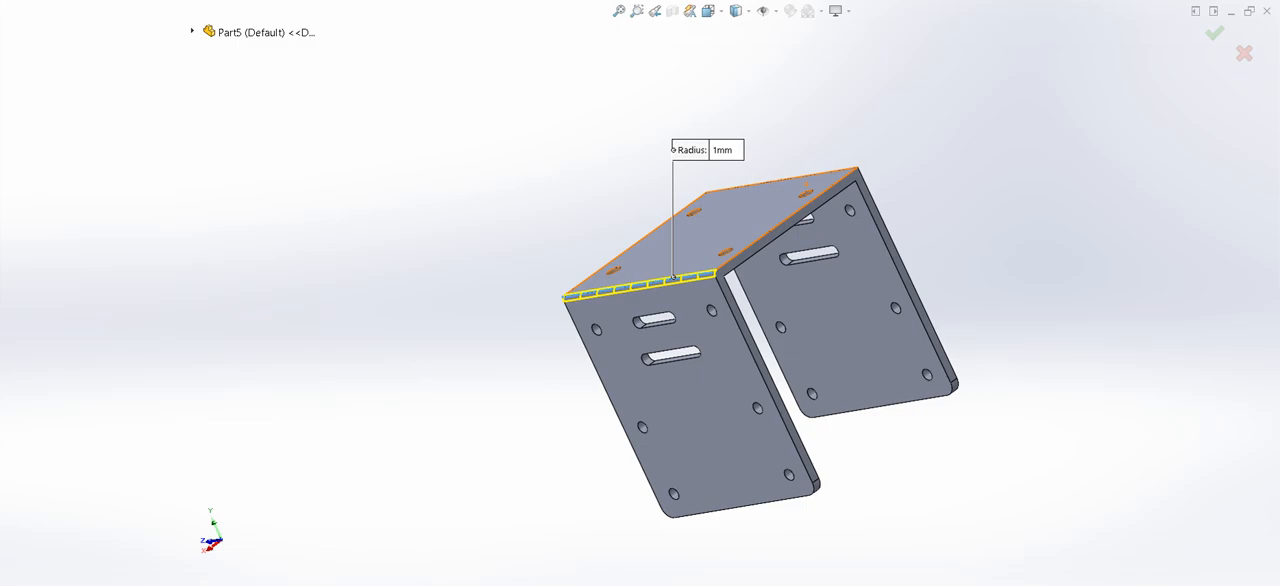
click(820, 174)
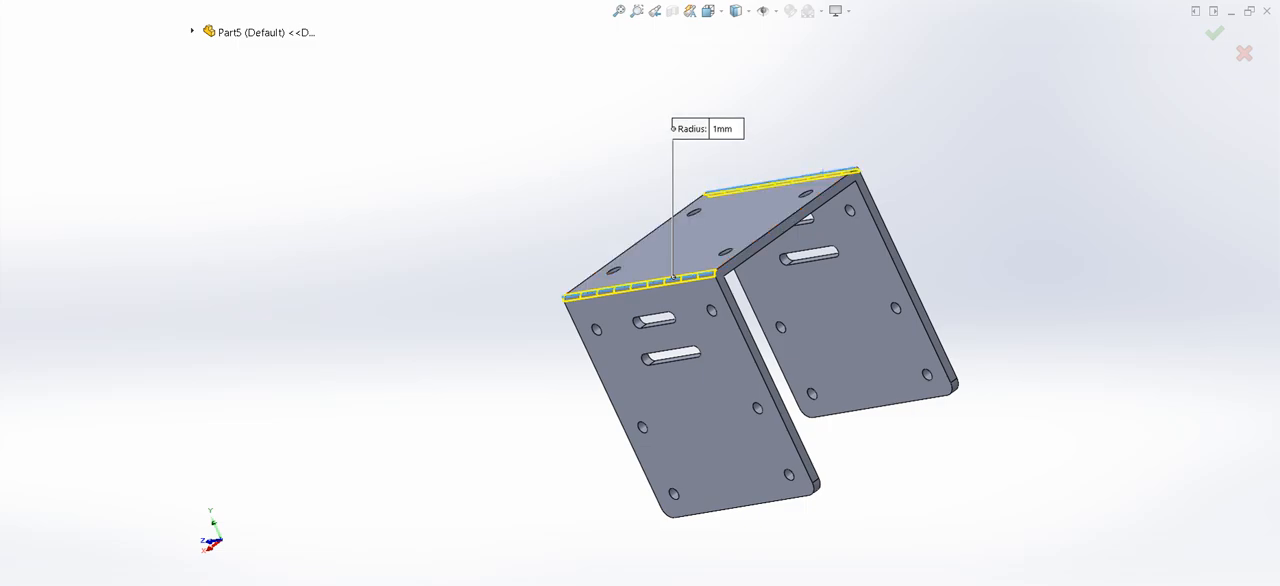
key(Return)
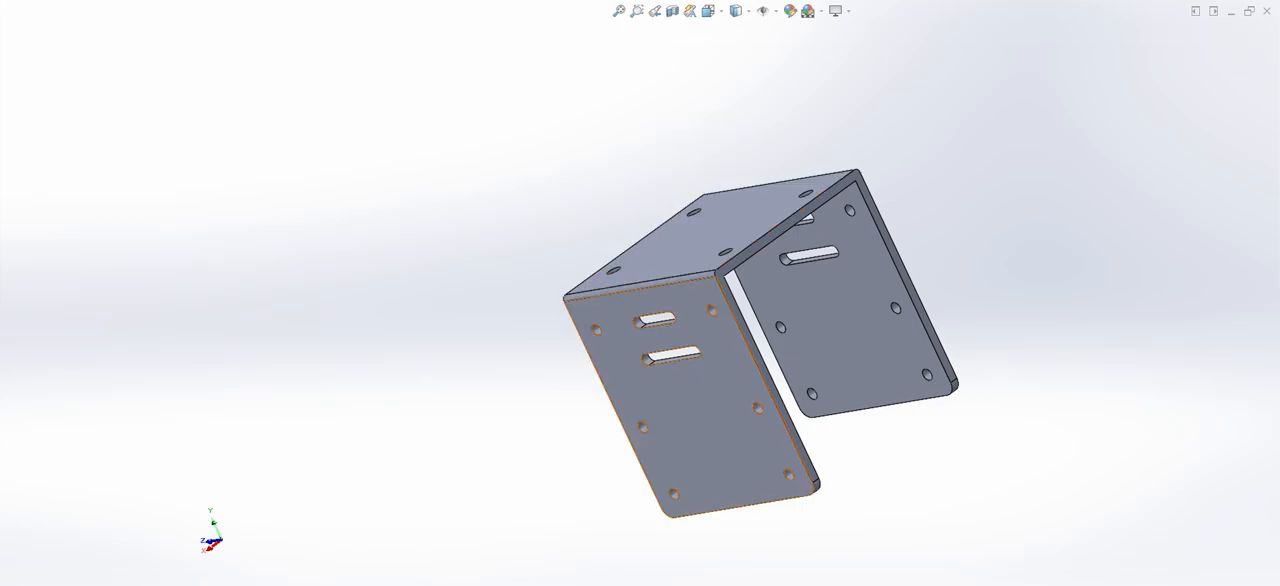
- Start a sketch on a side wall's outer face and draw a circle about 3.35 mm in diameter below the upper-left hole
middle_drag(860, 440, 760, 440)
middle_drag(950, 445, 824, 462)
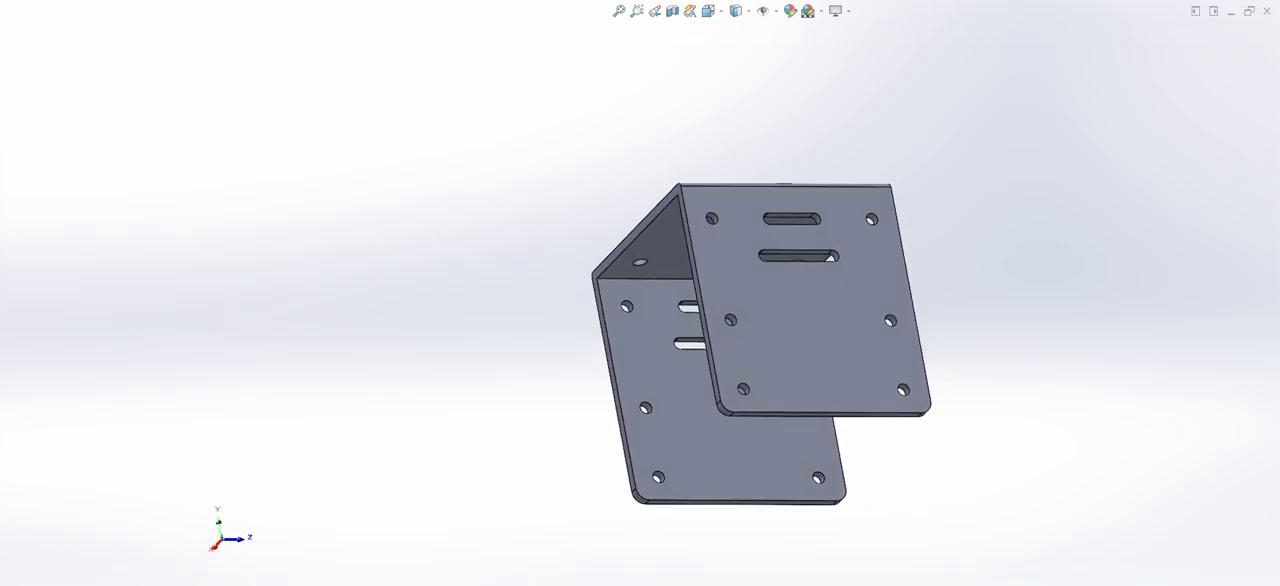
scroll(824, 462, up, 1)
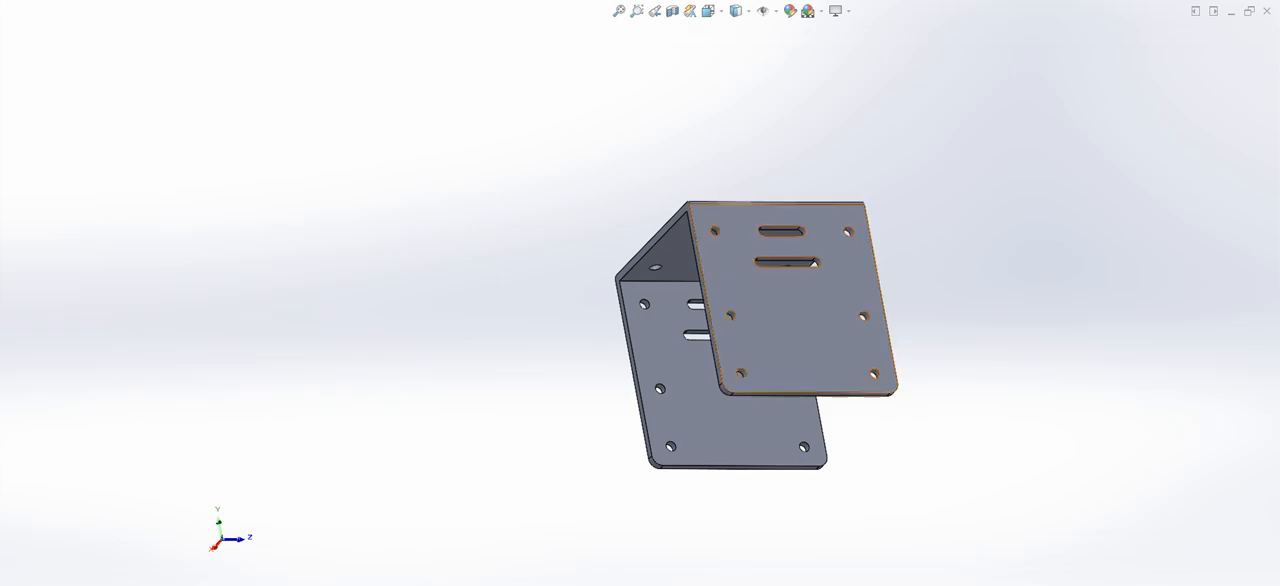
click(785, 338)
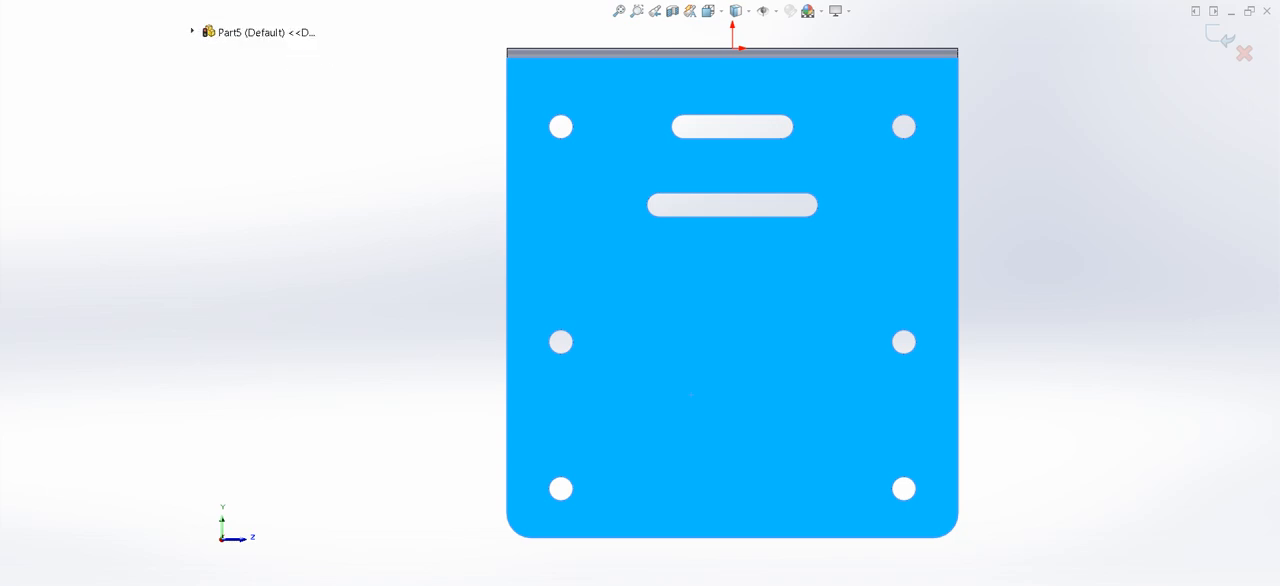
click(560, 168)
click(590, 179)
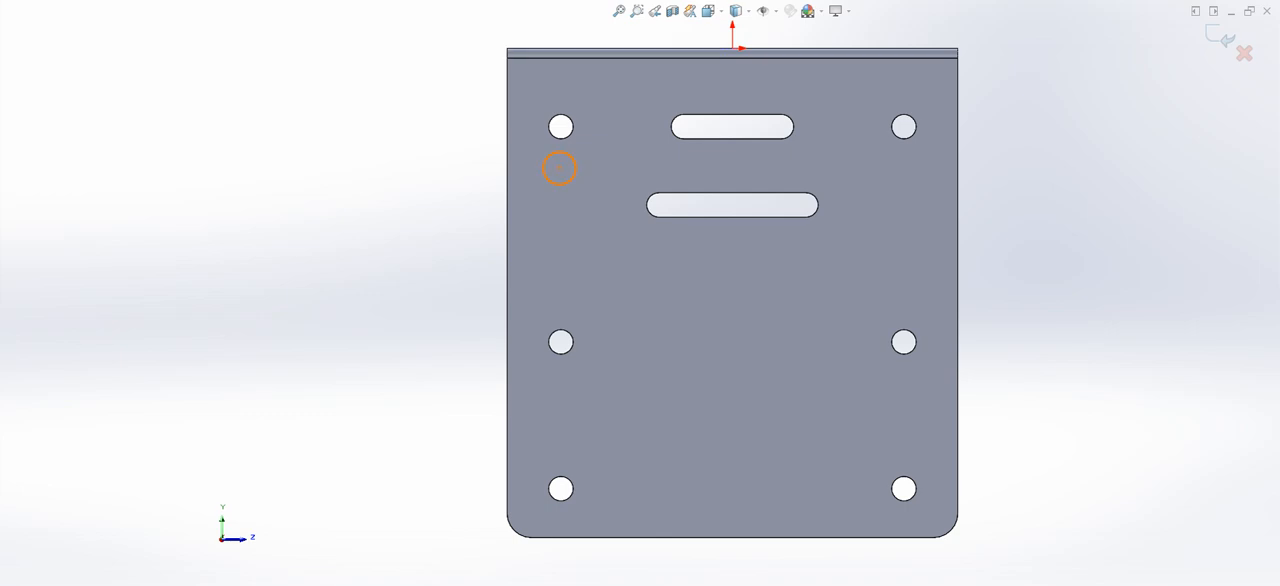
- Dimension the new circle's diameter to 2.5 mm
click(545, 174)
click(422, 180)
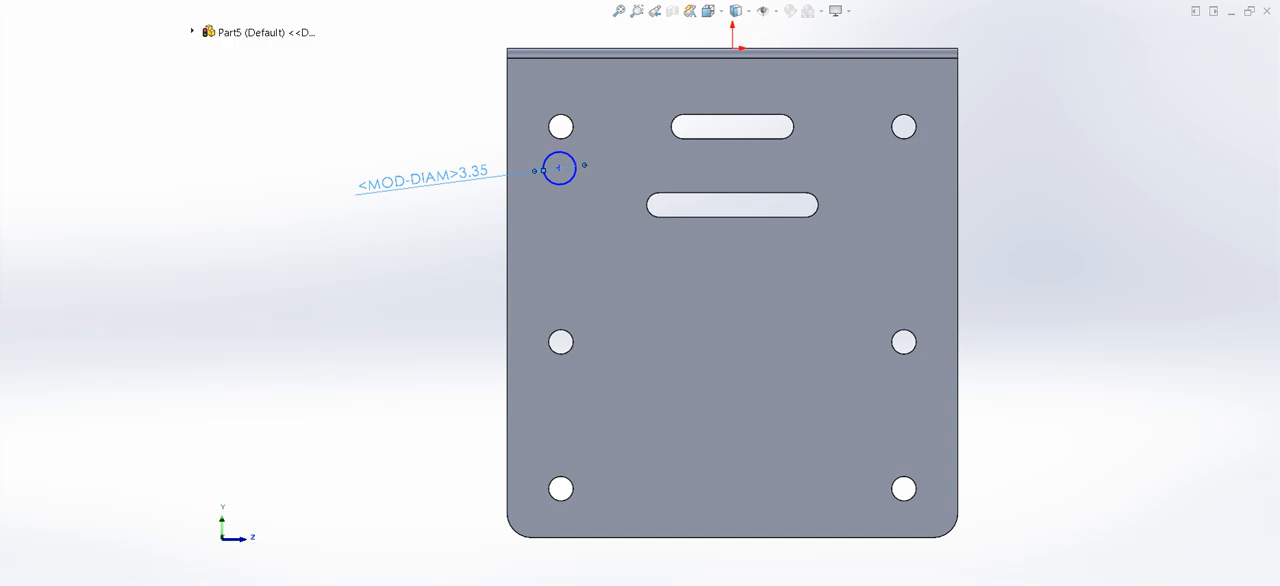
key(Return)
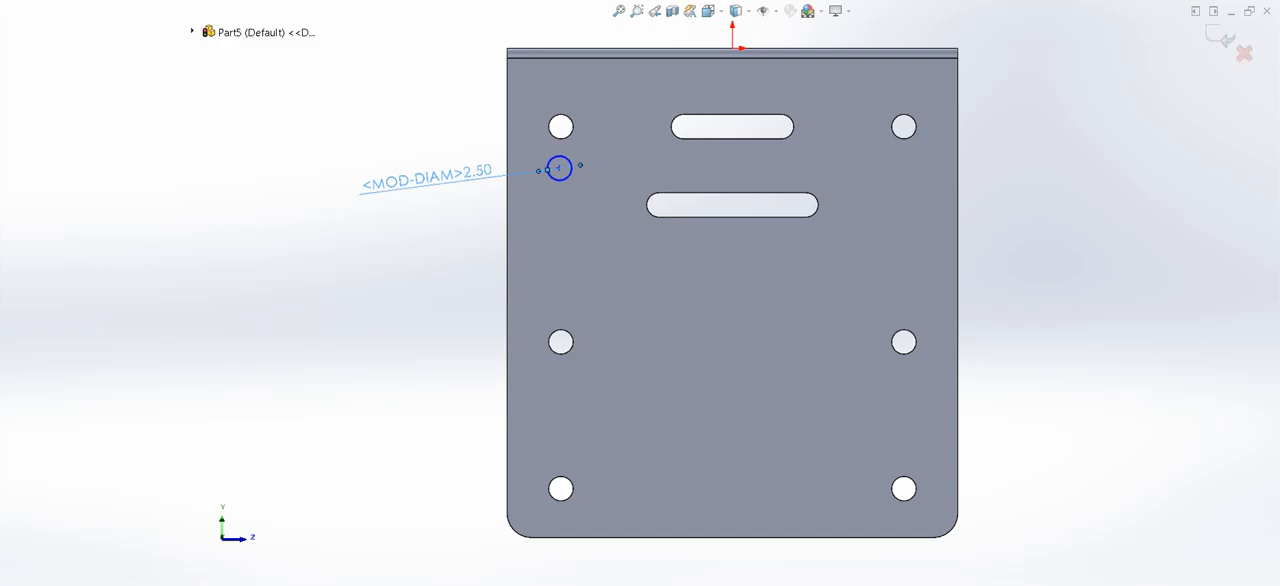
key(Escape)
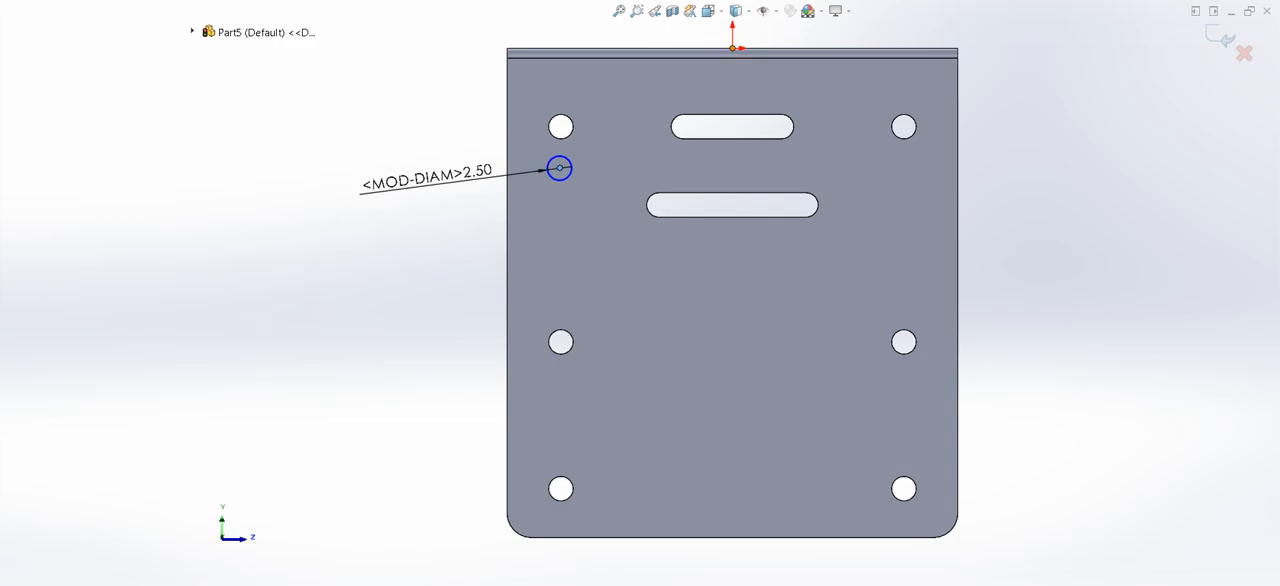
- Dimension the circle's center 17.5 mm horizontally from the origin and make the circle tangent to the hole above it
click(732, 47)
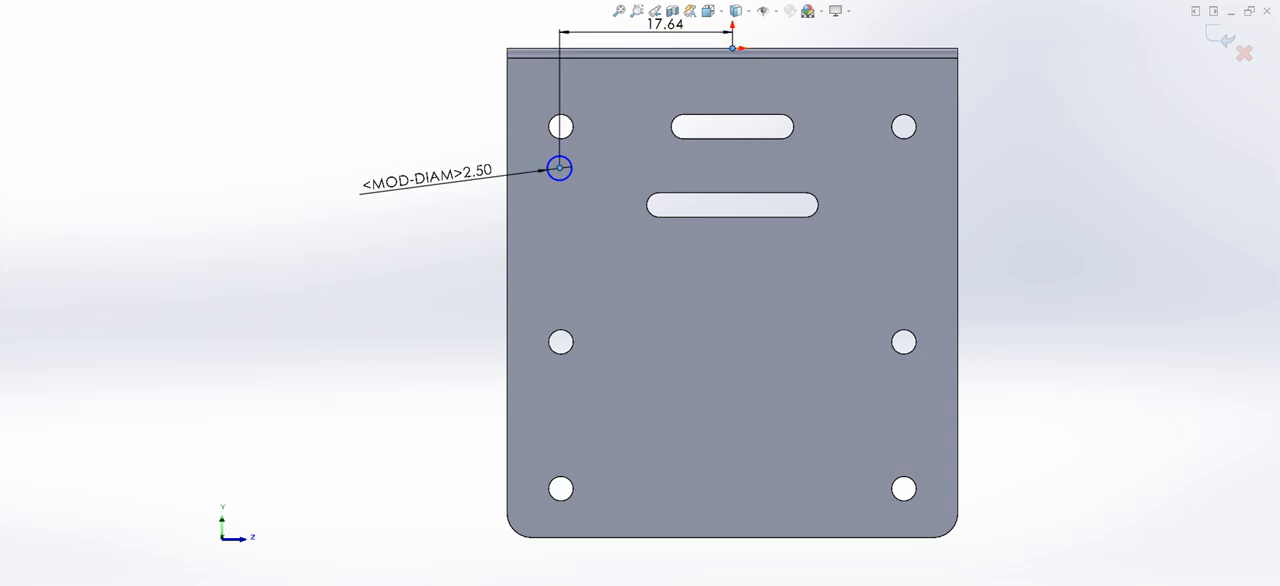
click(665, 25)
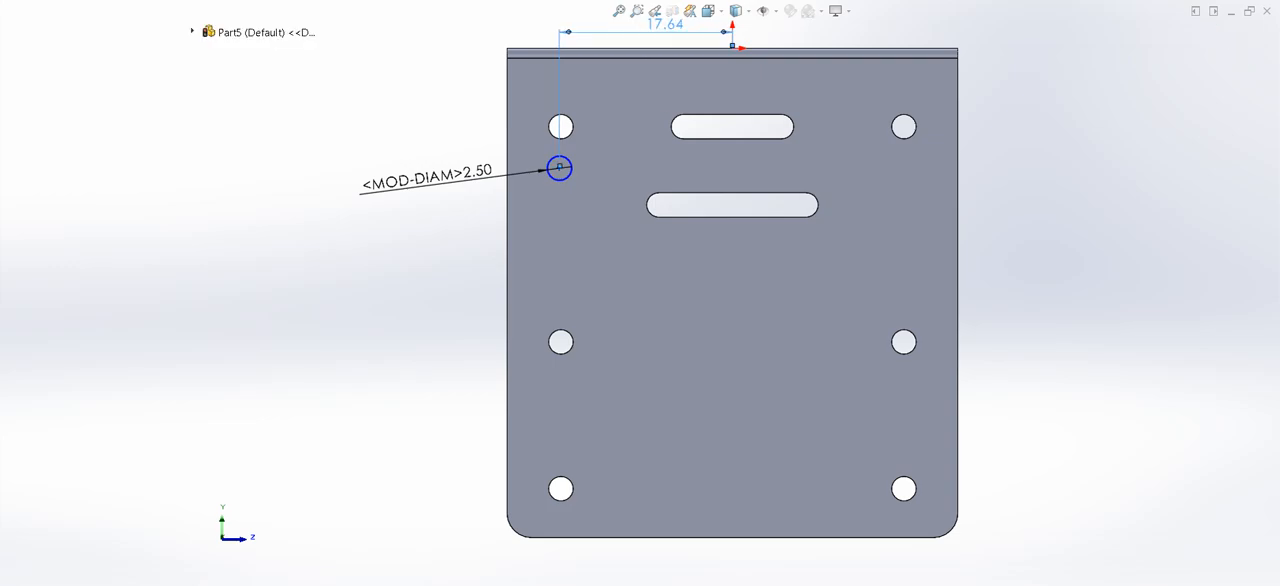
key(Return)
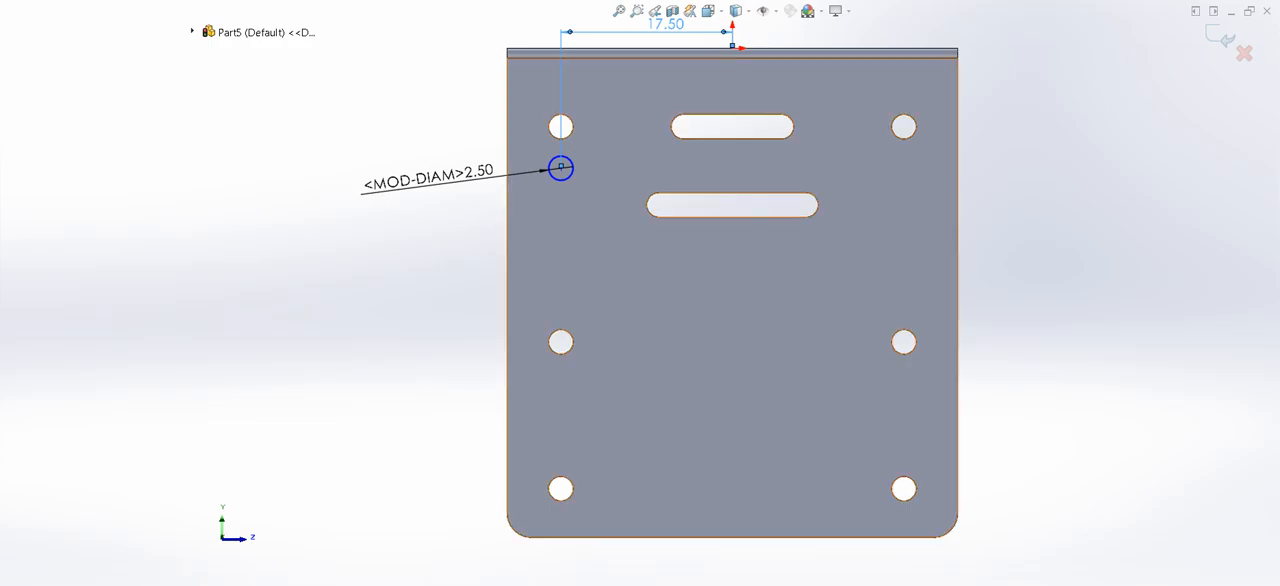
click(561, 167)
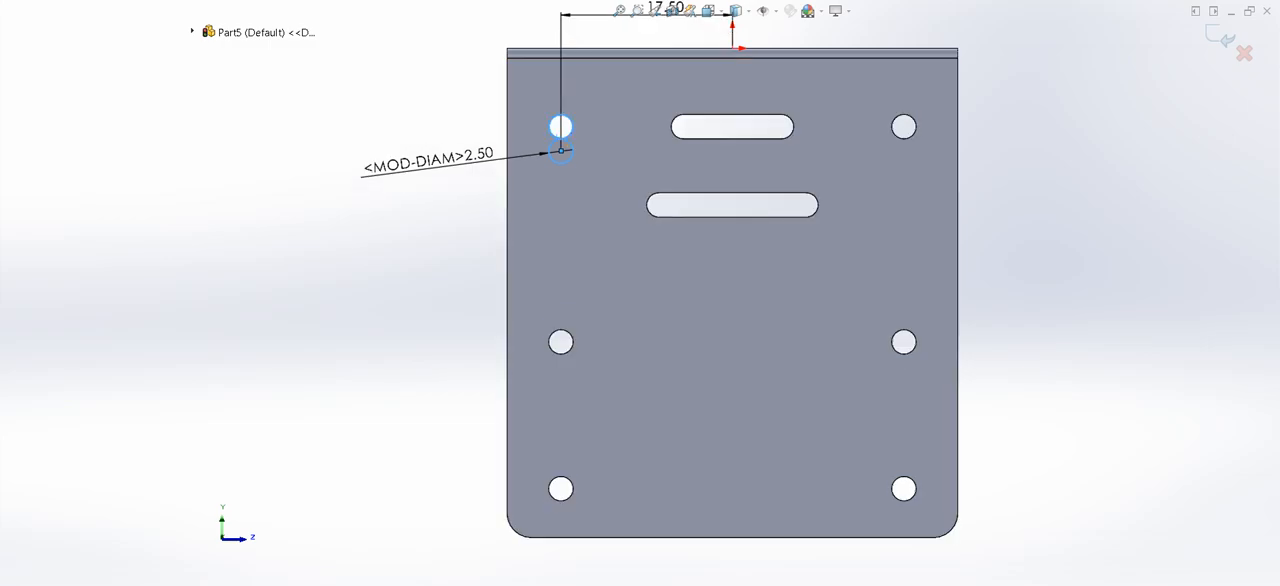
key(Escape)
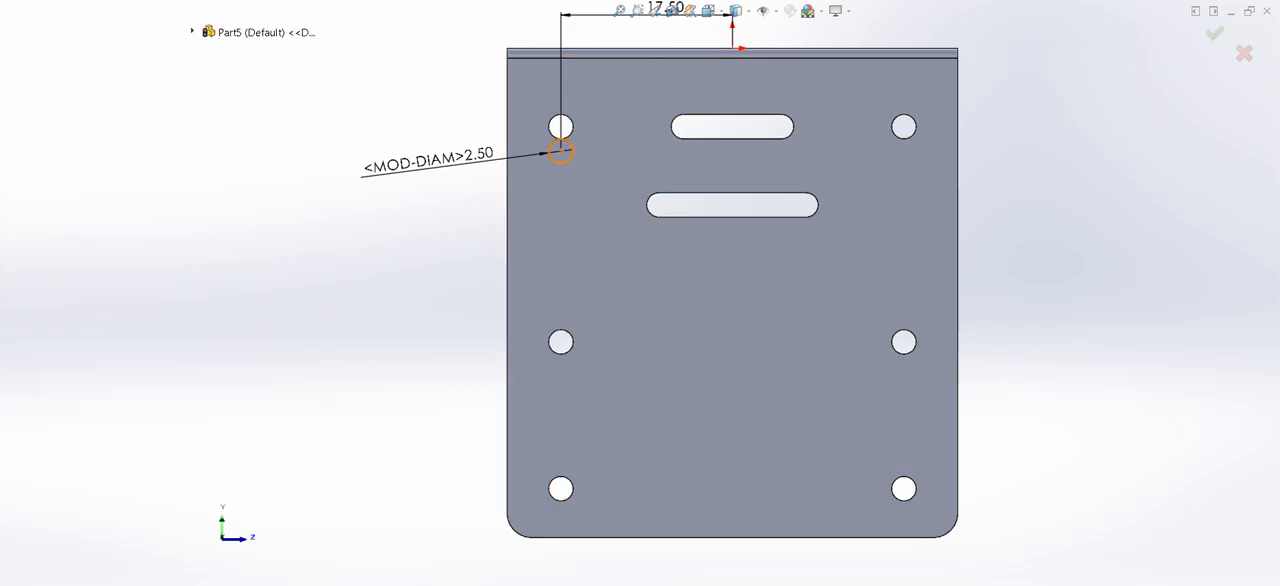
- Offset the circle 1.25 mm outward and close it into a U-shaped outline around the corner hole with three connected lines
click(561, 150)
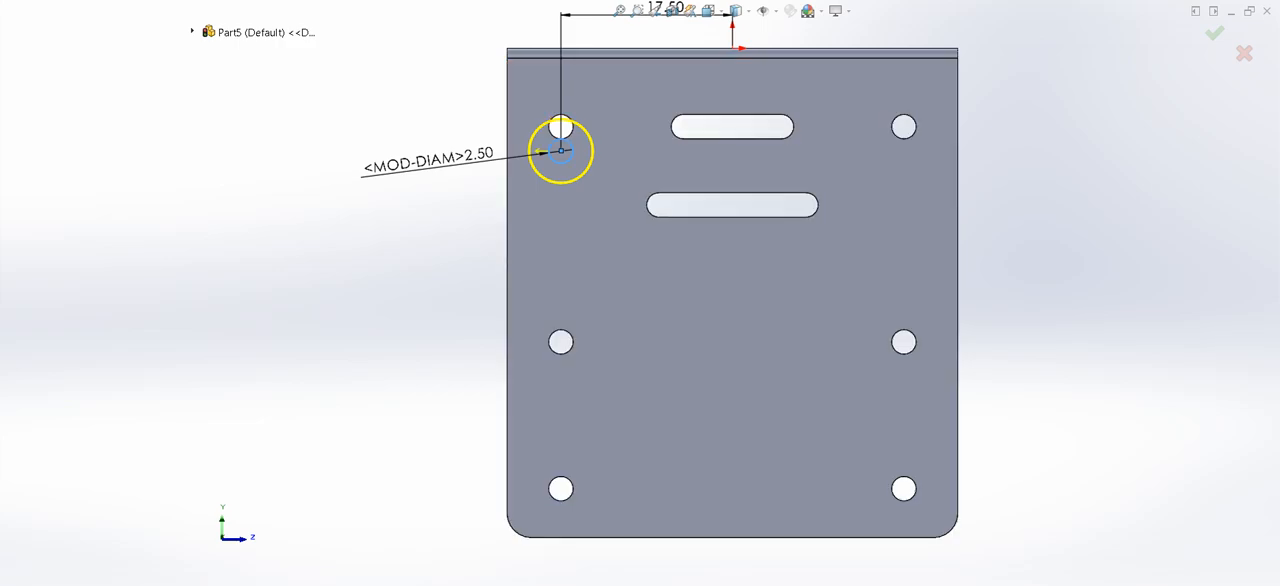
key(Return)
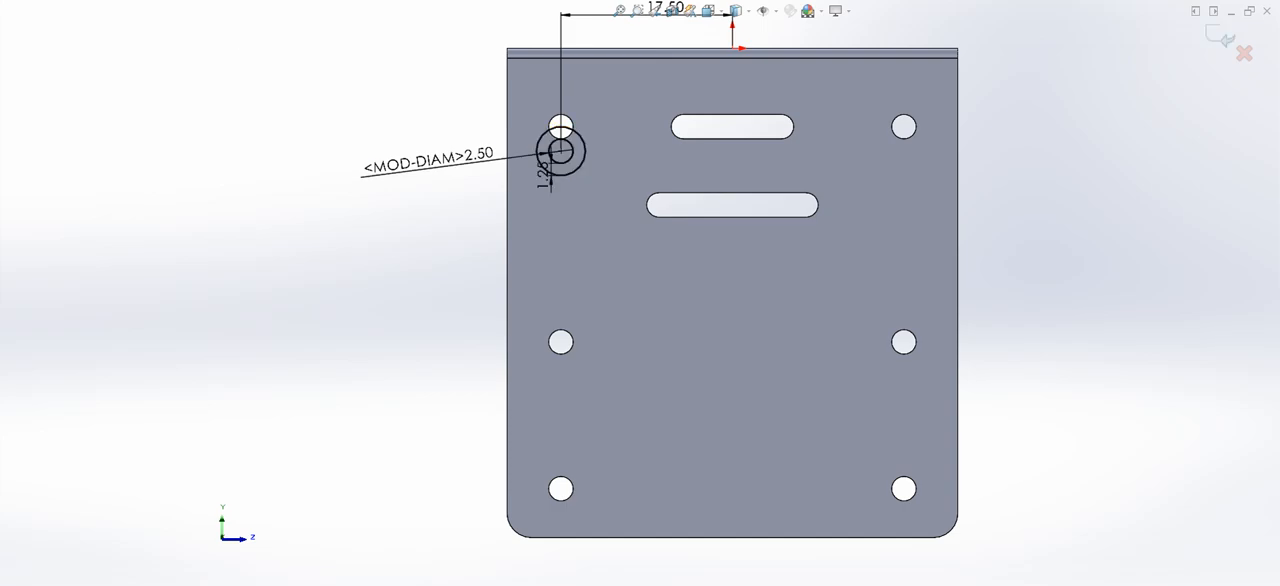
click(536, 151)
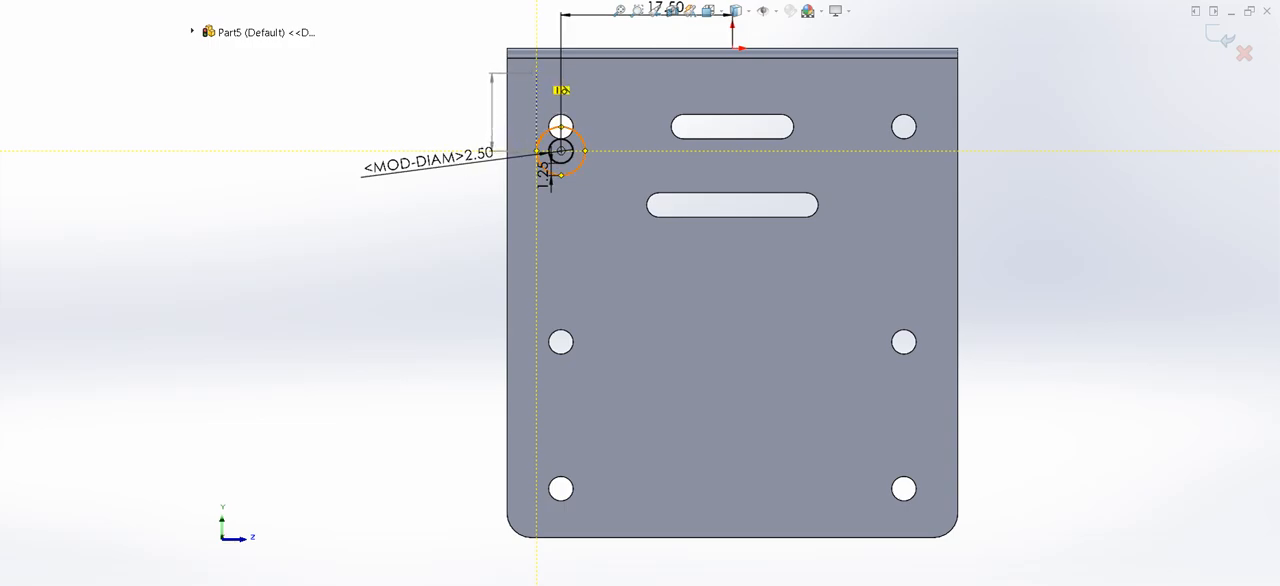
click(536, 80)
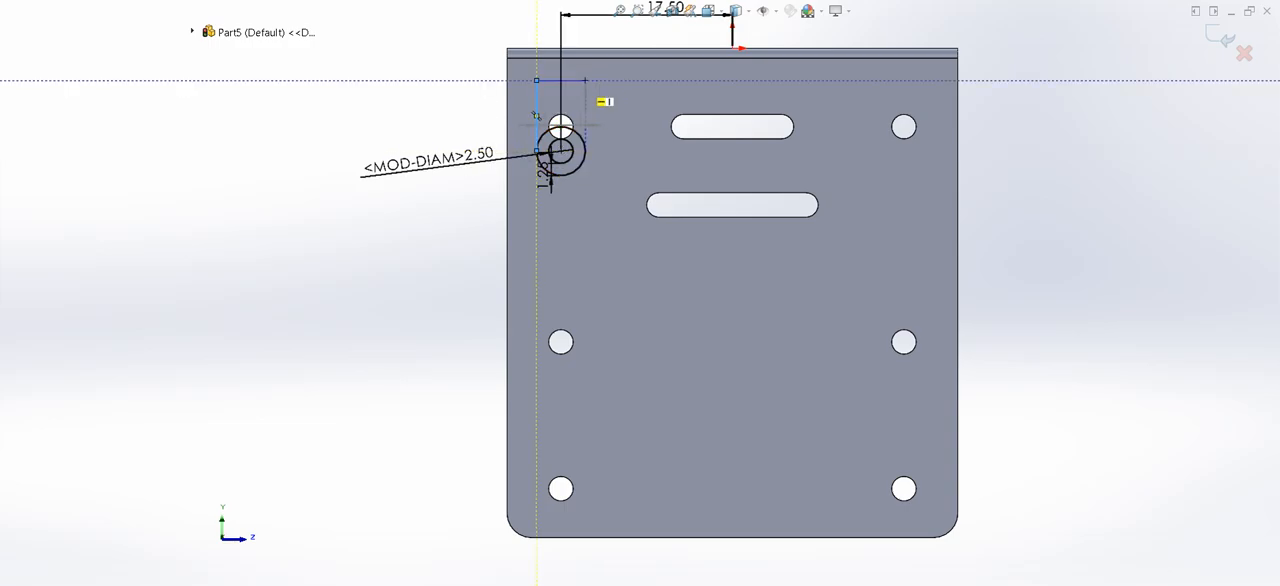
click(585, 80)
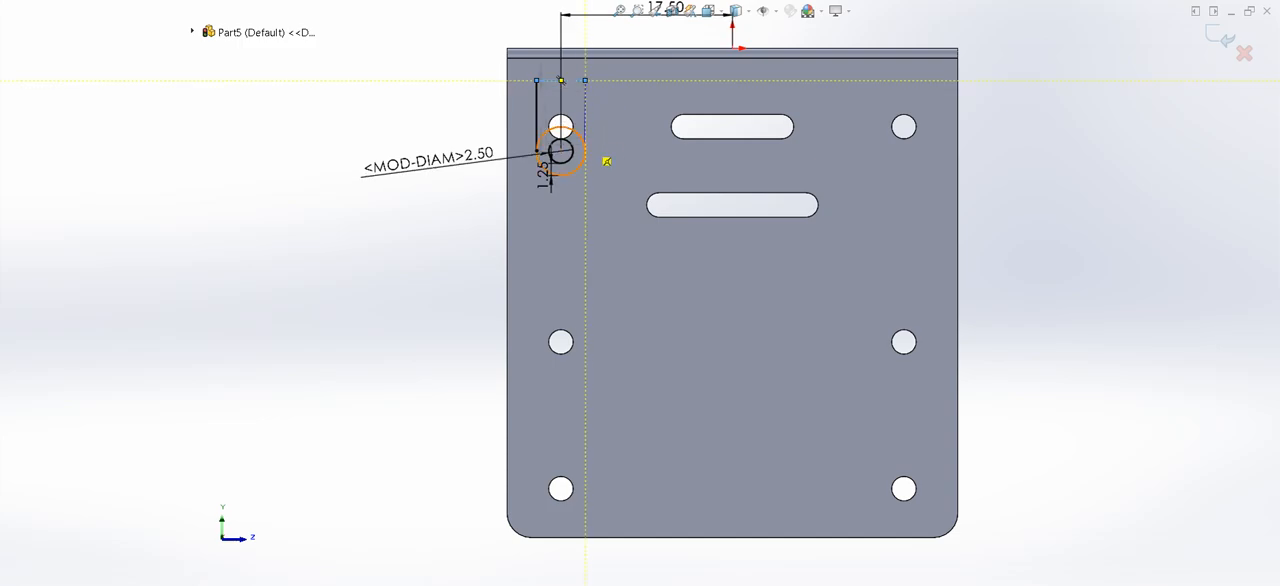
double_click(585, 150)
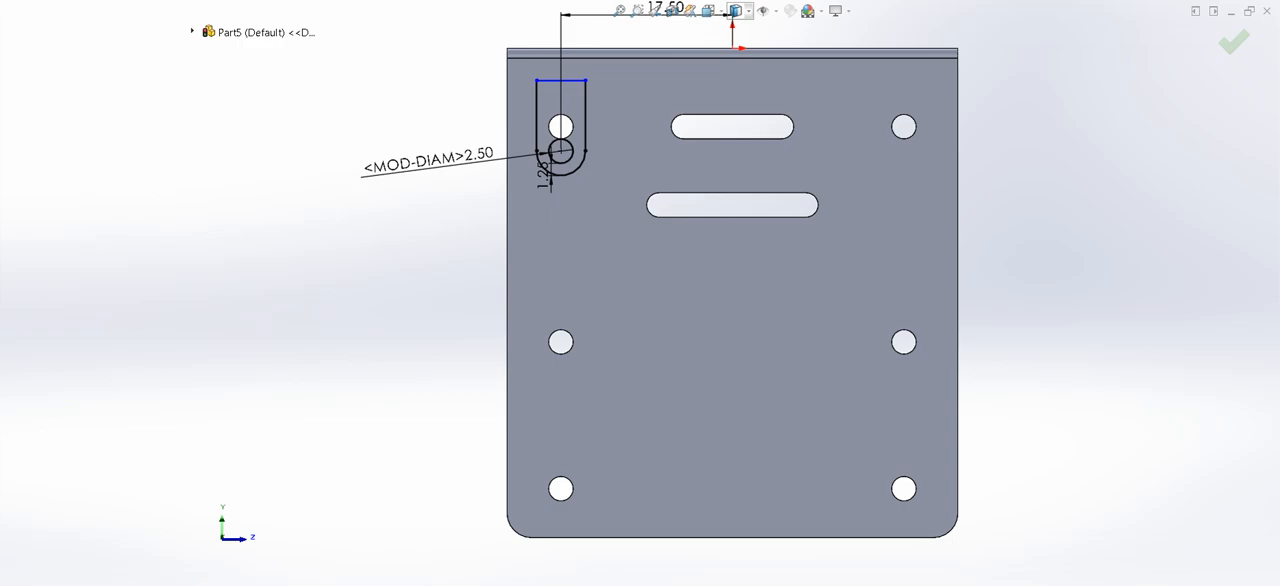
- Change the model's display style to Hidden Lines Visible
click(737, 65)
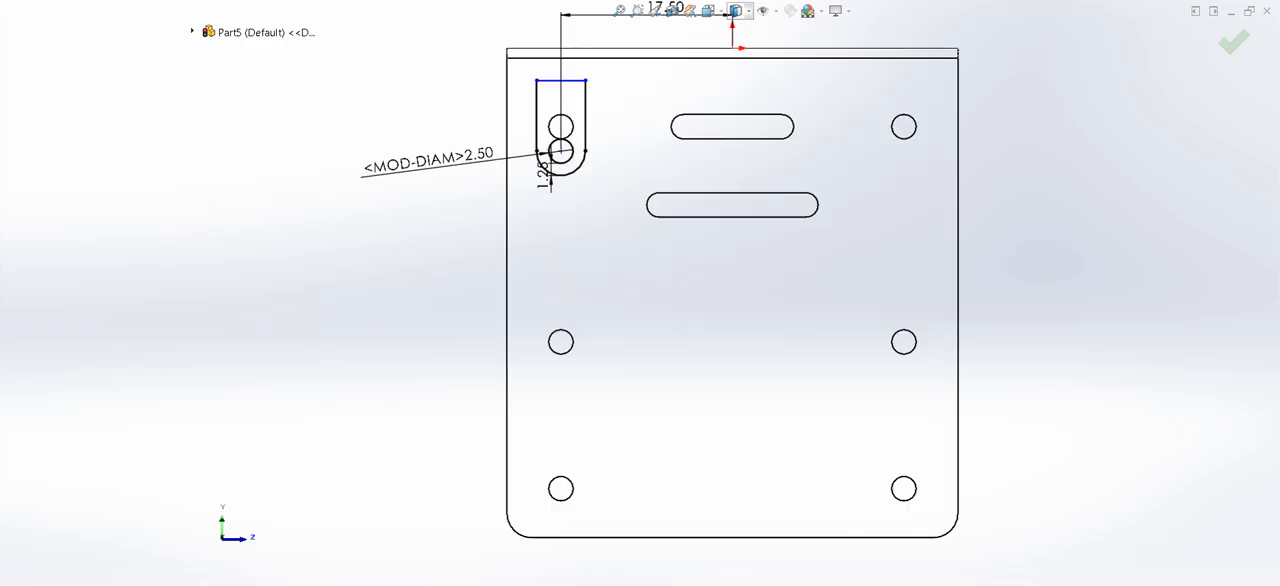
click(737, 83)
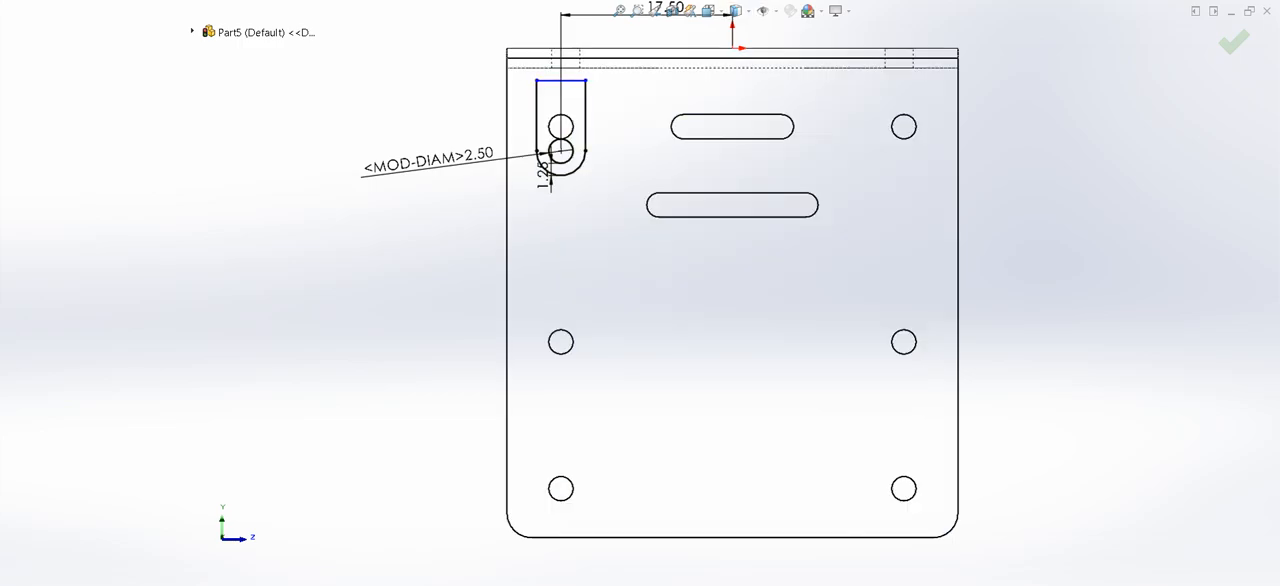
key(Escape)
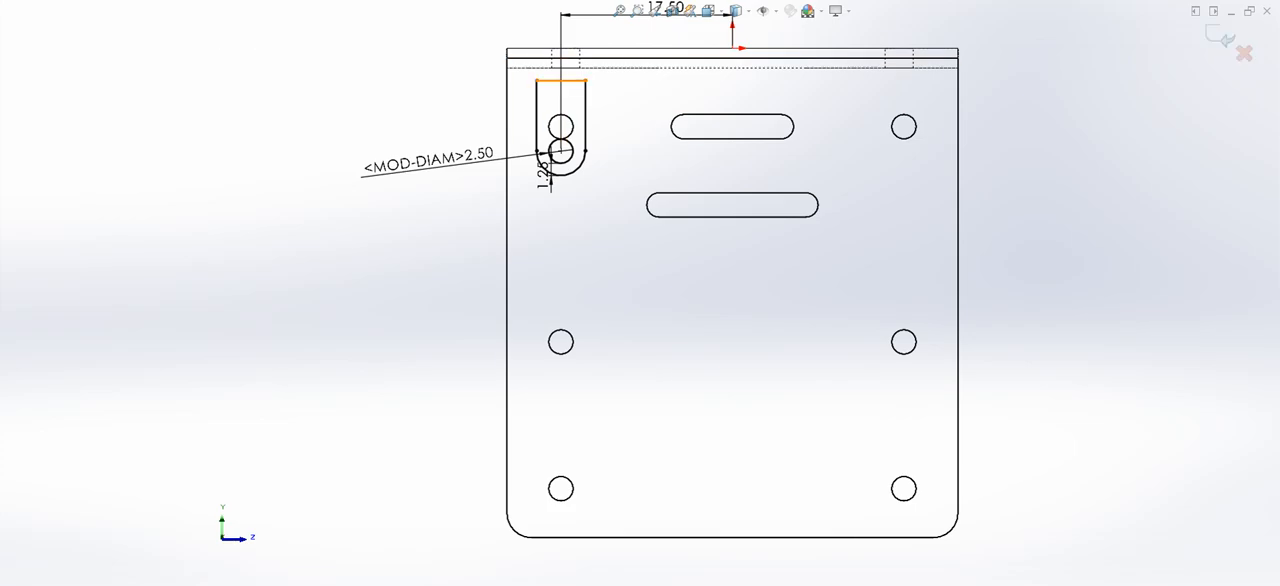
- Make the tab outline's upper line collinear with the top plate's hidden inner edge and return the display style to Shaded With Edges
click(561, 80)
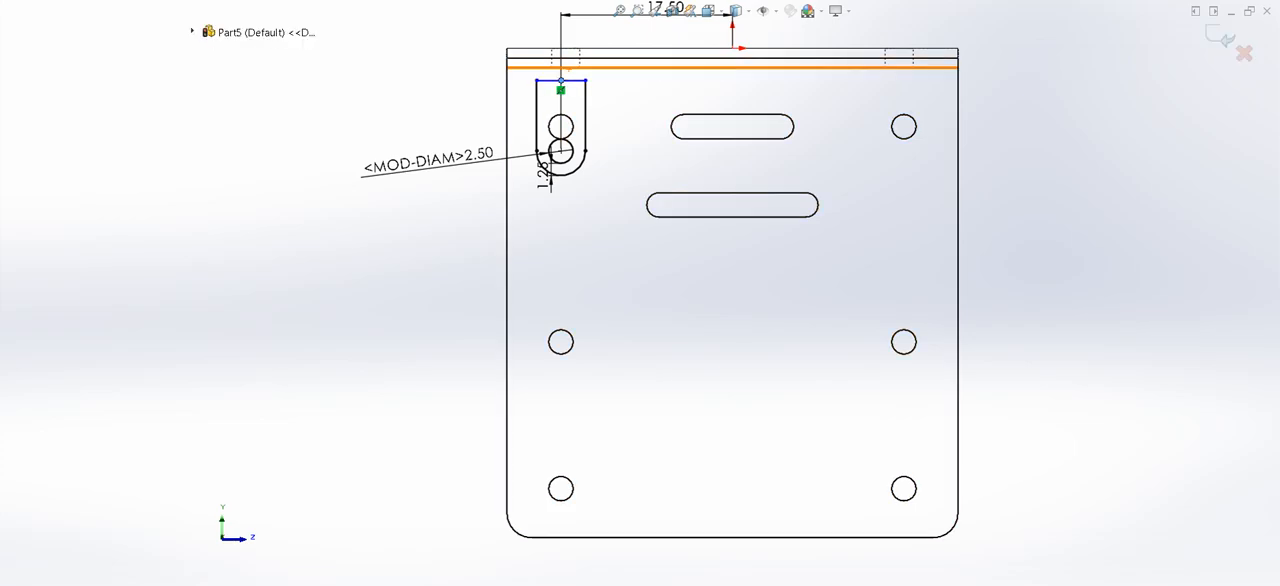
ctrl+click(568, 68)
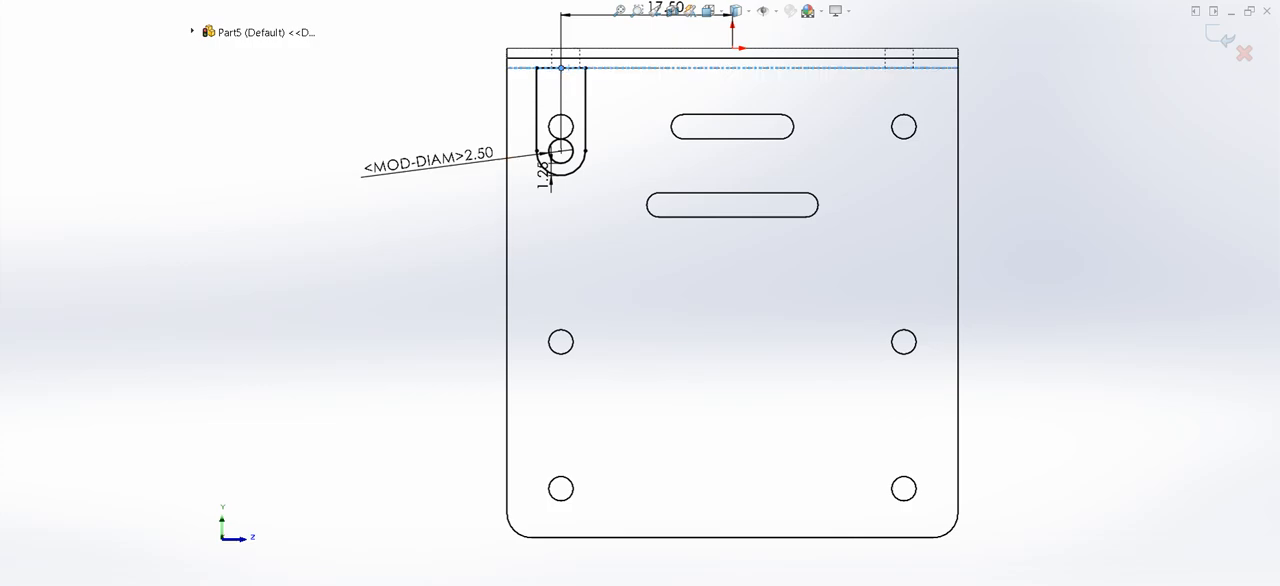
key(Escape)
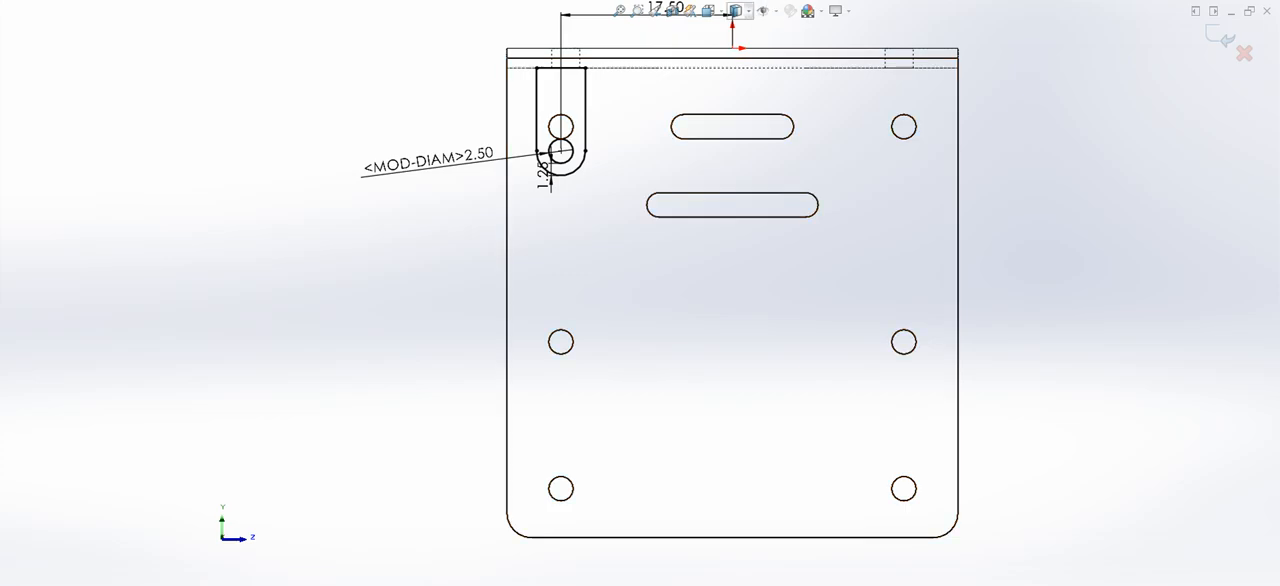
click(738, 29)
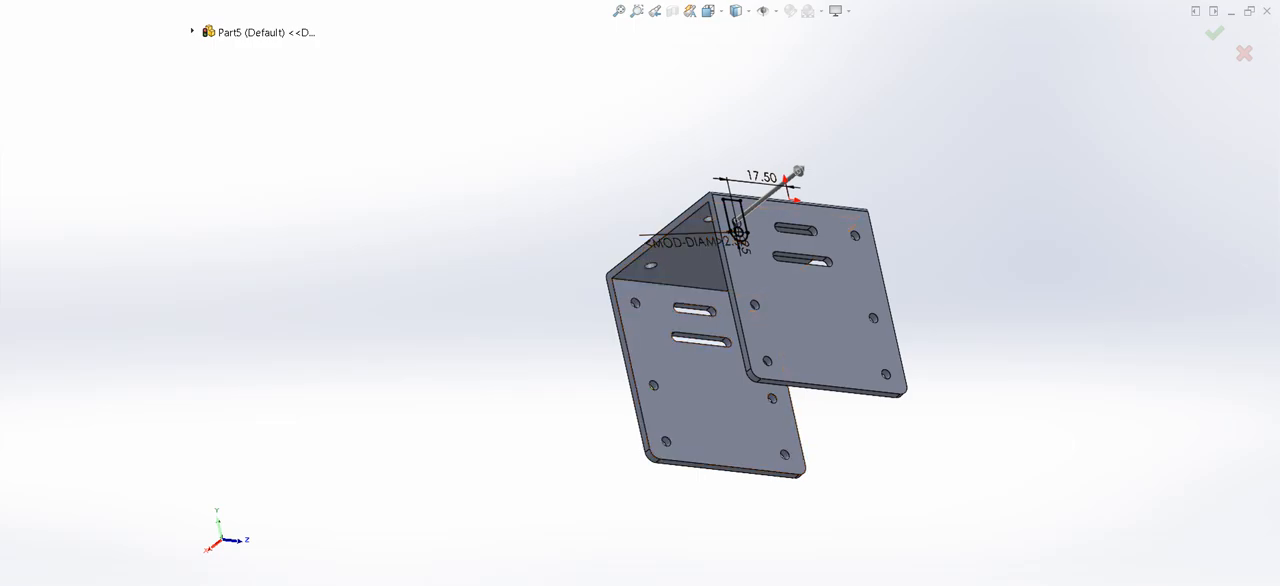
- Exit the tab sketch and change its sketch plane from the bracket's side face to the Right Plane
key(Escape)
click(734, 212)
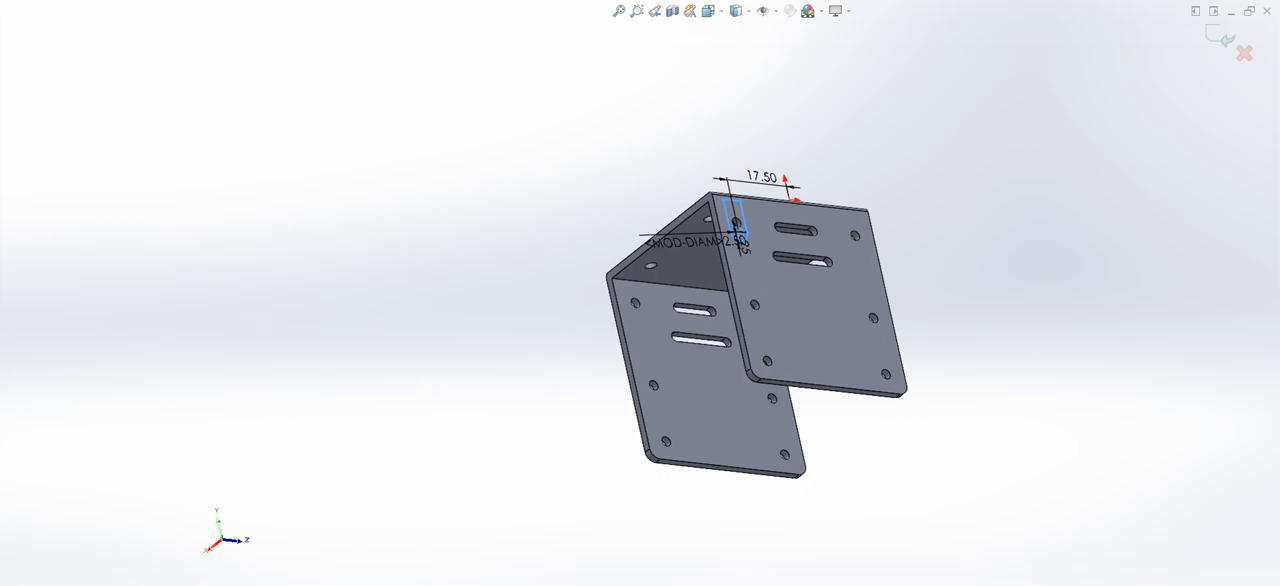
key(ctrl+b)
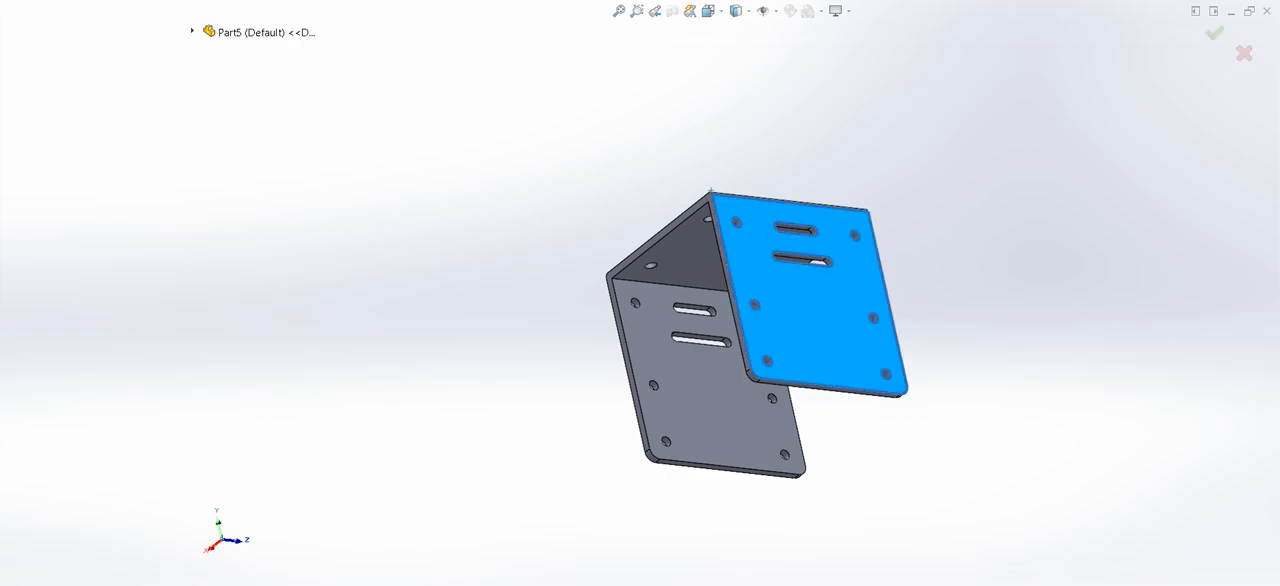
click(192, 31)
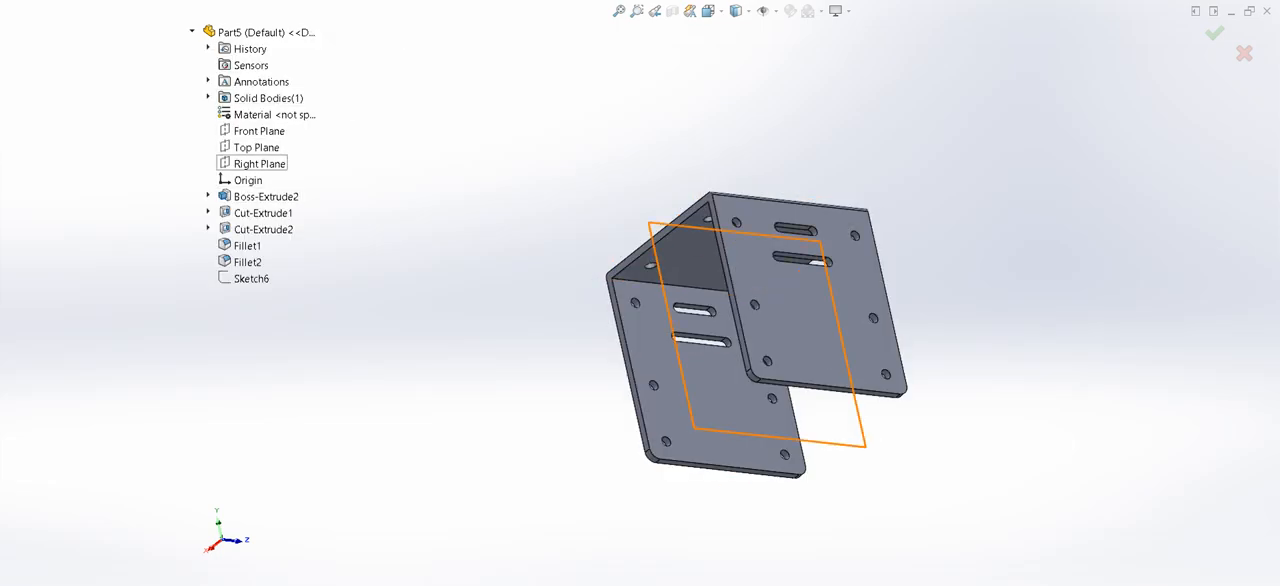
click(259, 163)
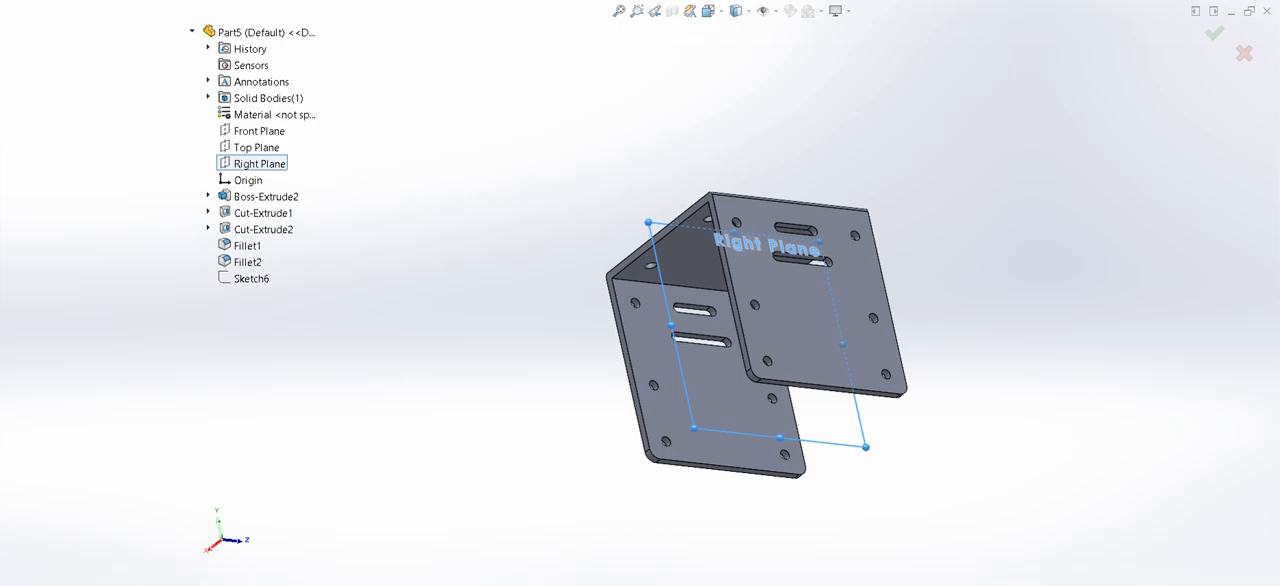
key(Return)
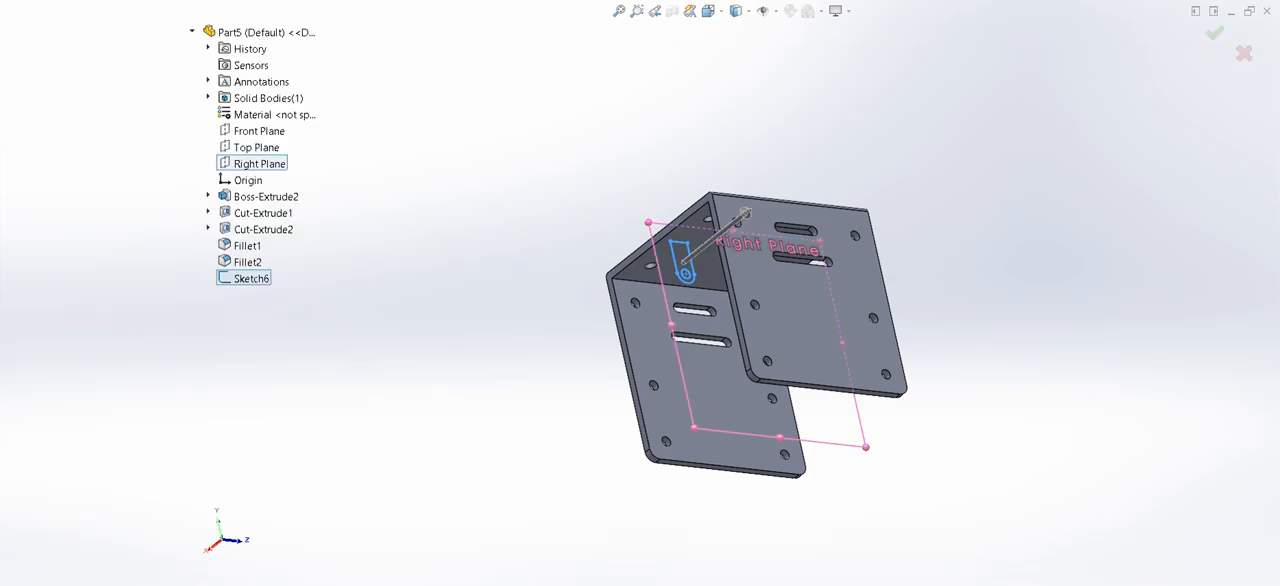
key(Escape)
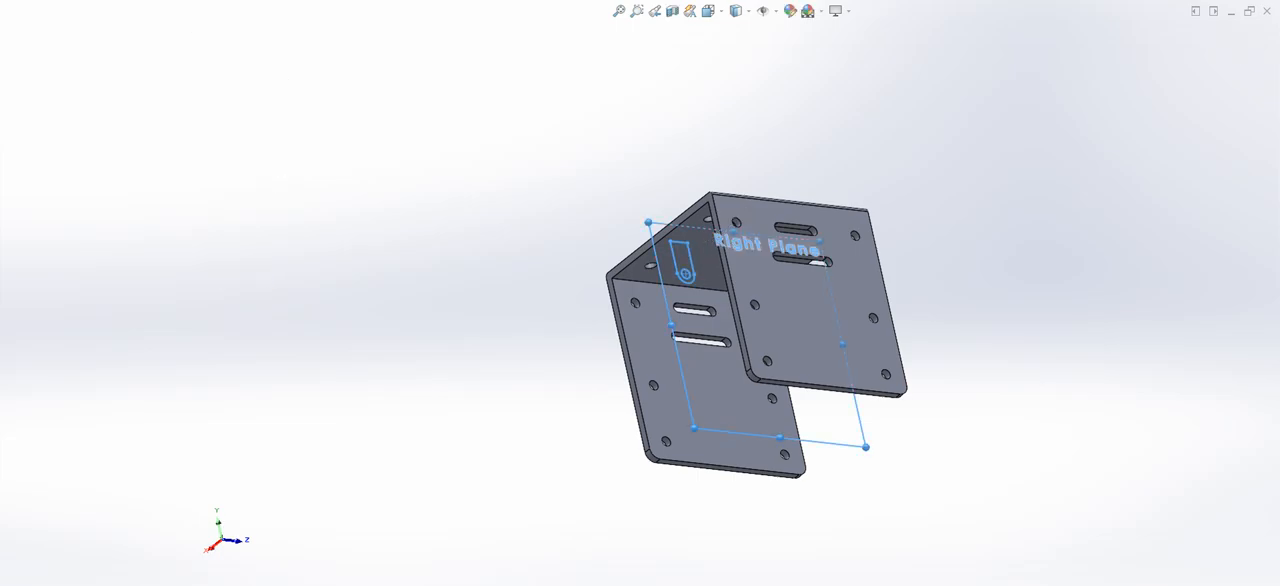
- Reopen the tab sketch and mirror the whole outline with its circle about the Front Plane
click(60, 132)
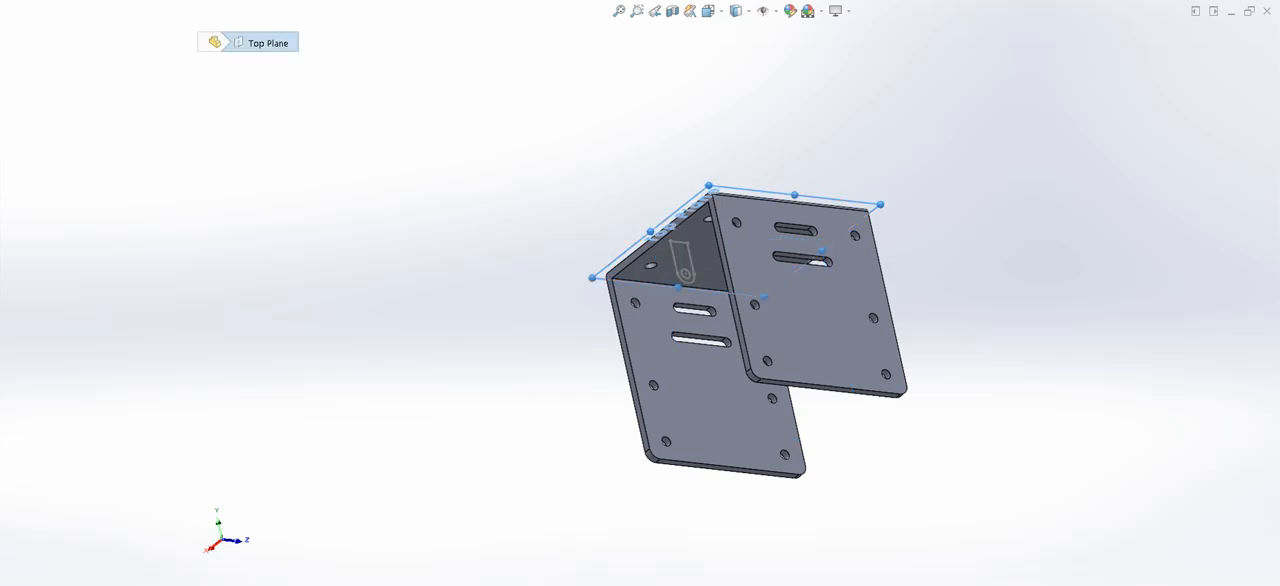
click(682, 260)
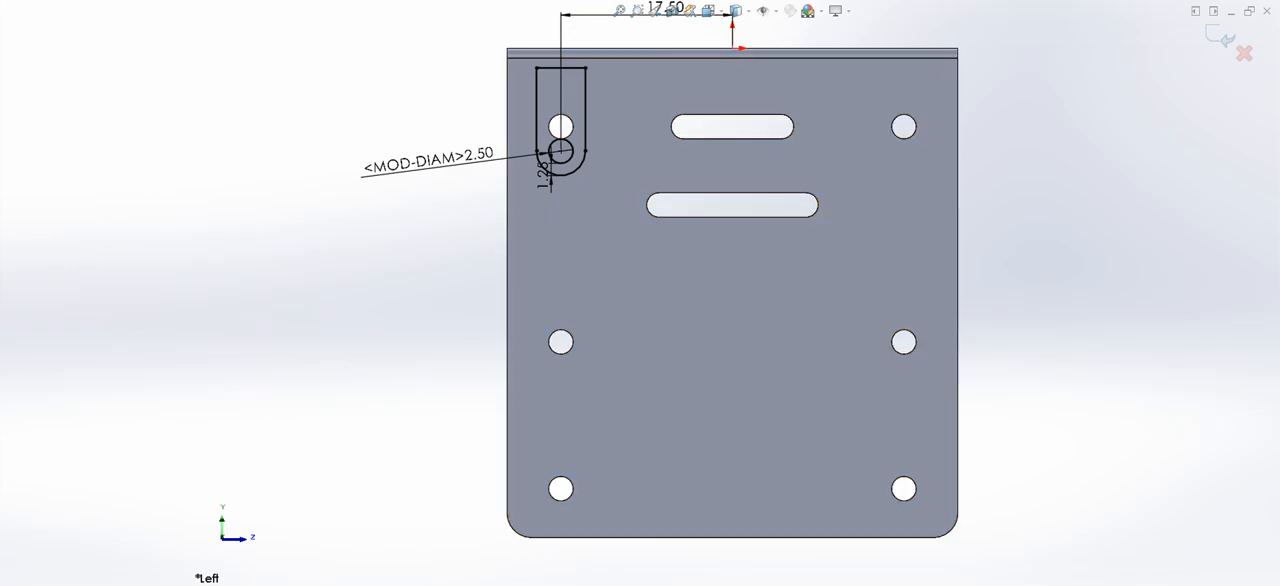
mouse_move(482, 38)
mouse_down()
mouse_move(620, 104)
mouse_move(642, 216)
mouse_up()
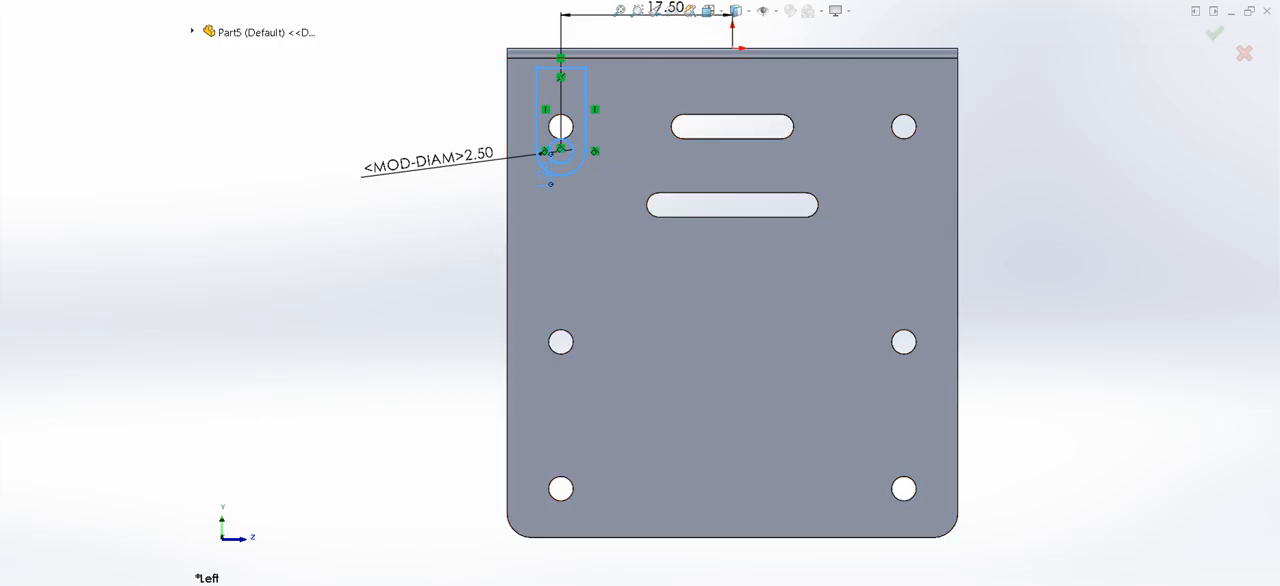
click(192, 31)
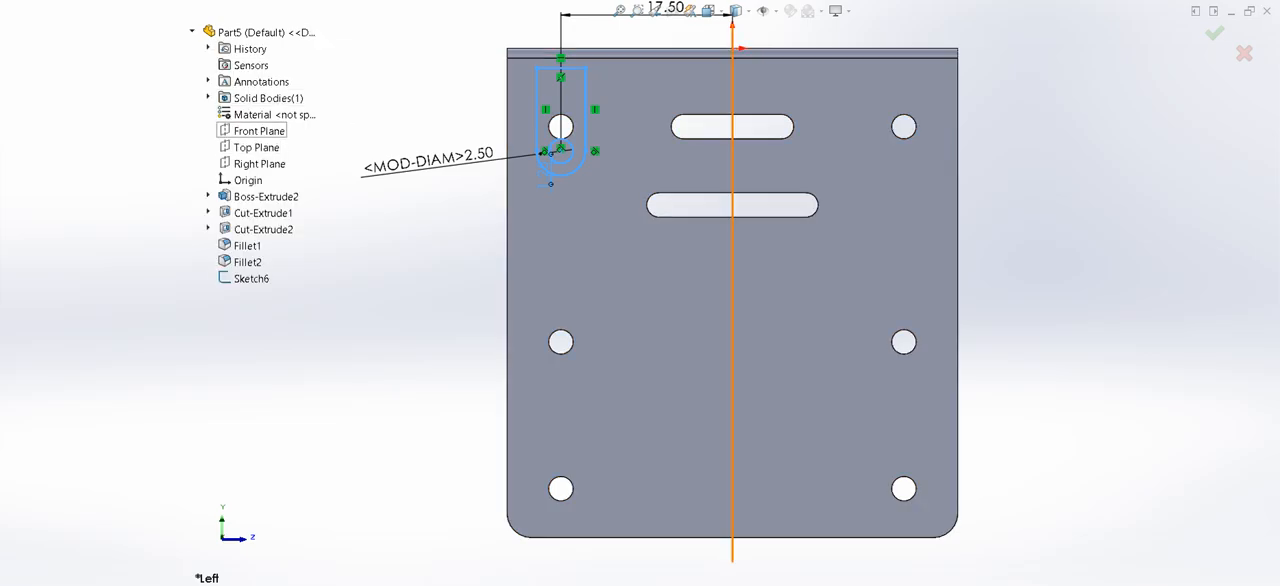
click(259, 130)
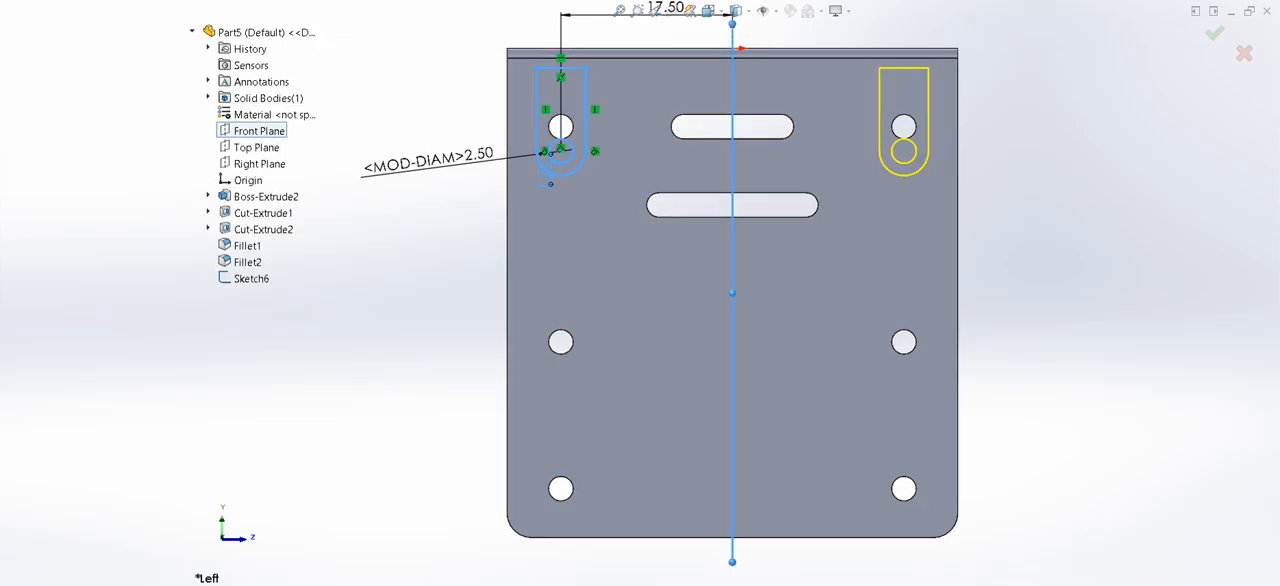
key(Return)
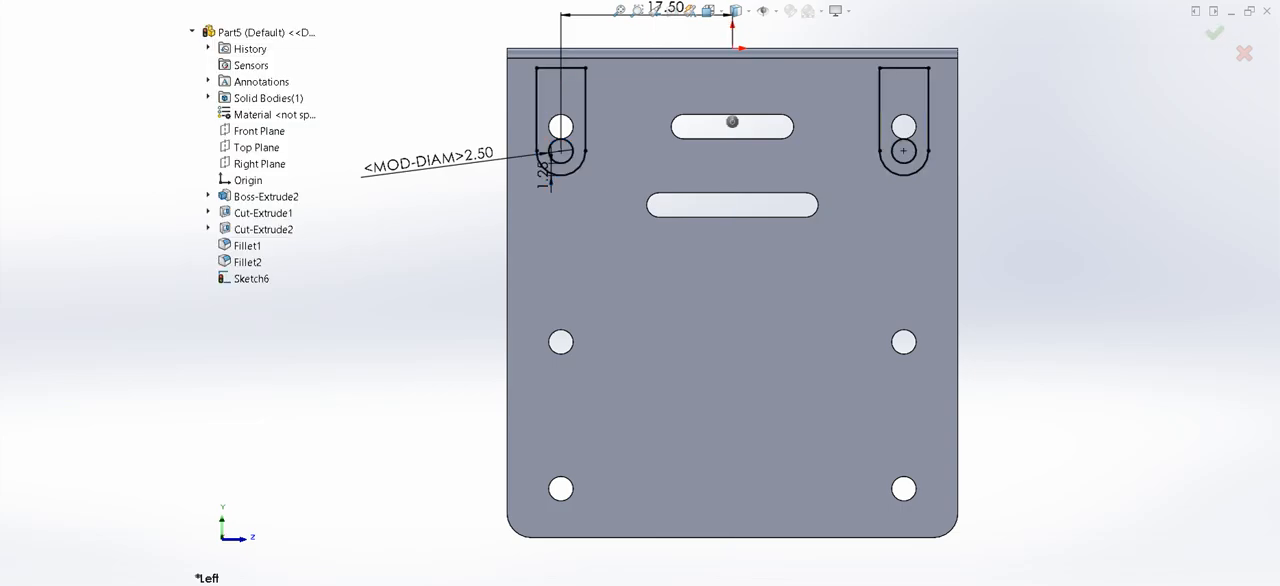
- Extrude both tab profiles symmetrically about the sketch plane to form two thin lugs beneath the top plate
middle_drag(510, 300, 675, 345)
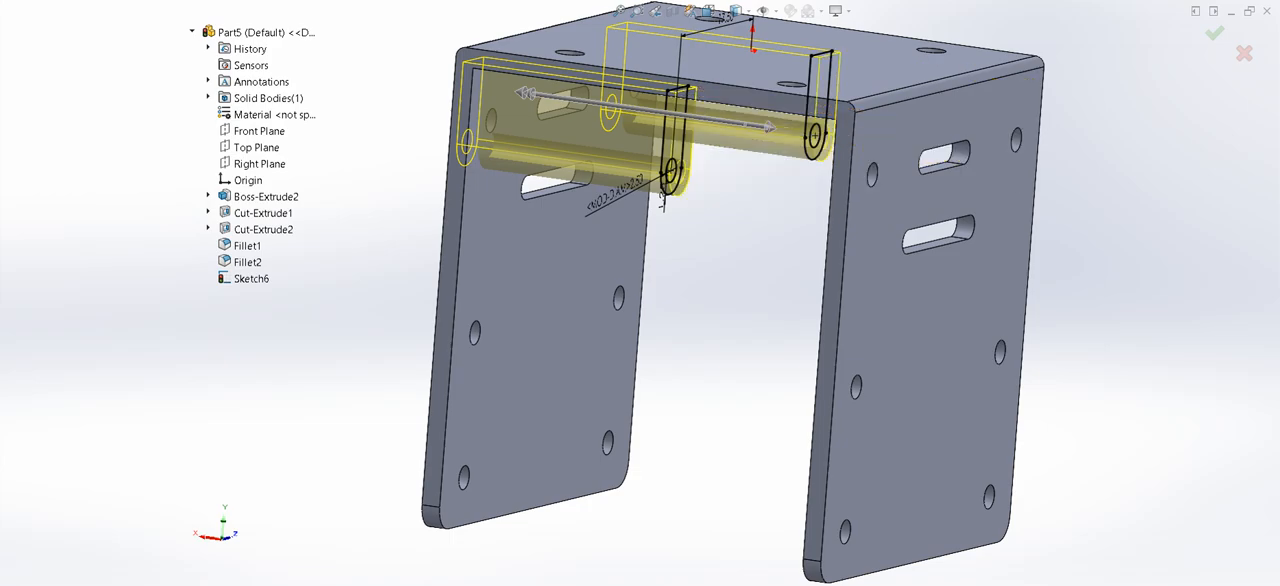
key(Return)
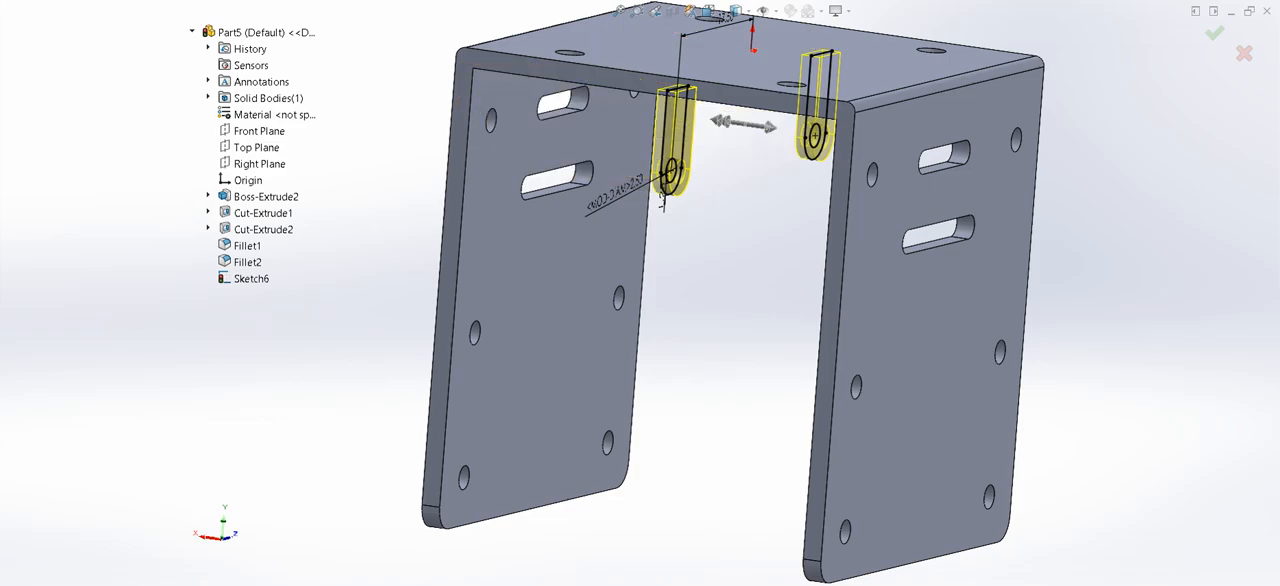
key(Return)
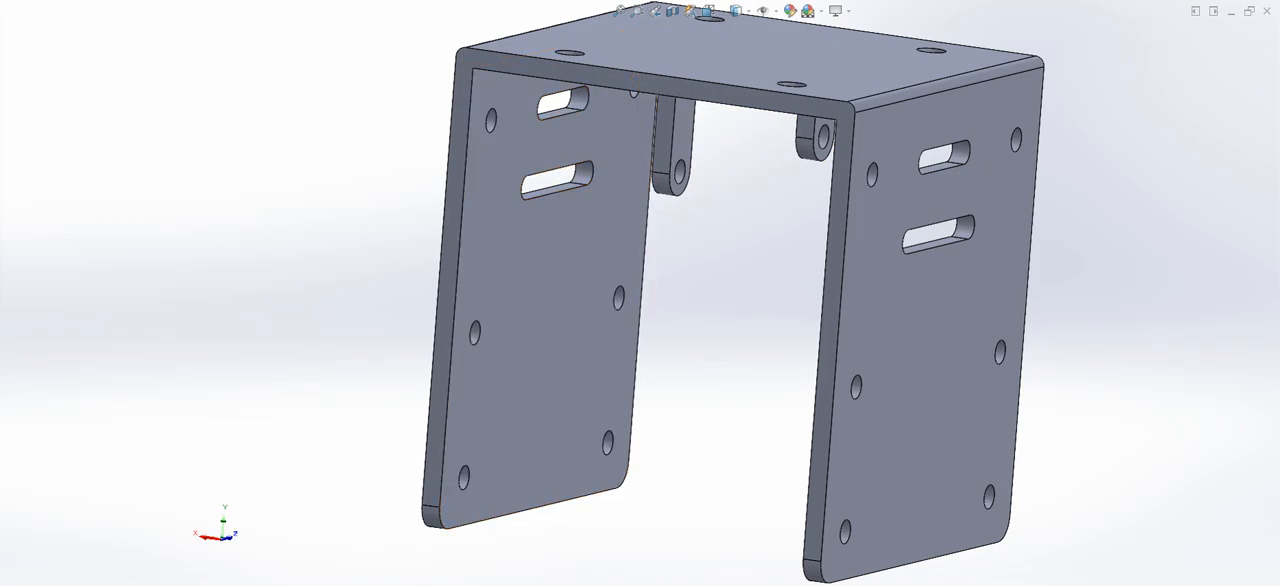
- Apply a teal color appearance to the entire bracket part
scroll(733, 294, up, 2)
middle_drag(868, 325, 824, 325)
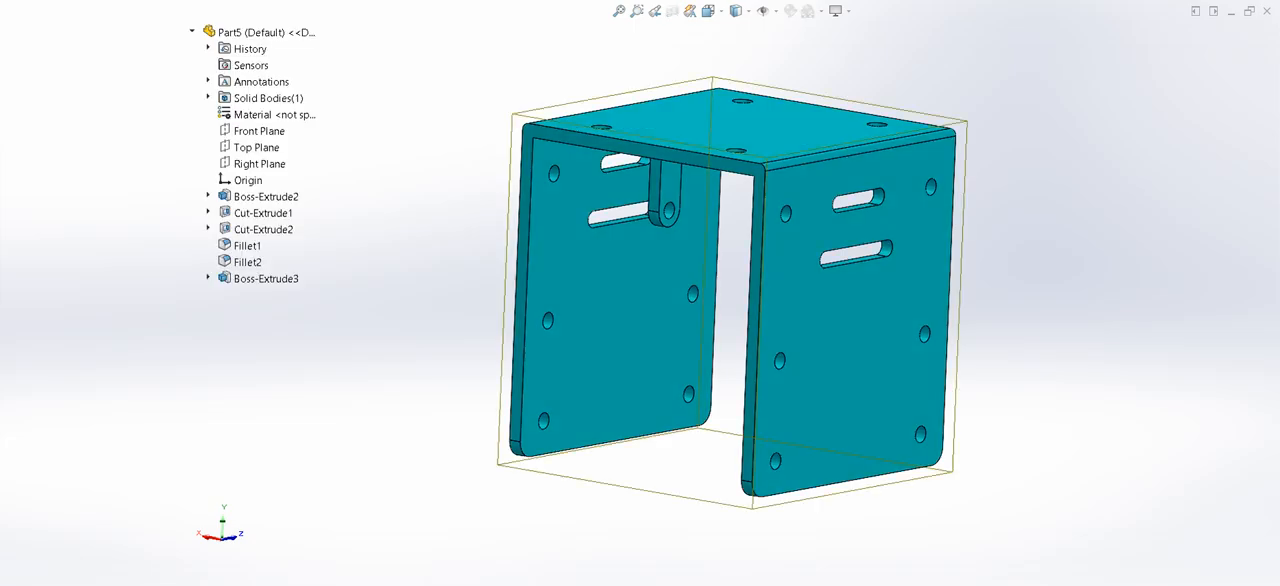
key(Return)
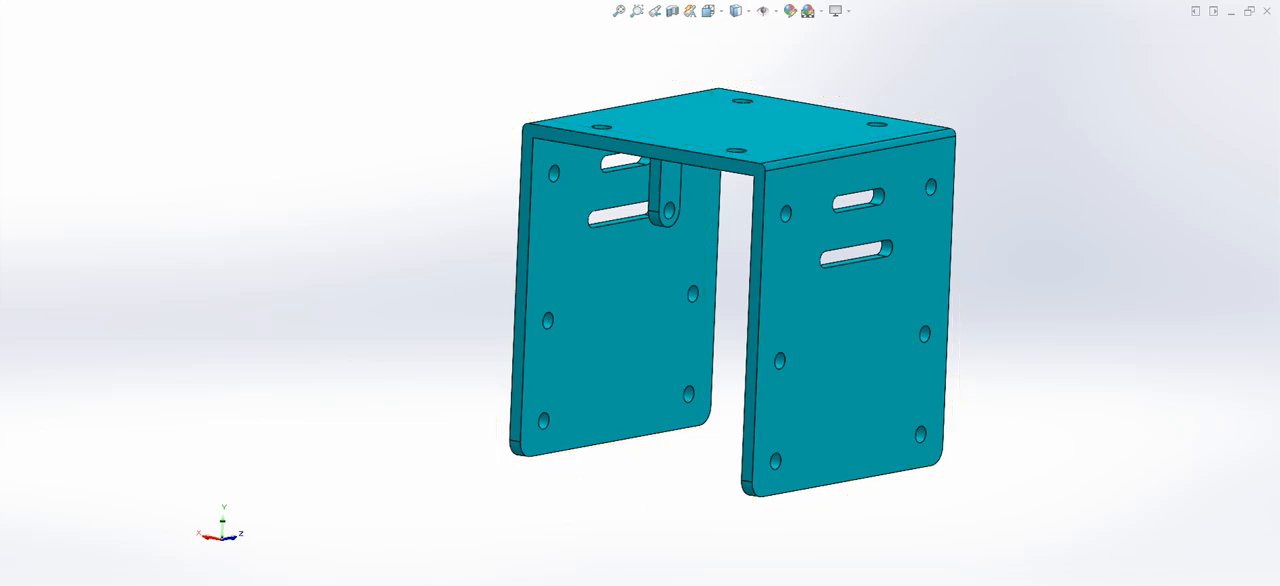